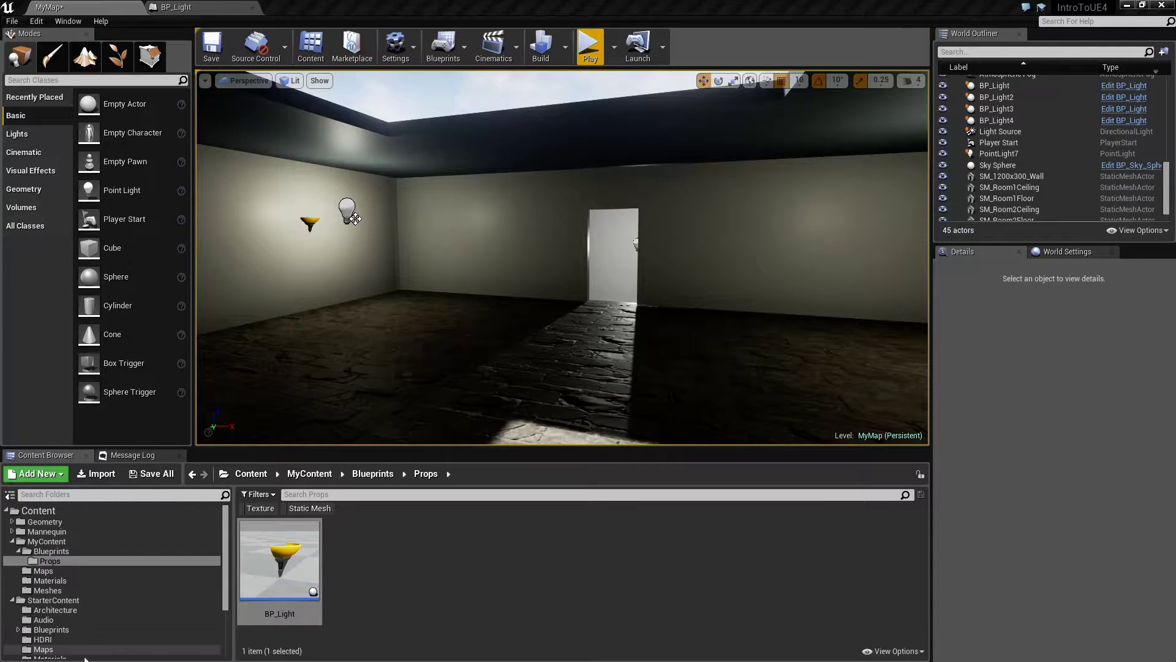
Step: Open the ThirdPersonBP > Blueprints folder in the Content Browser tree
scroll(95, 608, "down", 3)
left_click(70, 635)
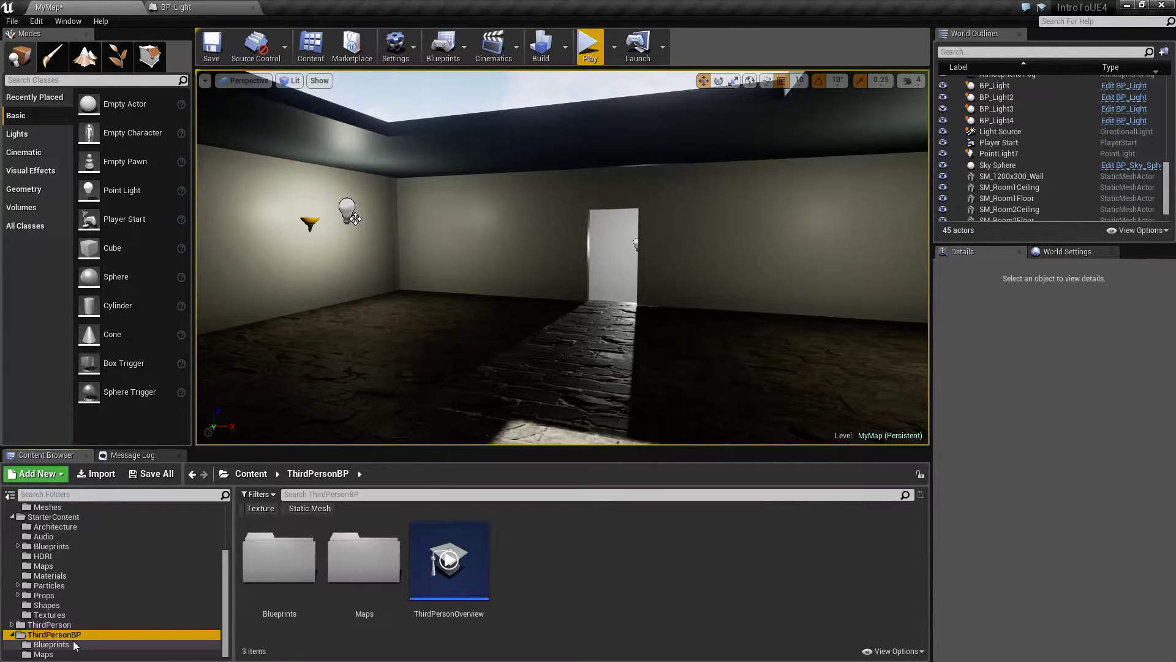
left_click(72, 644)
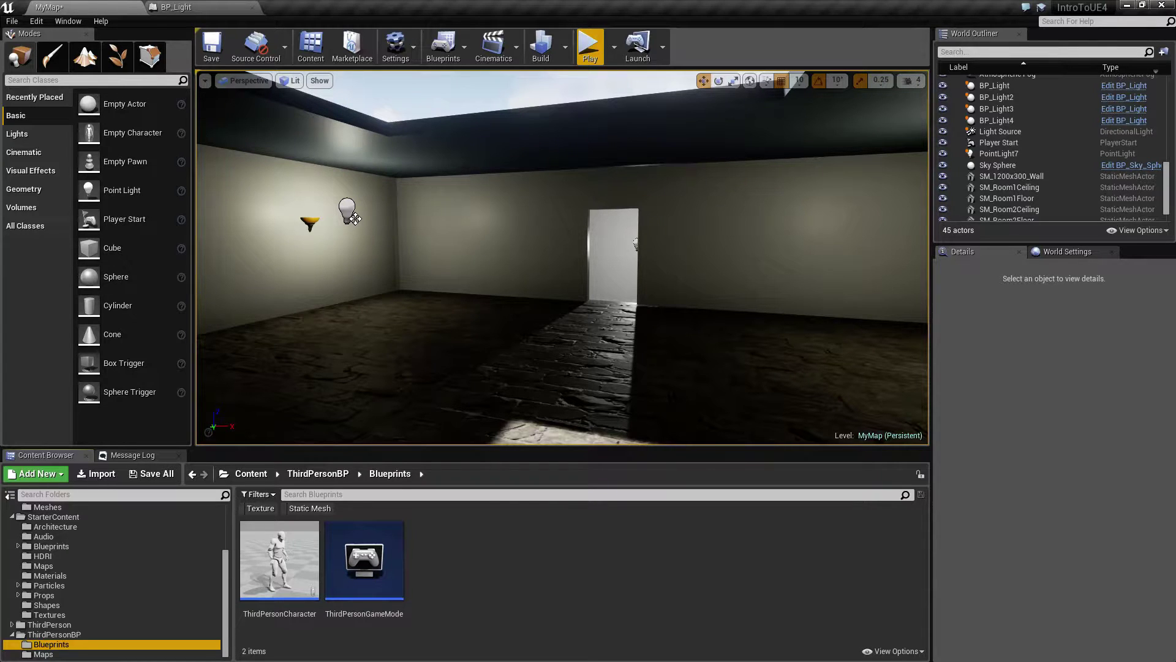
Step: Play MyMap in the editor, run the character through the rooms toward the stairs, then stop
left_click(589, 49)
key("s")
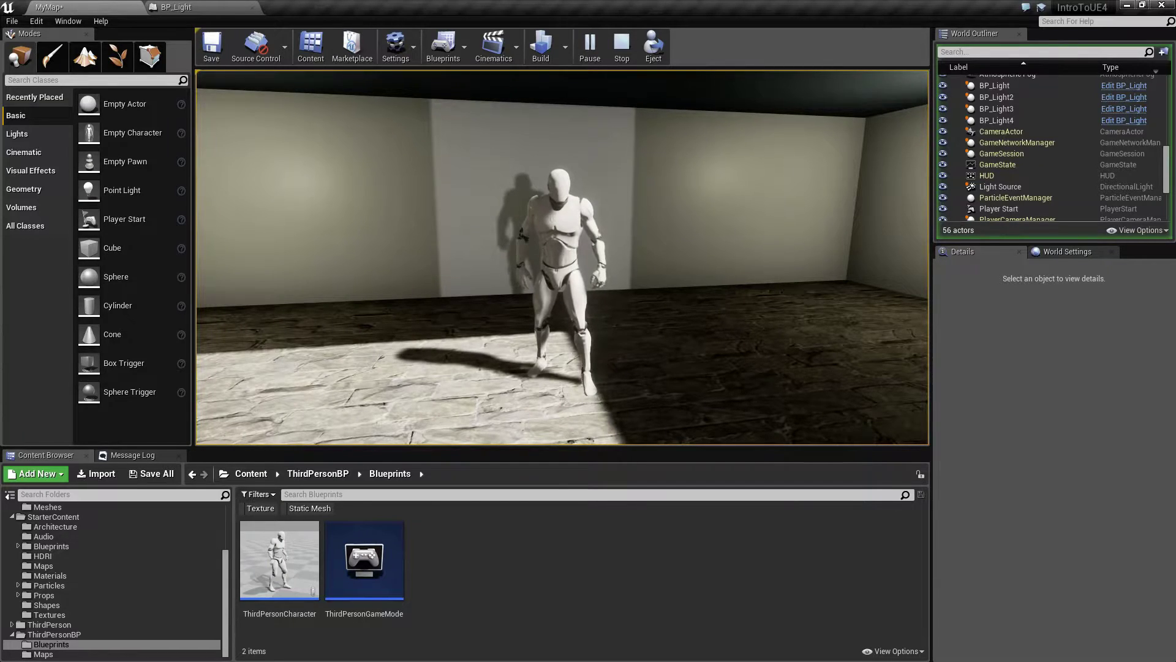
key("w")
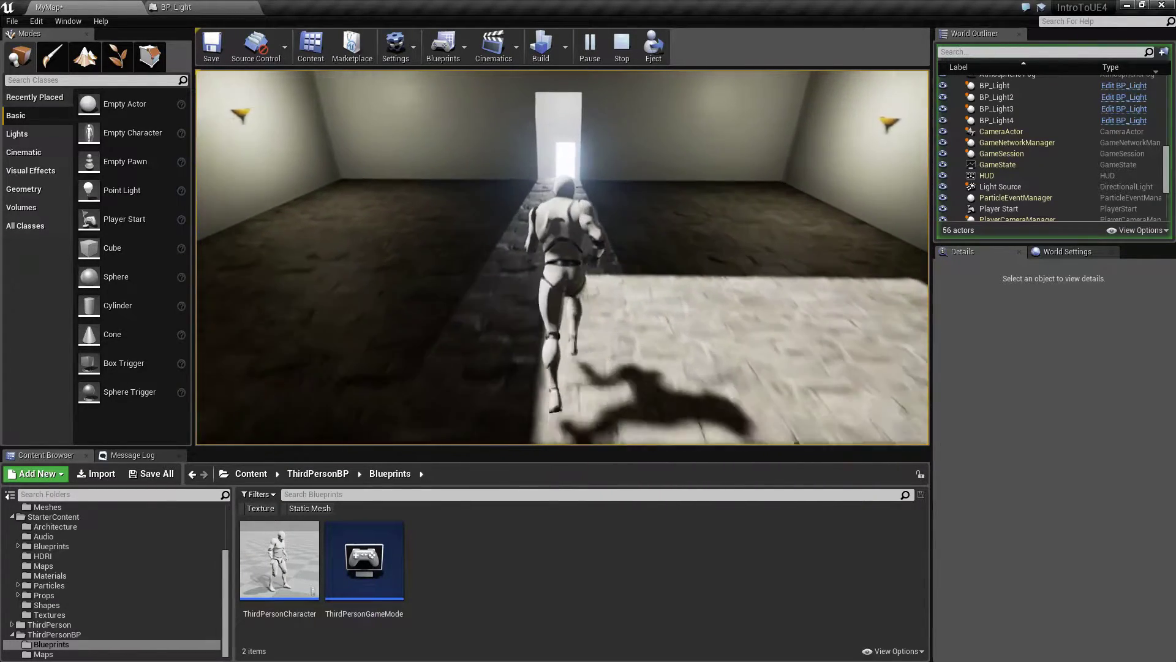
key("w")
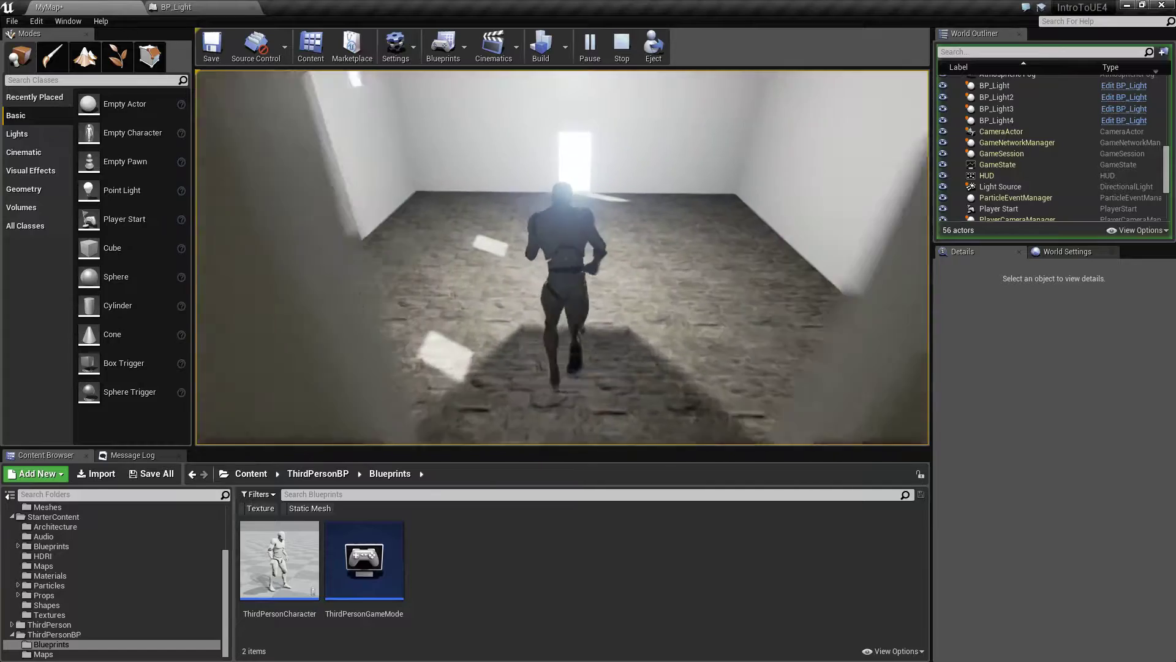
key("w")
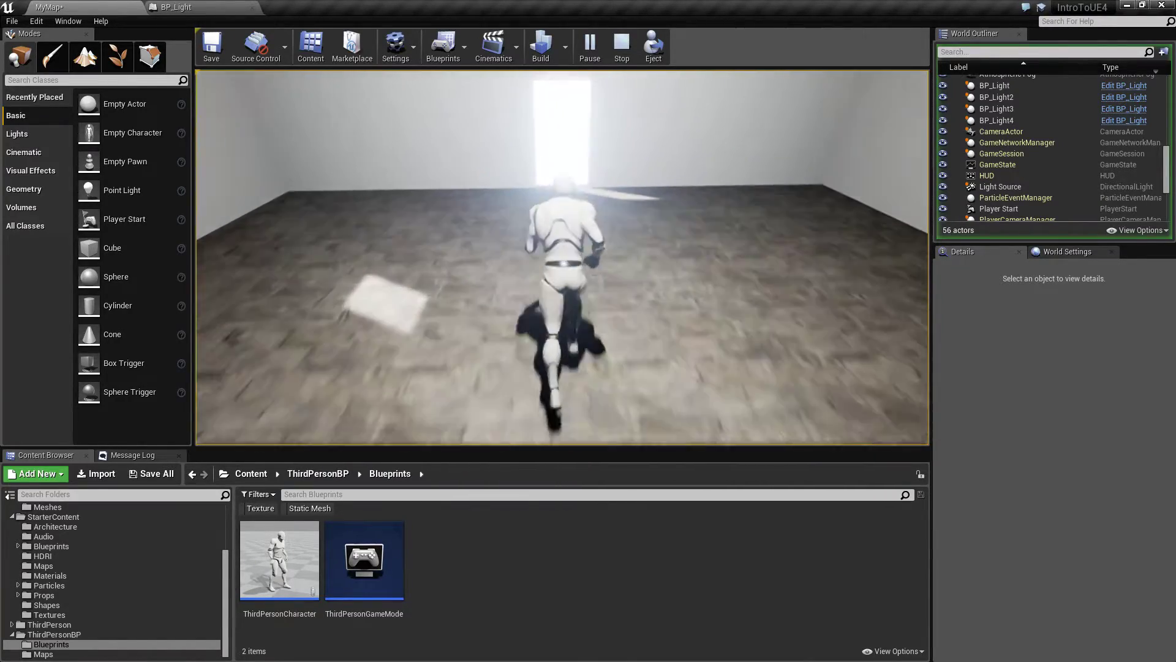
key("w")
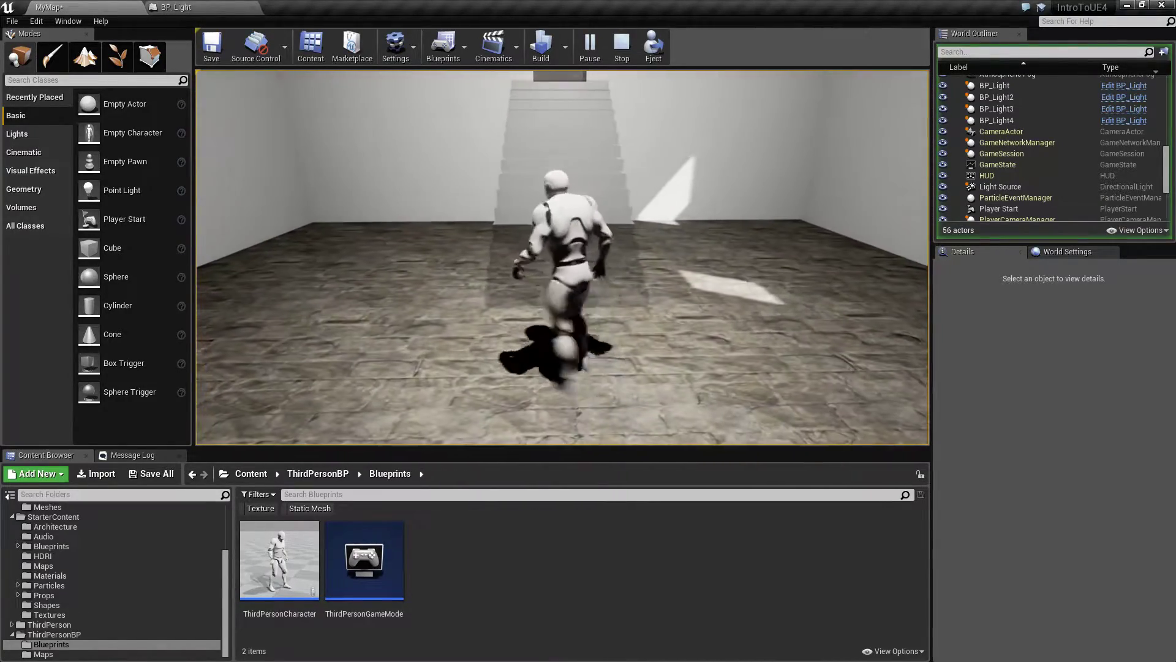
key("w")
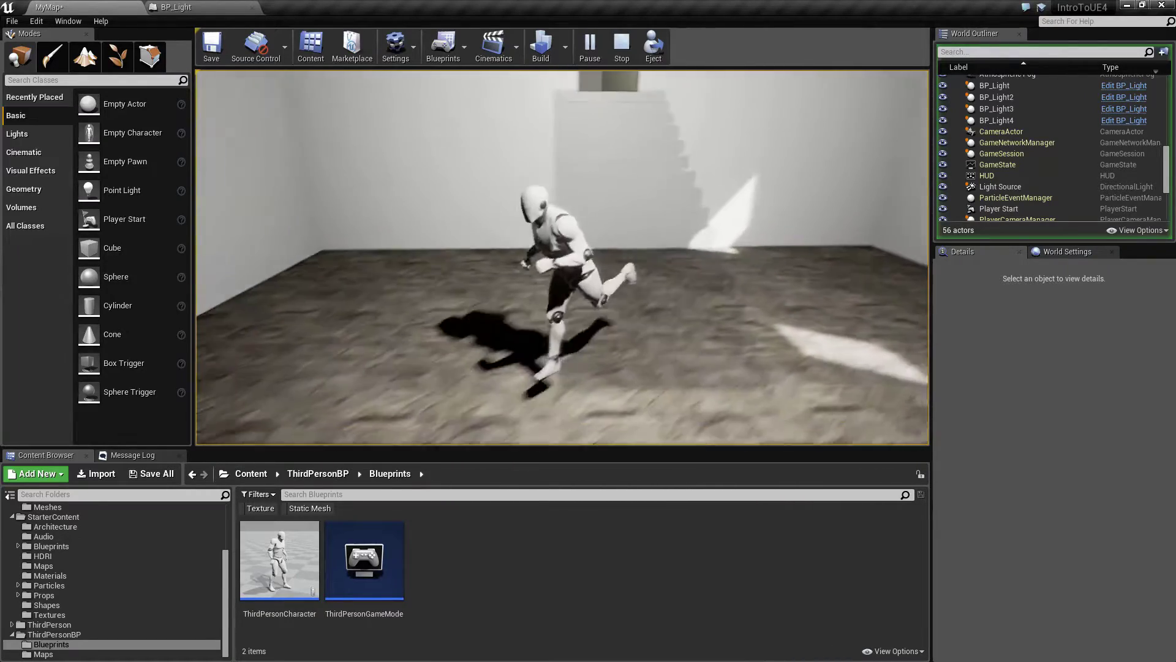
key("w")
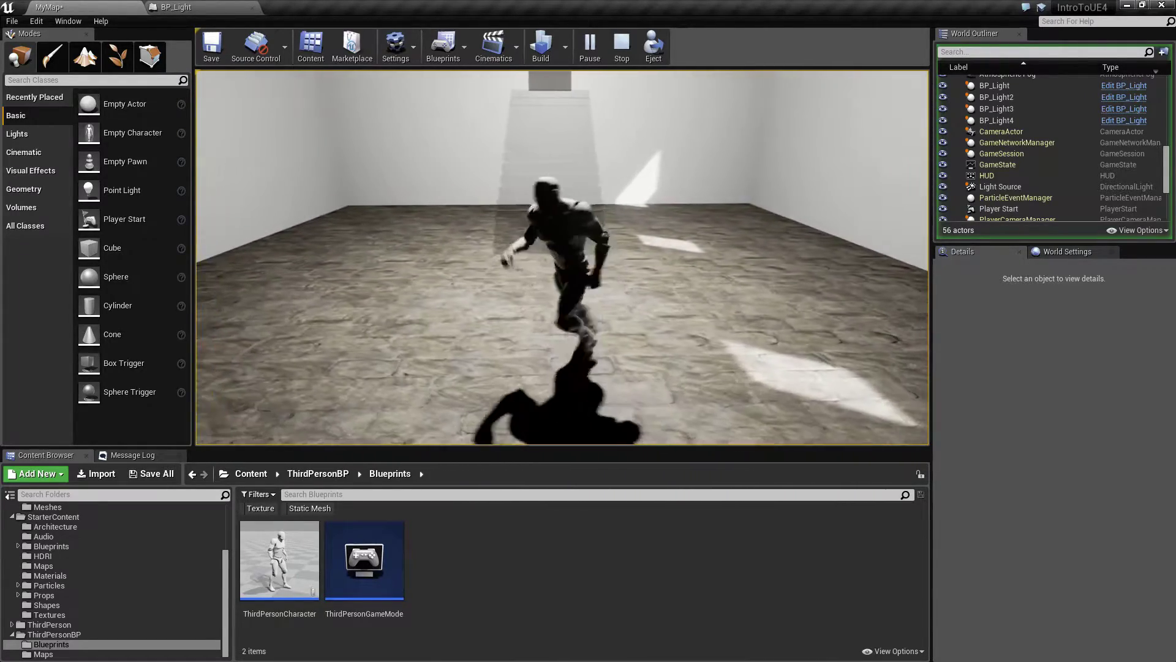
key("Escape")
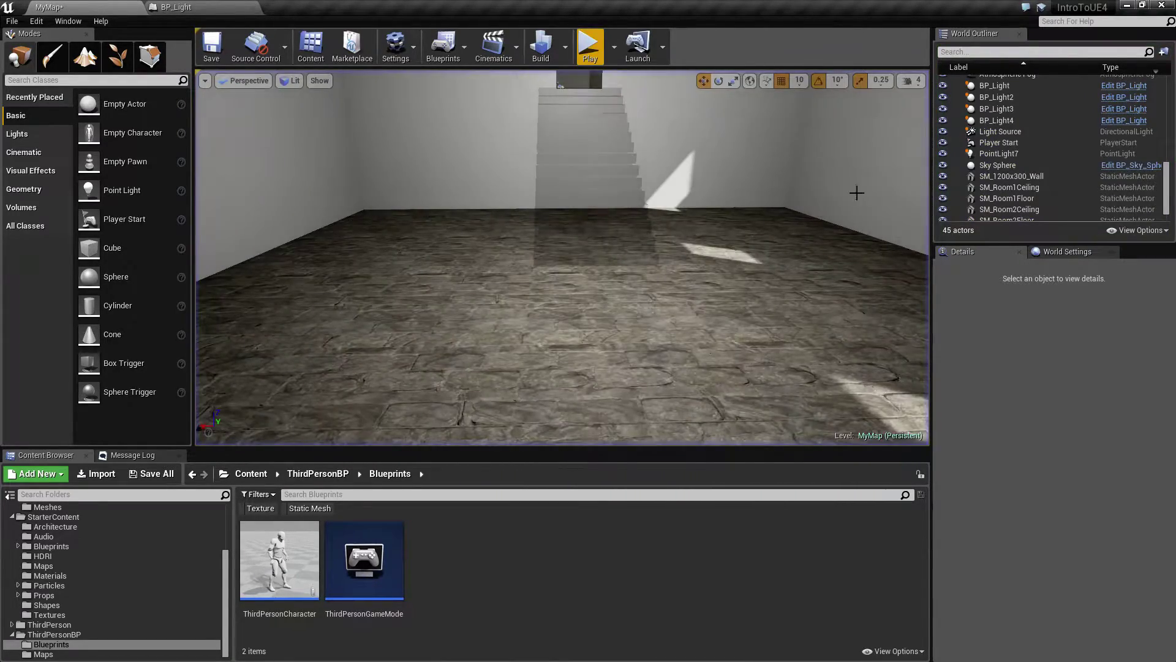
Step: Open the ThirdPersonCharacter Blueprint, widen its Event Graph and inspect the InputAxis Turn node
double_click(283, 563)
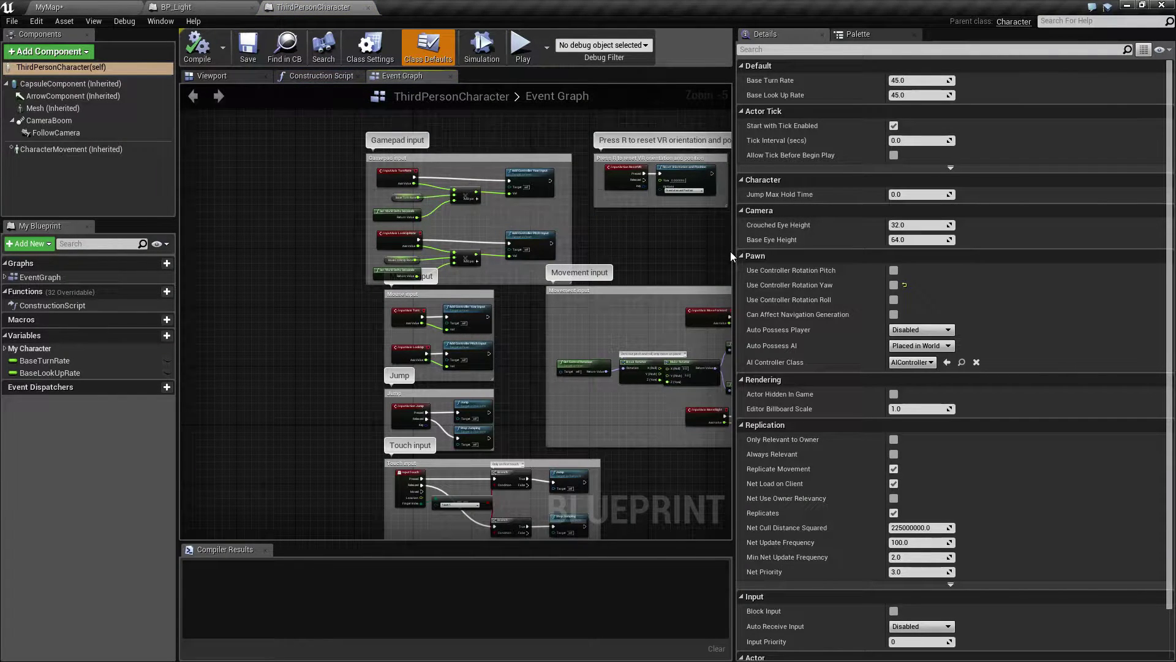
left_click_drag(733, 256, 917, 260)
right_click_drag(343, 338, 291, 323)
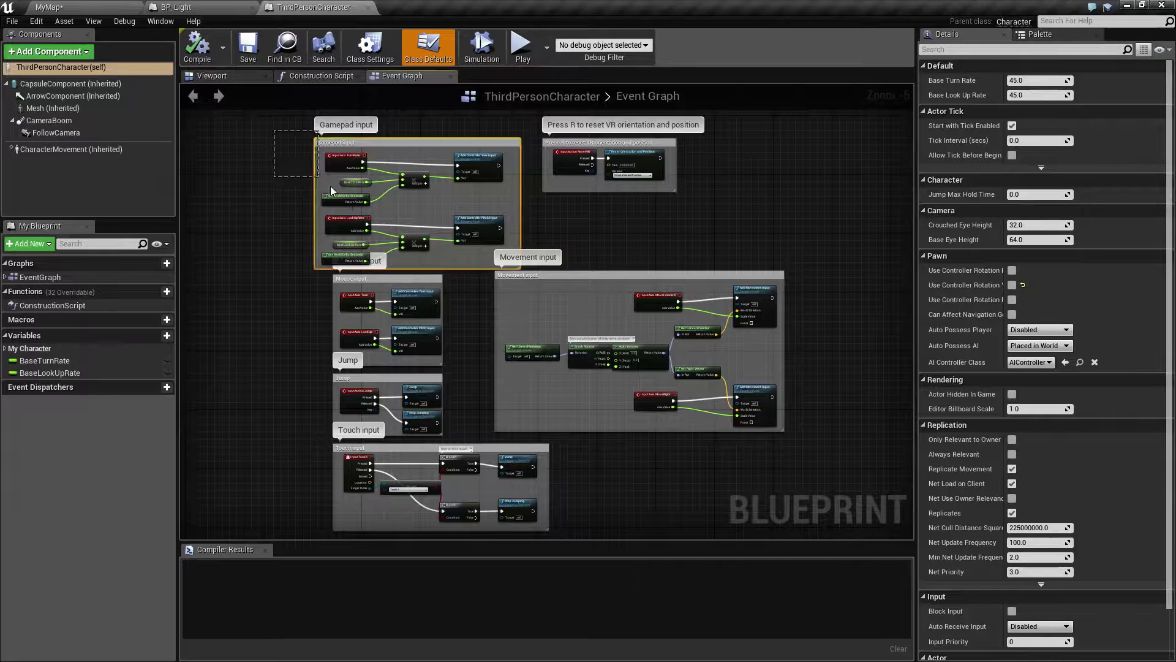
left_click(357, 300)
left_click(308, 386)
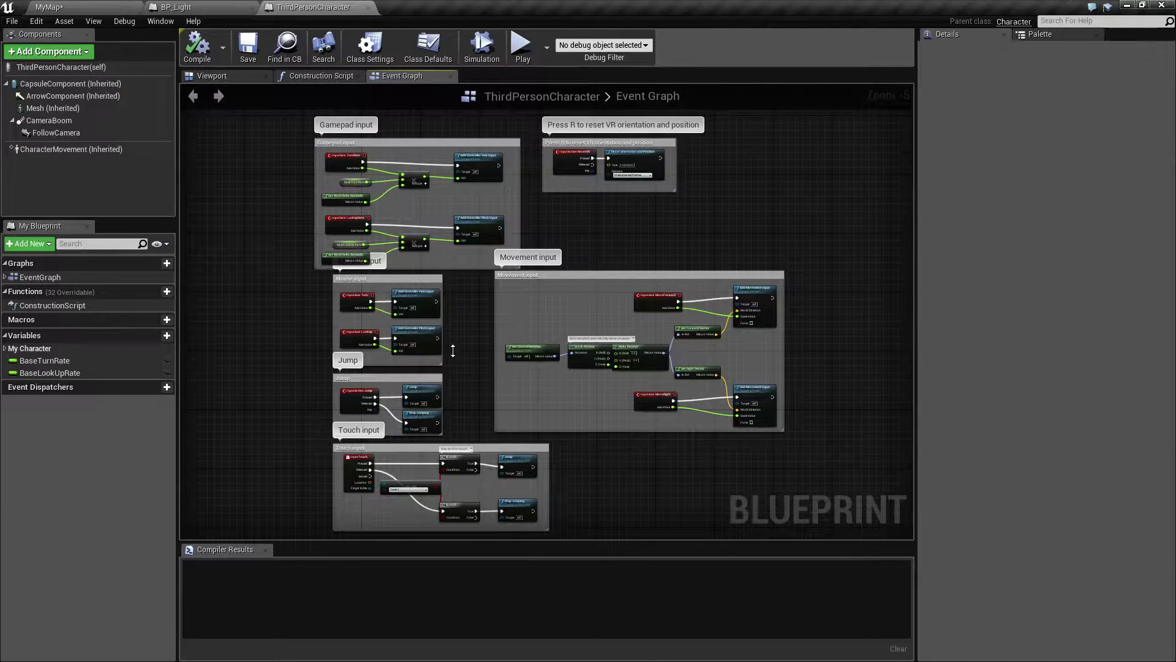
Step: Select CharacterMovement (Inherited) in the Components panel to show its movement settings
left_click(539, 307)
left_click(811, 384)
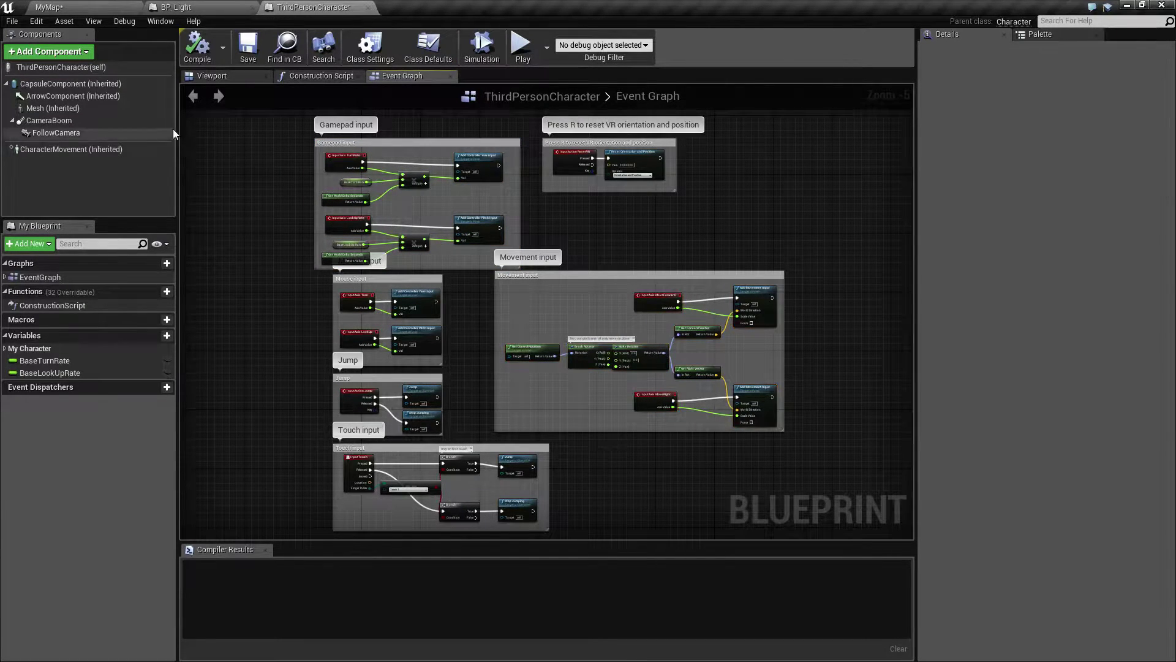
mouse_move(89, 148)
left_click(78, 148)
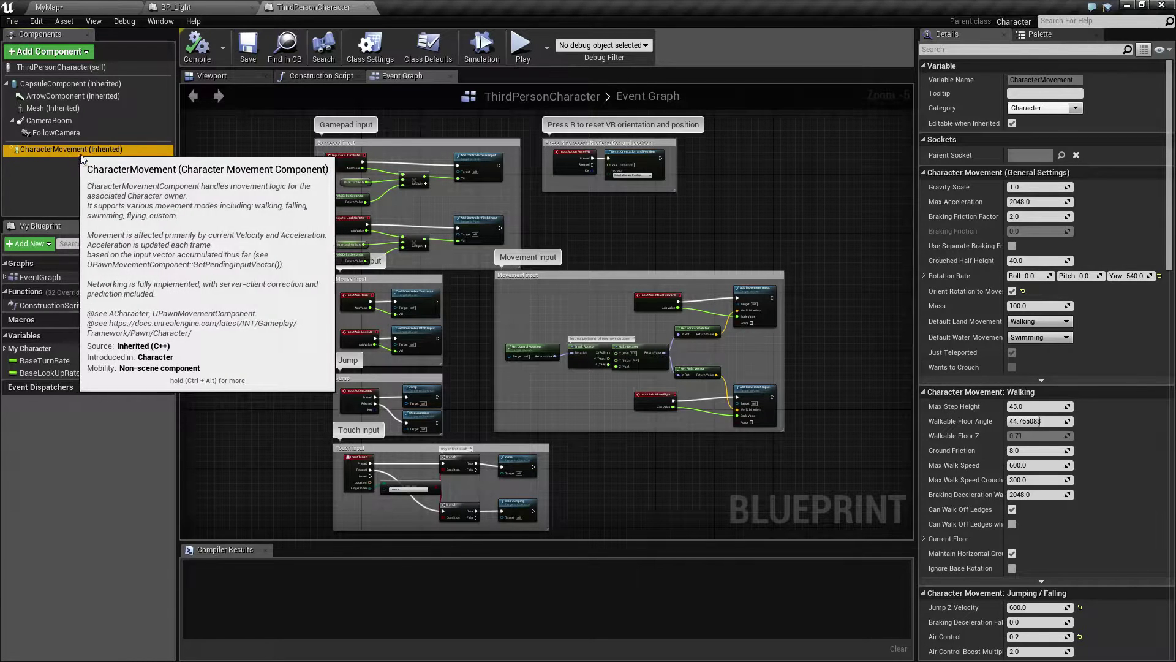
left_click_drag(256, 191, 746, 501)
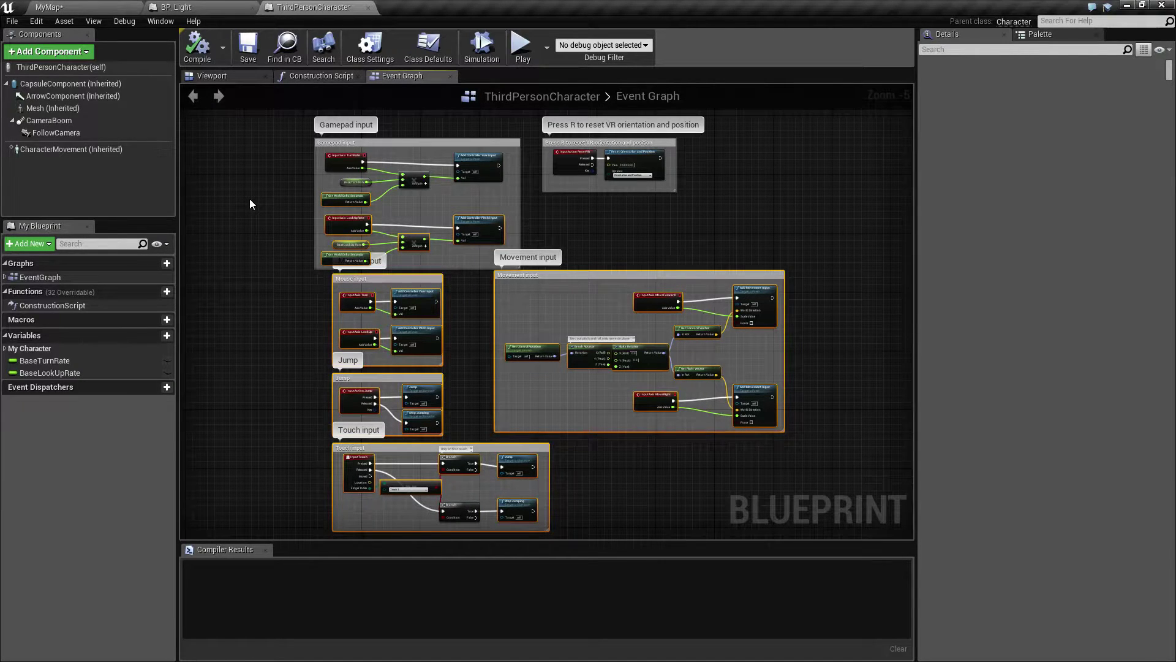
scroll(267, 244, "up", 5)
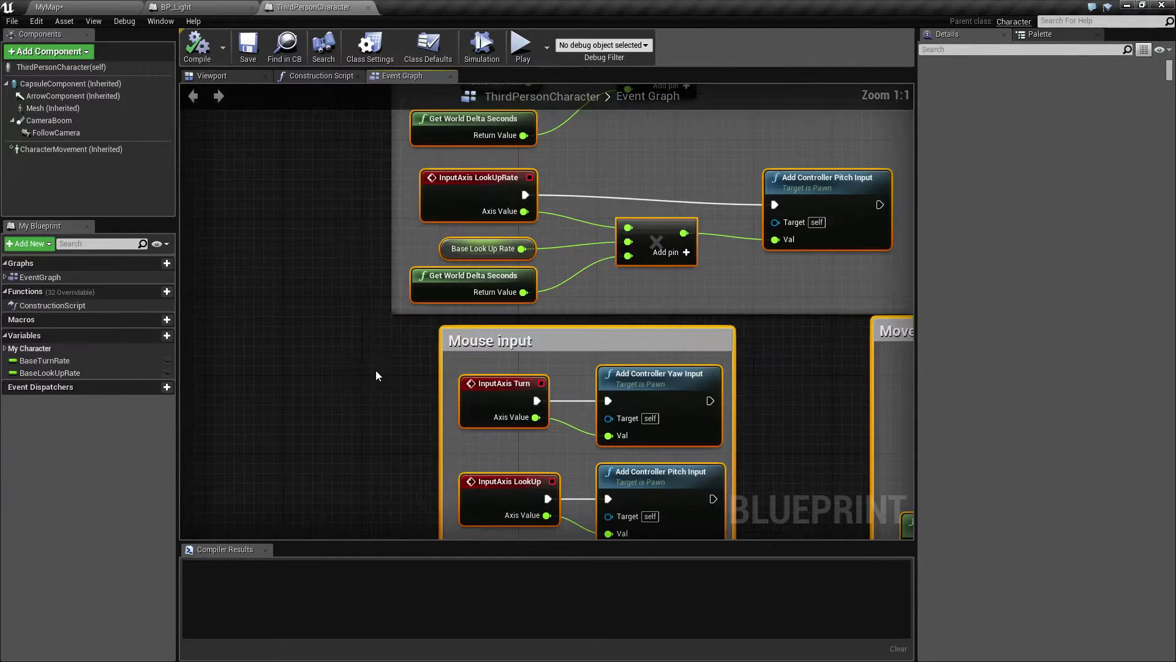
left_click(376, 370)
right_click_drag(408, 413, 305, 250)
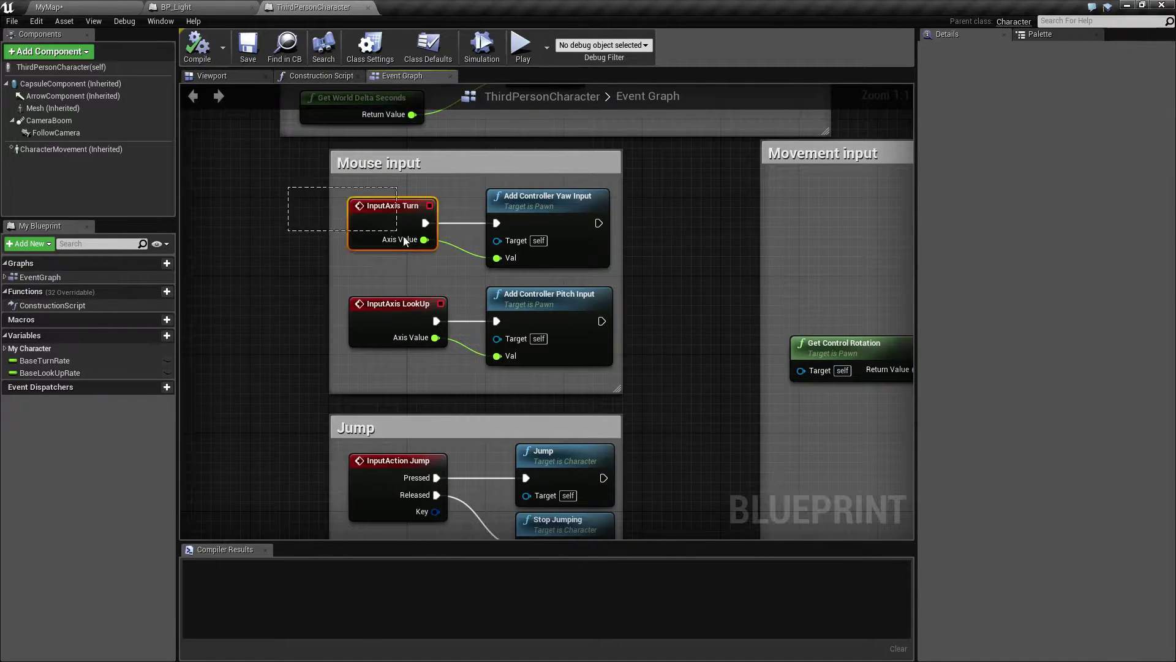
left_click(419, 246)
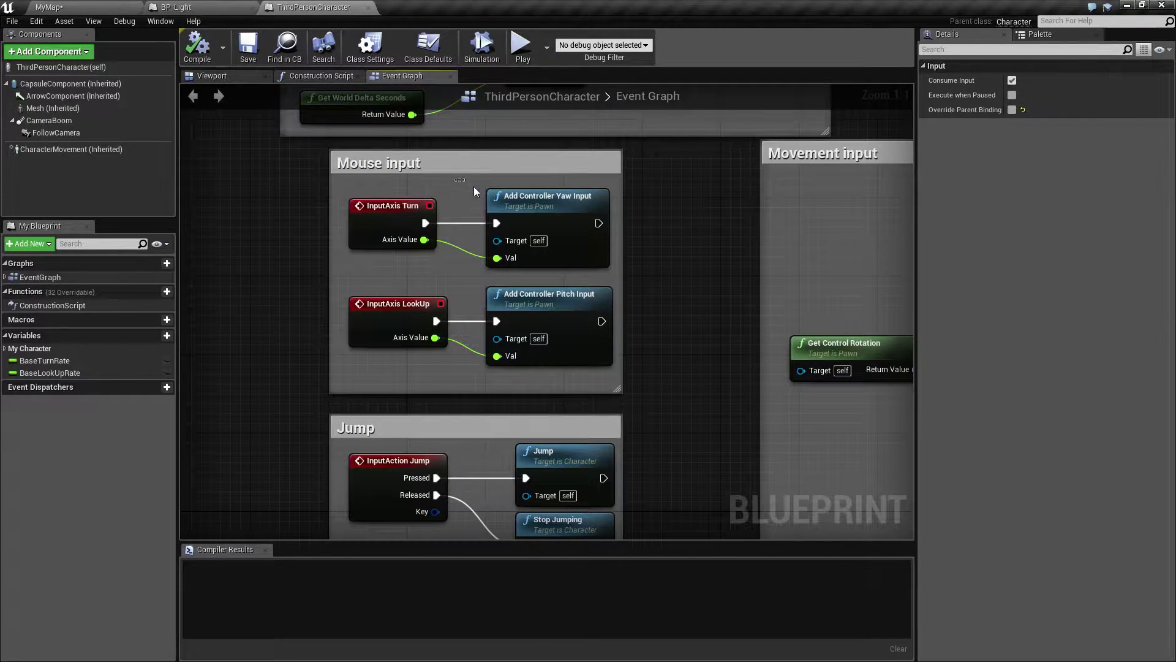
left_click_drag(472, 187, 592, 265)
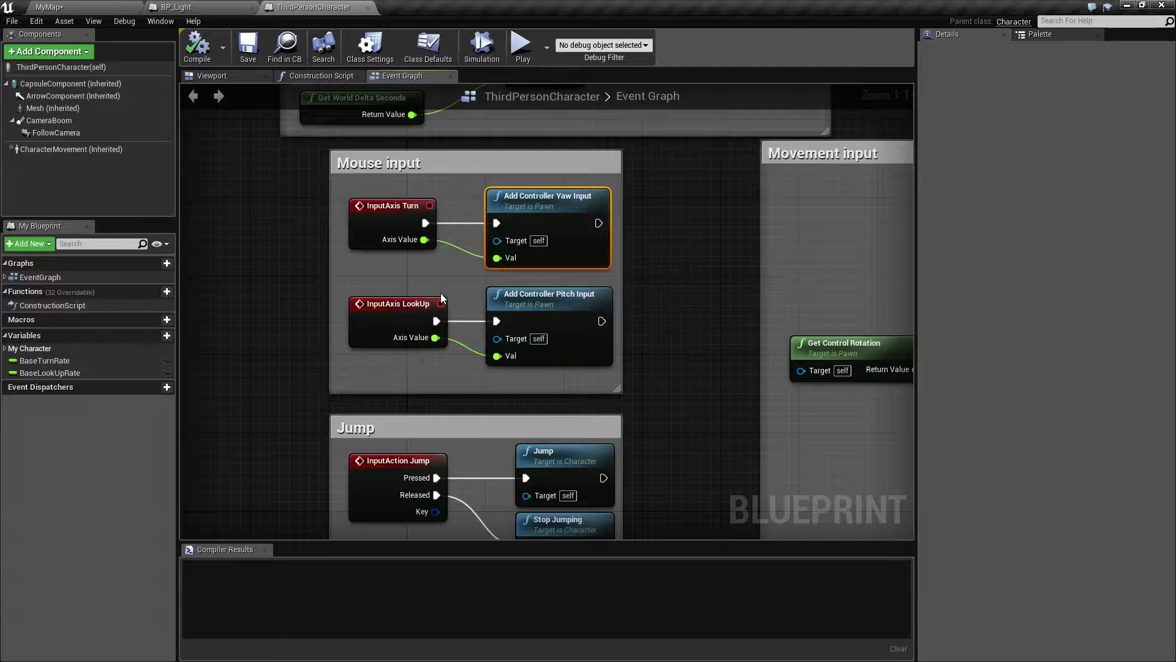
left_click_drag(326, 284, 450, 354)
left_click_drag(465, 286, 580, 350)
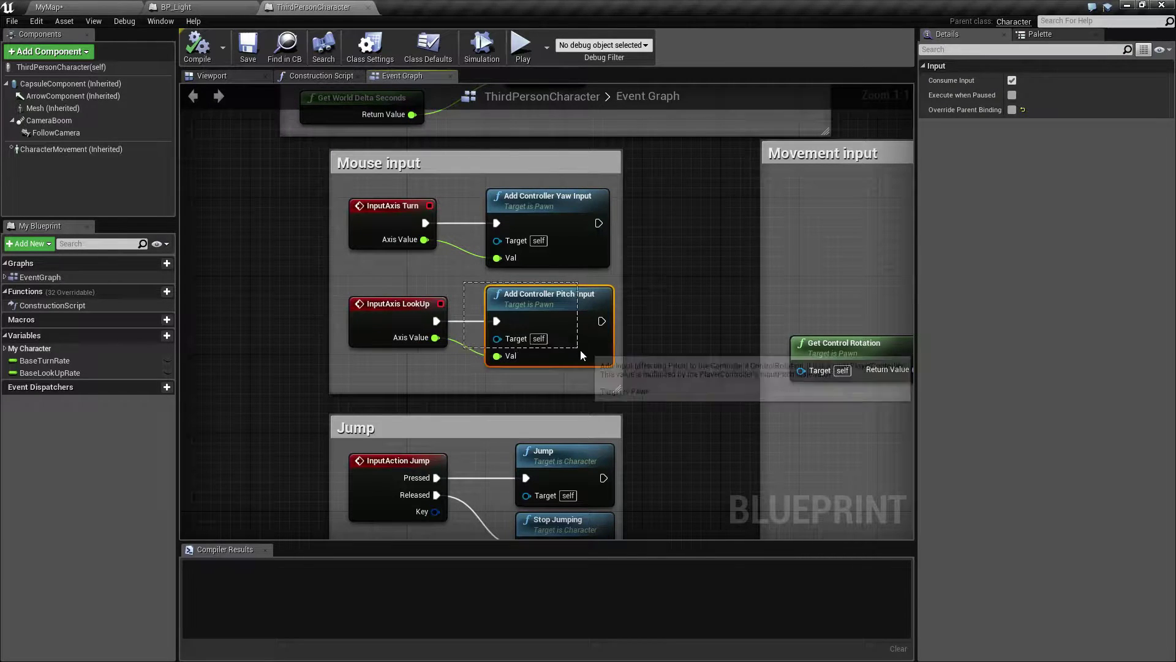
right_click_drag(657, 367, 610, 227)
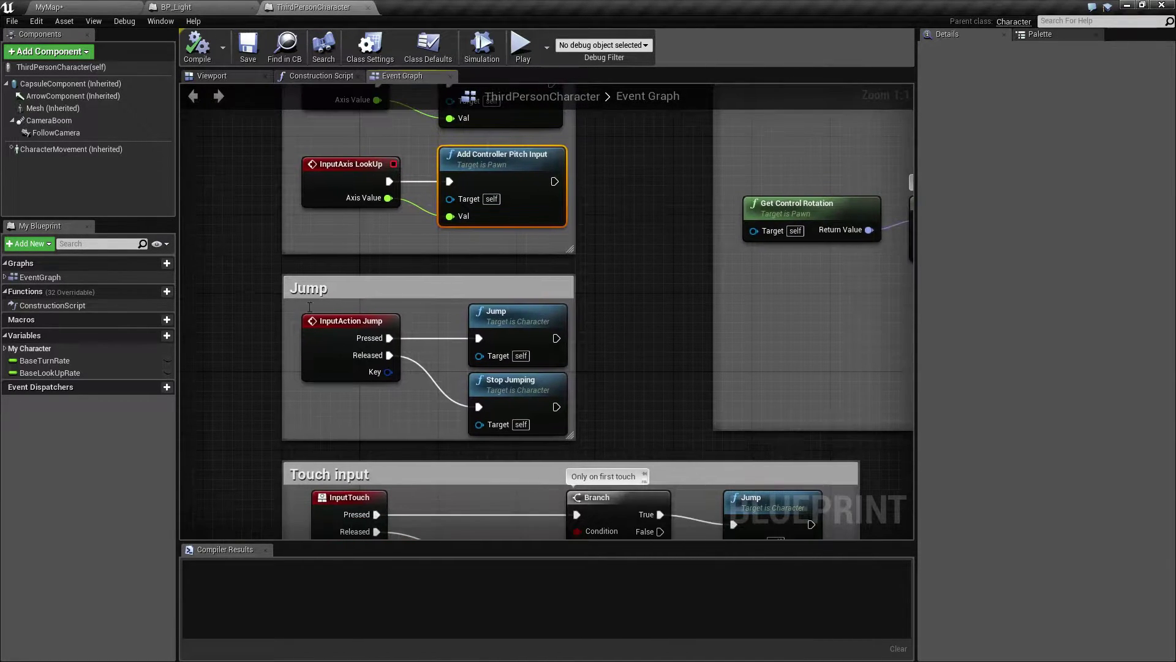
left_click_drag(274, 316, 542, 392)
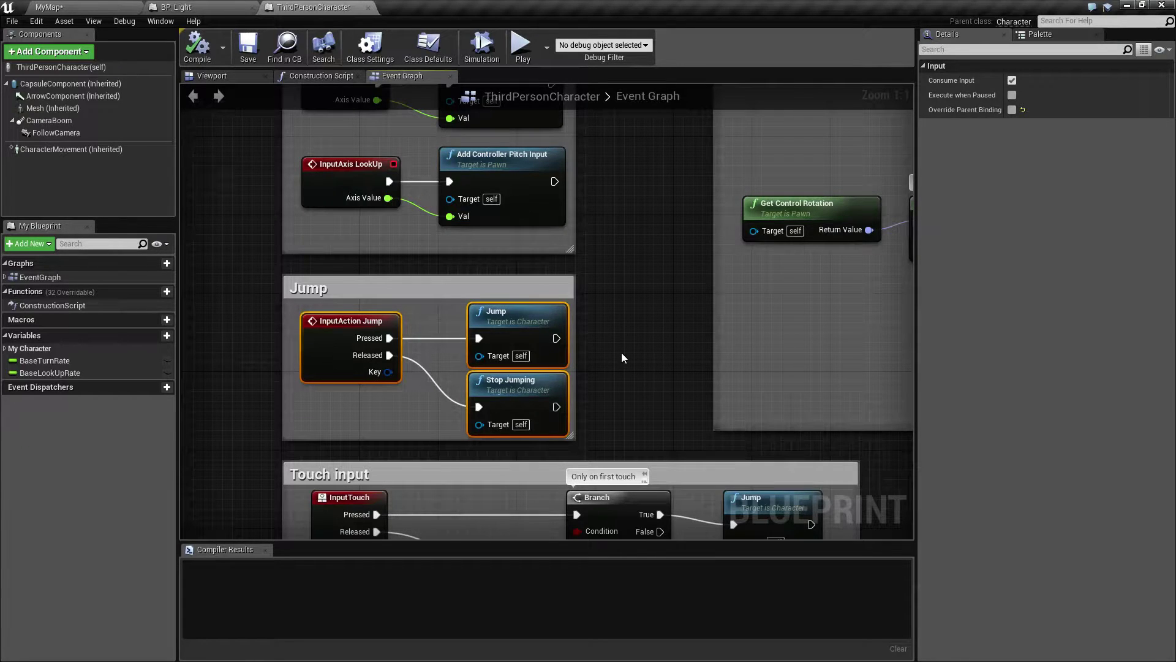
right_click_drag(621, 351, 623, 398)
scroll(623, 403, "down", 2)
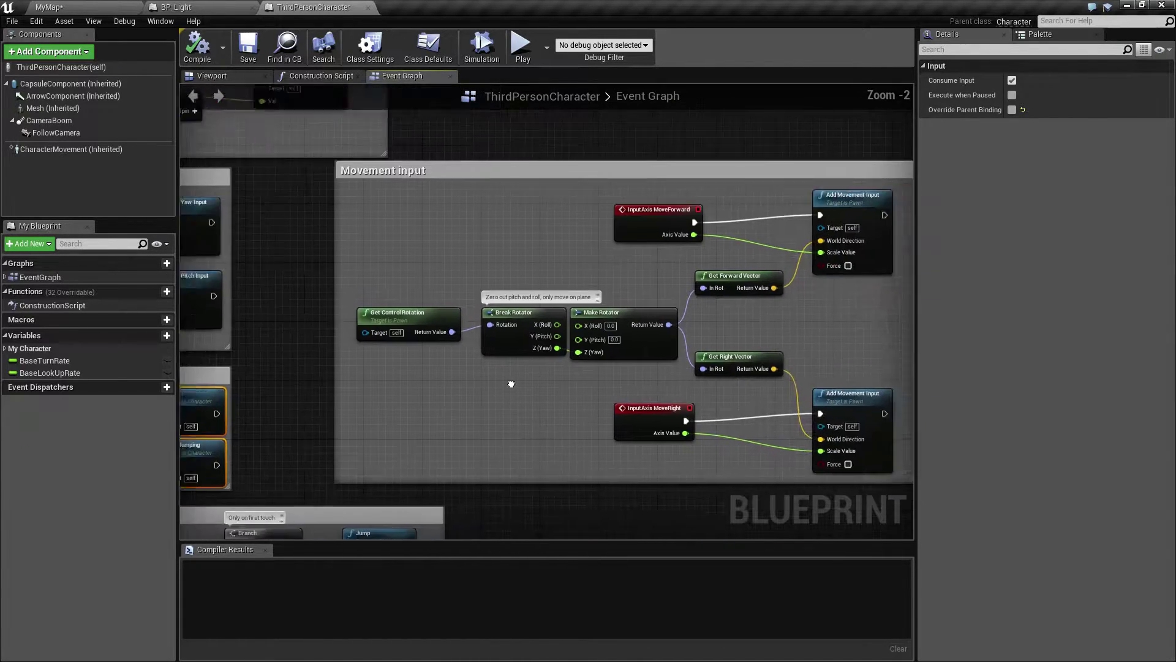
scroll(513, 355, "up", 2)
scroll(437, 345, "down", 2)
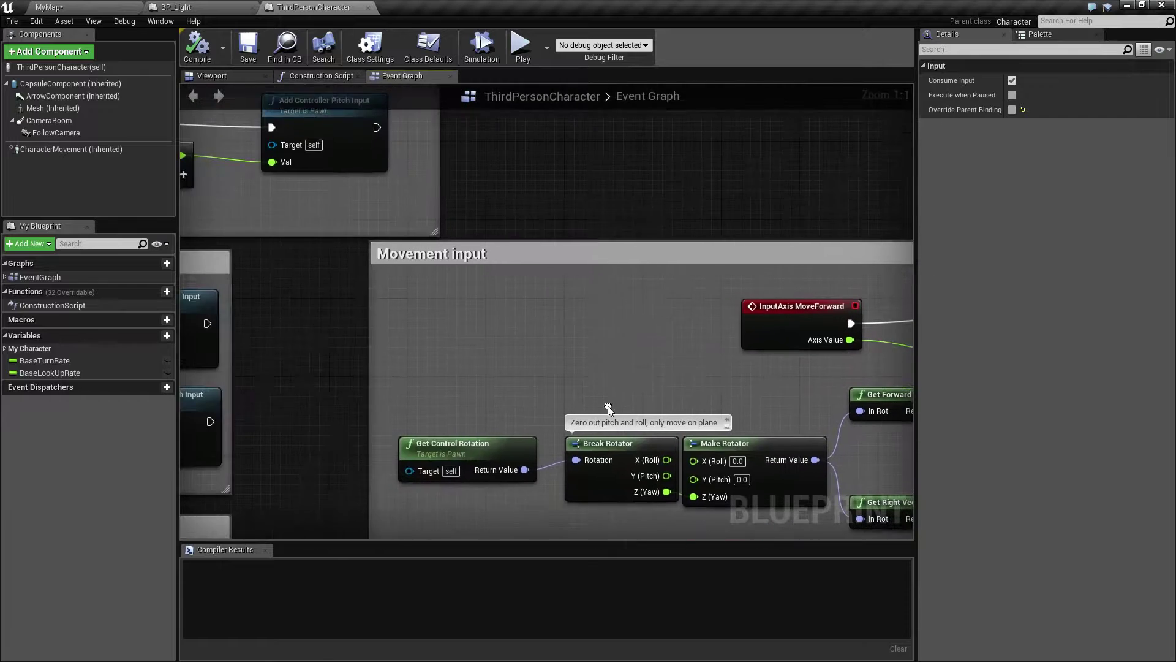
right_click_drag(604, 406, 631, 440)
scroll(576, 367, "down", 2)
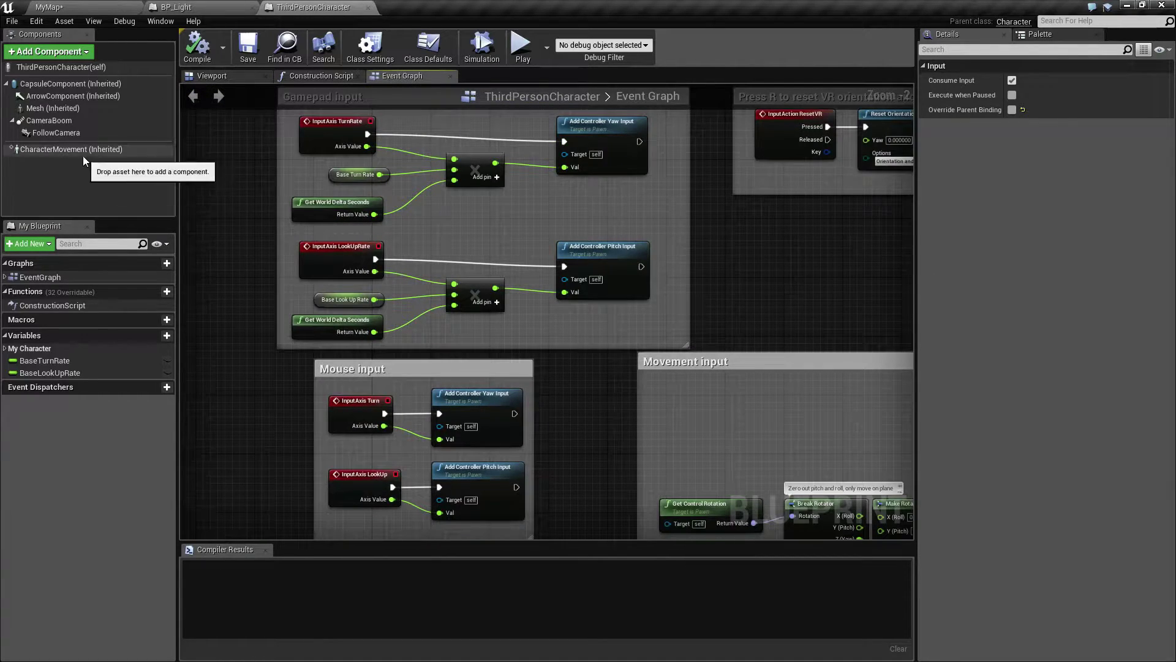
Step: Show the CharacterMovement settings and frame and box-select the Movement input section
left_click(77, 149)
right_click_drag(595, 420, 336, 289)
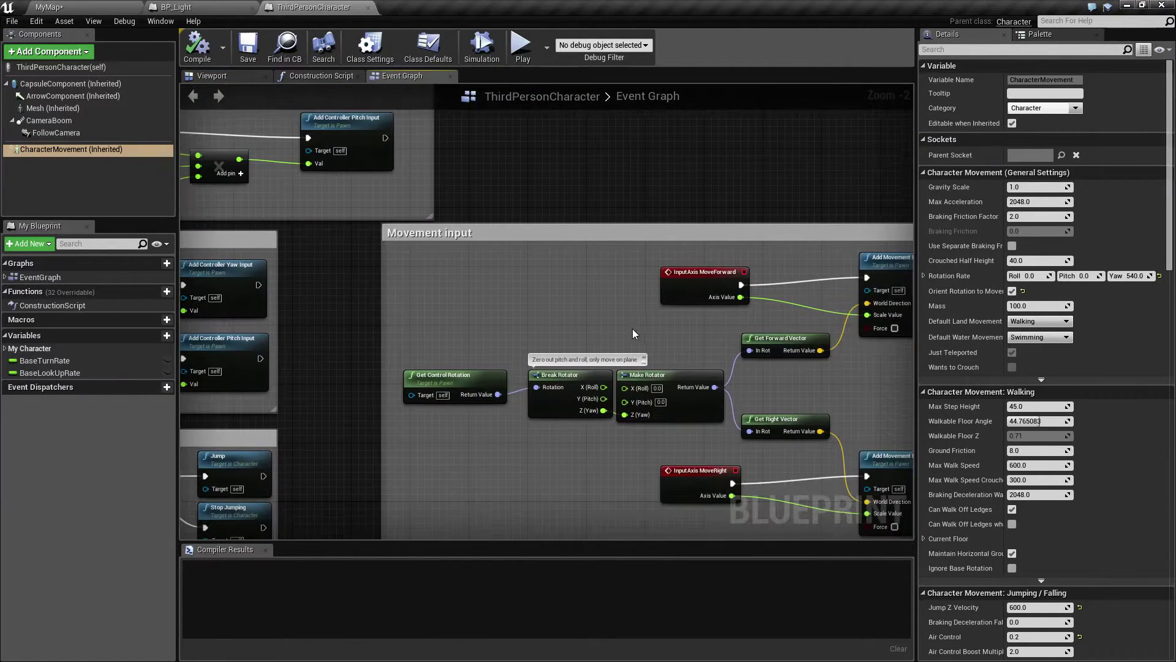
right_click_drag(633, 331, 448, 269)
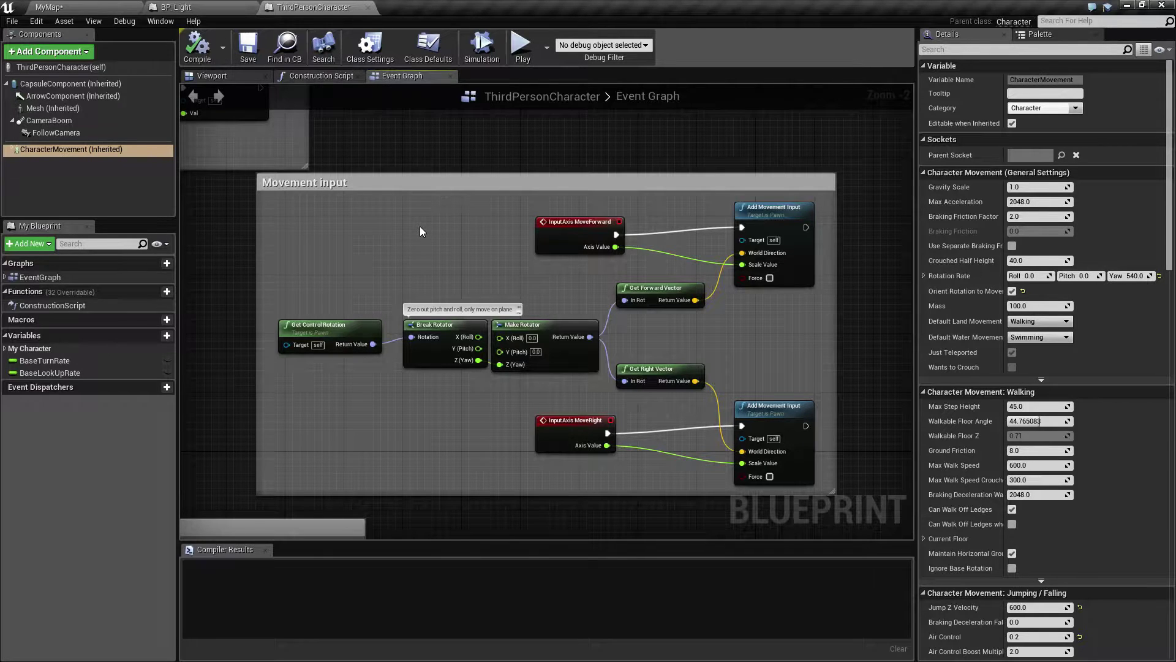
left_click_drag(325, 234, 833, 489)
left_click(544, 288)
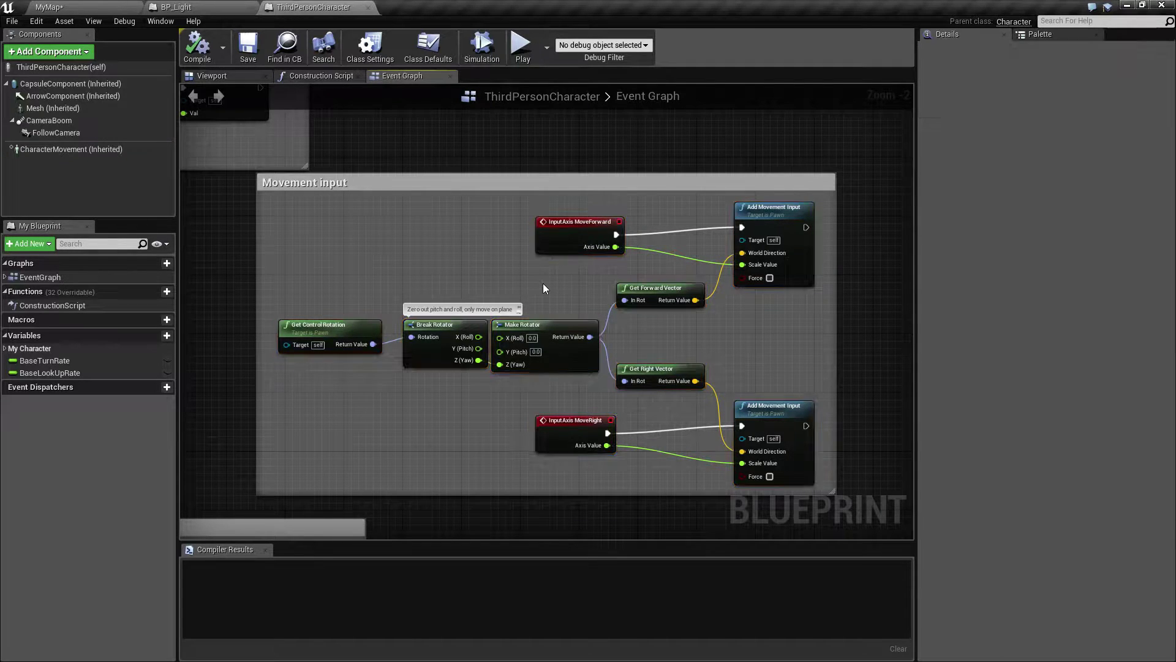
Step: Inspect the Add Movement Input node, then pan to the Jump, Touch and Mouse input groups
left_click(789, 222)
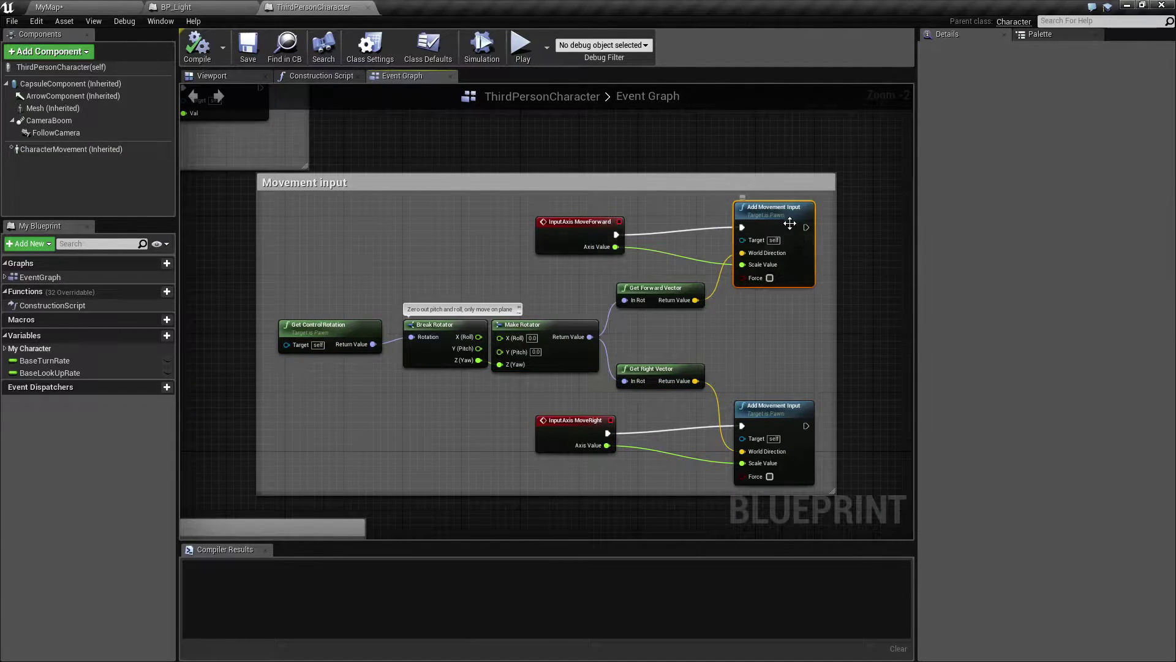
right_click_drag(882, 331, 782, 327)
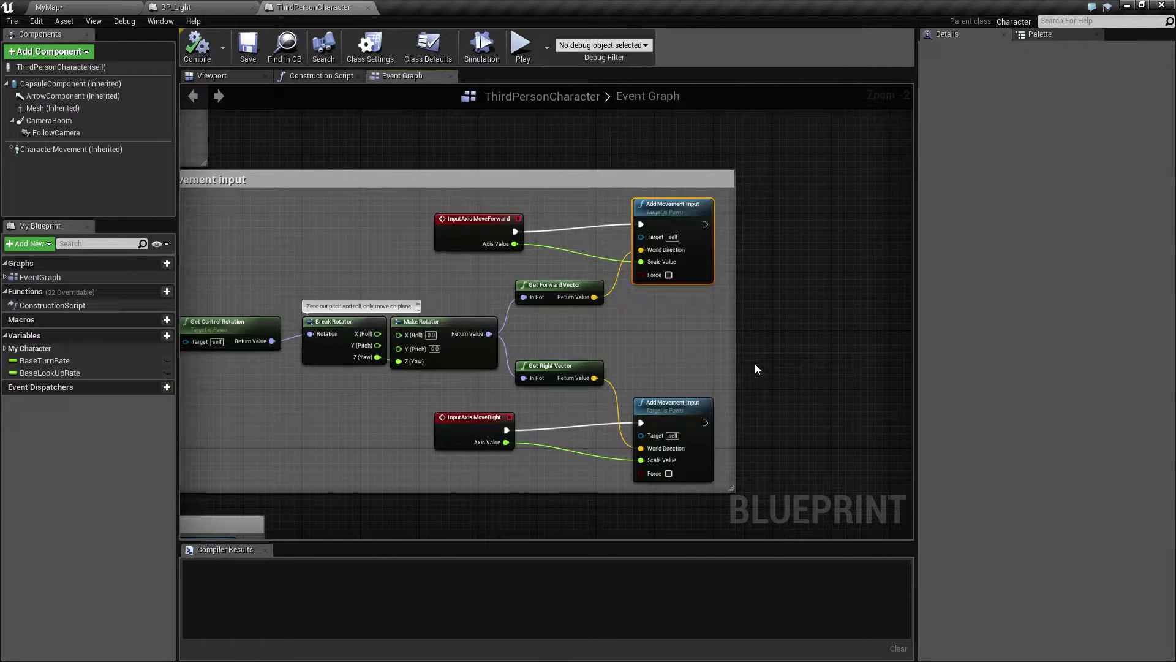
scroll(755, 362, "down", 1)
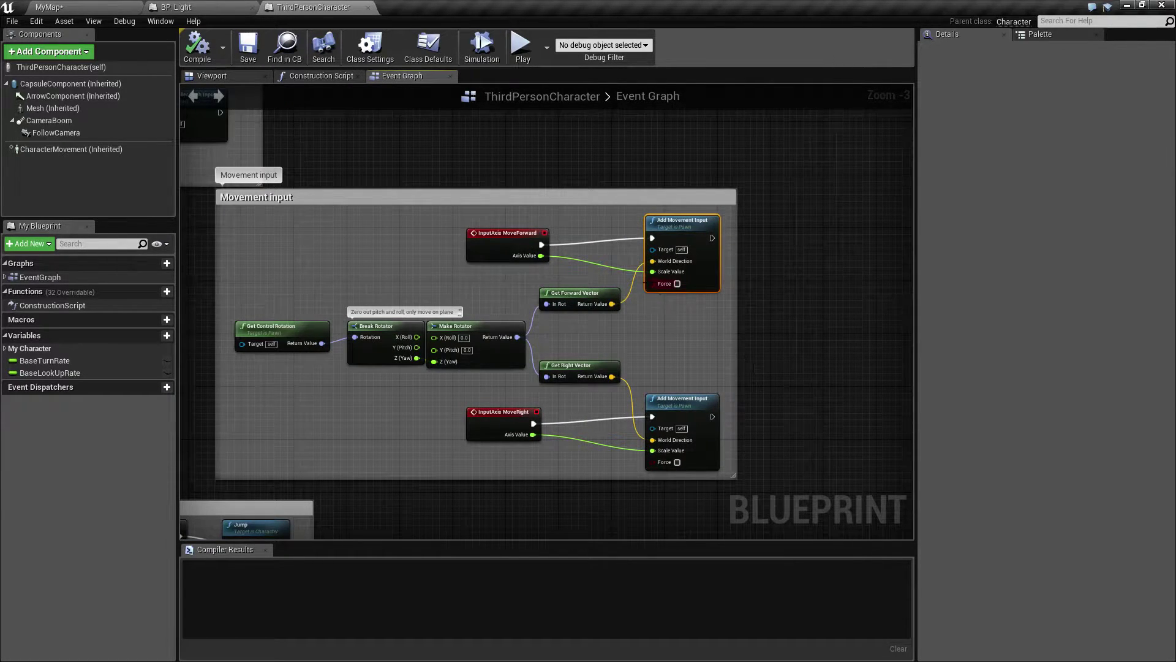
left_click(433, 222)
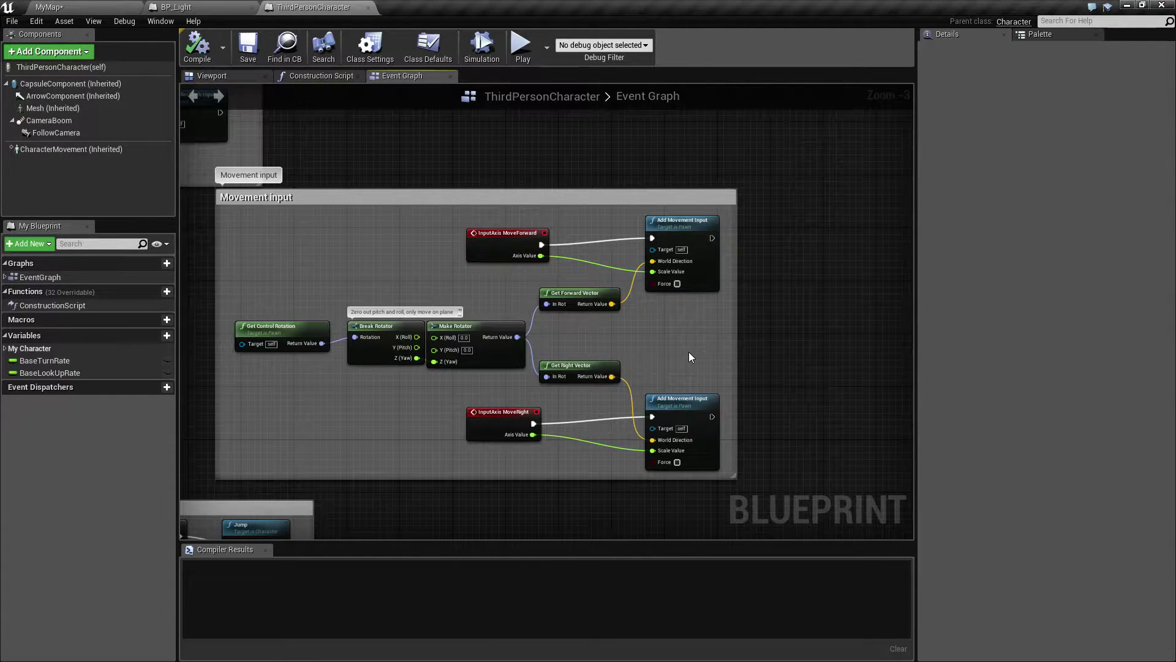
right_click_drag(689, 352, 776, 344)
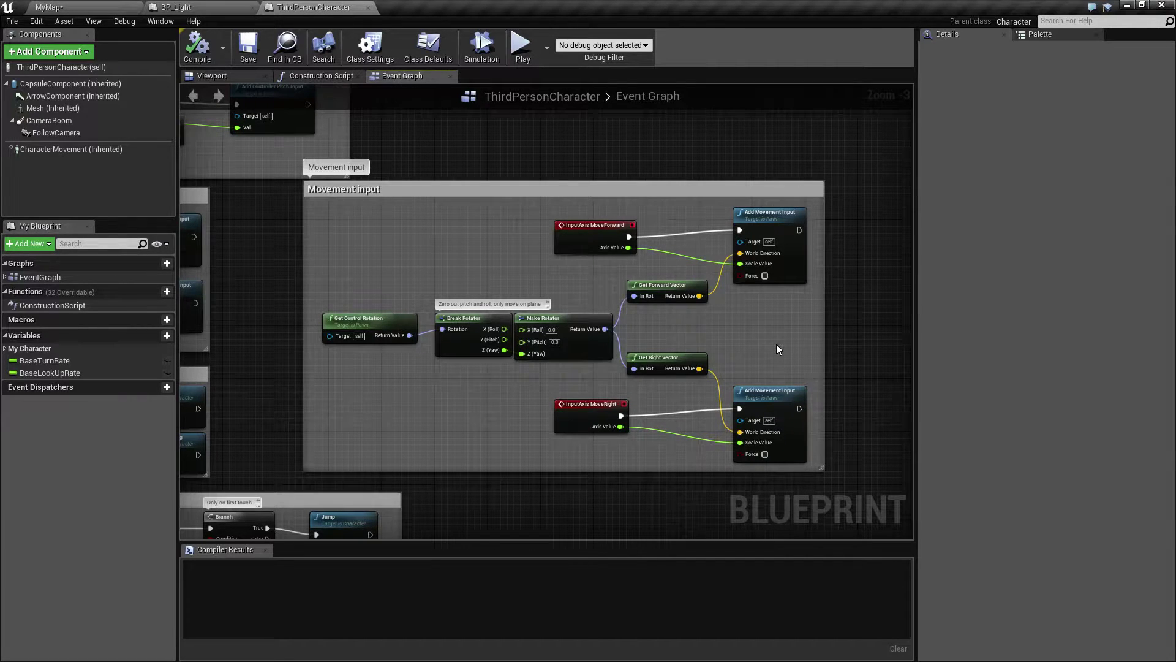
right_click_drag(776, 343, 1039, 198)
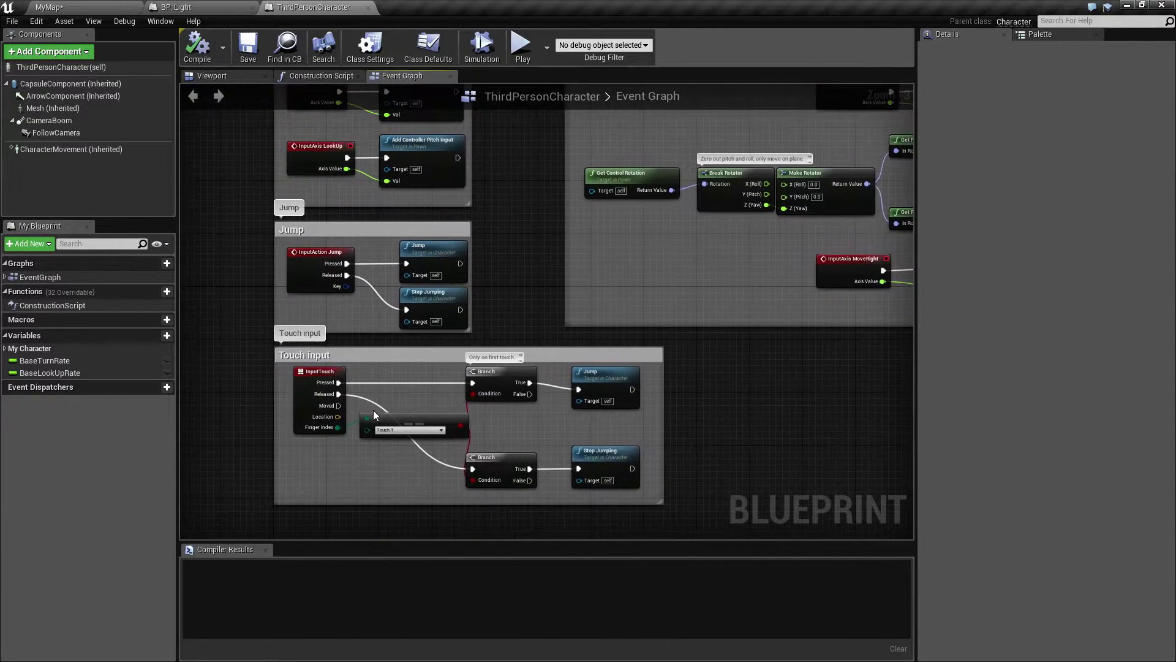
scroll(394, 357, "up", 2)
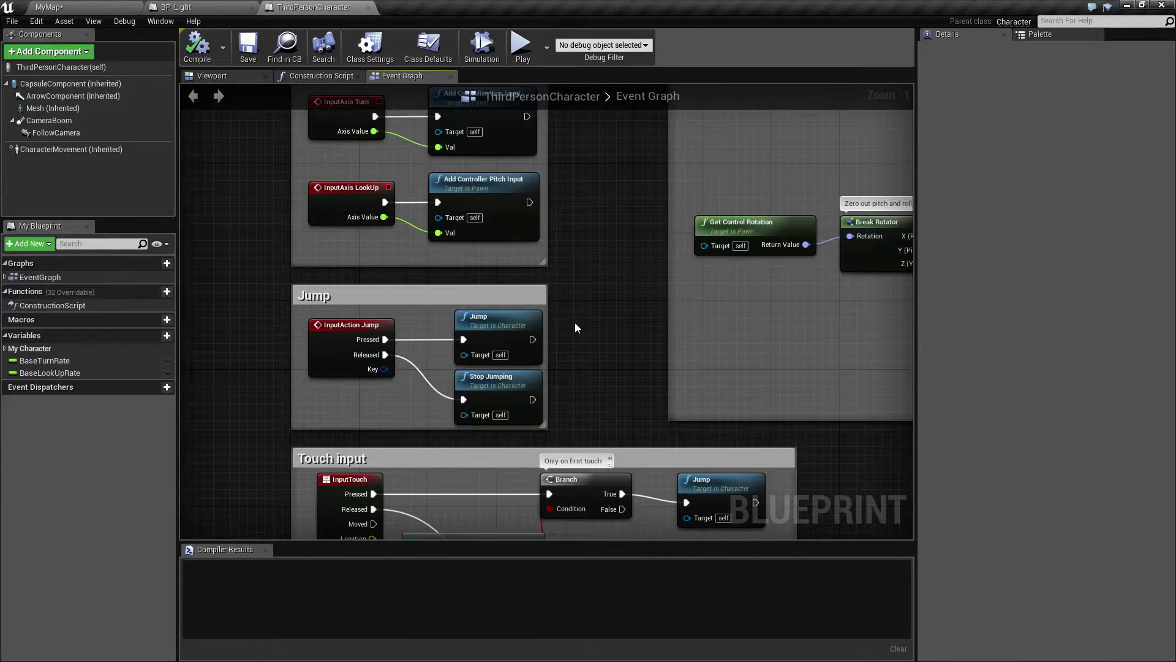
right_click_drag(596, 315, 513, 415)
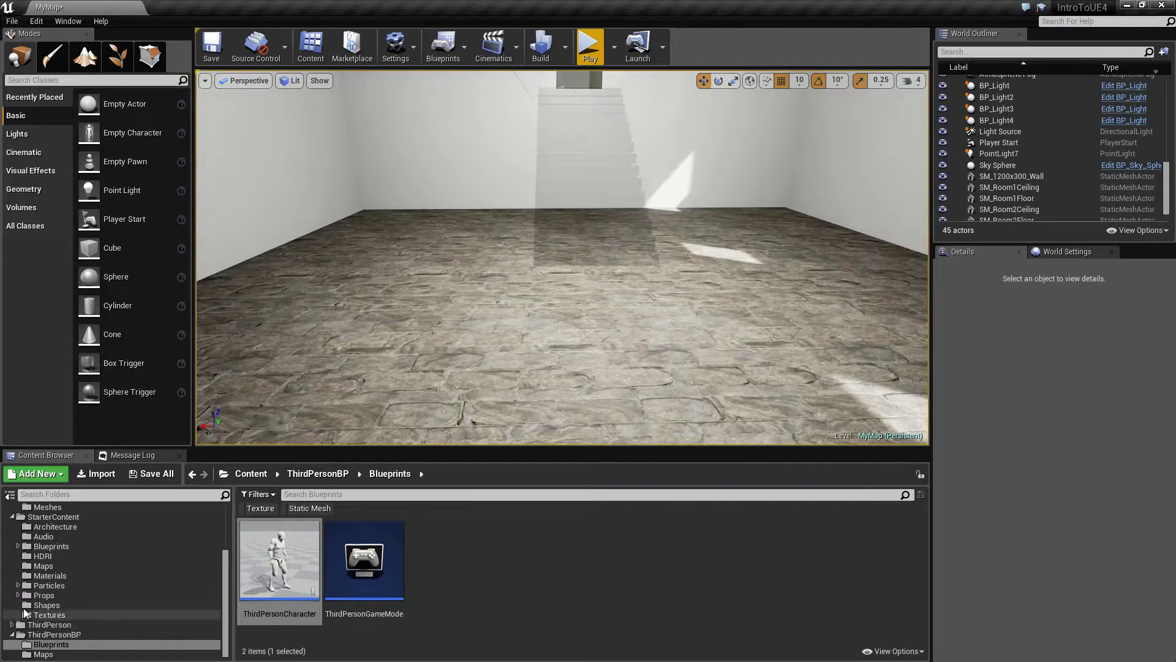
Step: Collapse StarterContent and ThirdPersonBP, then show the Mannequin > Animations folder
left_click(13, 518)
left_click(12, 531)
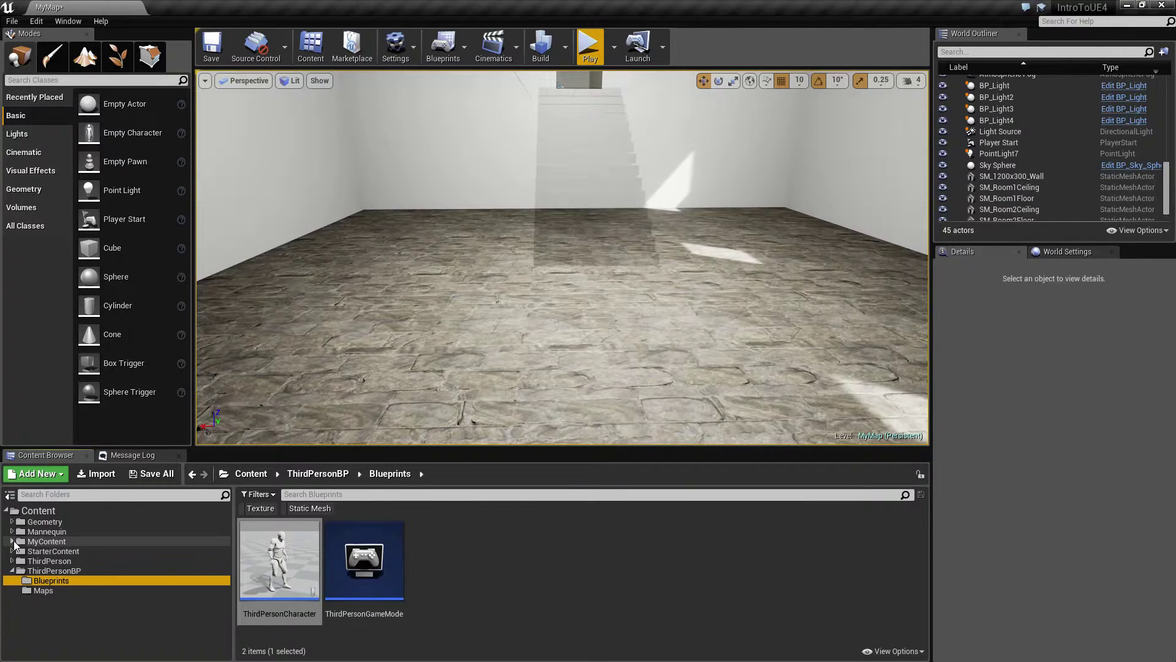
left_click(12, 571)
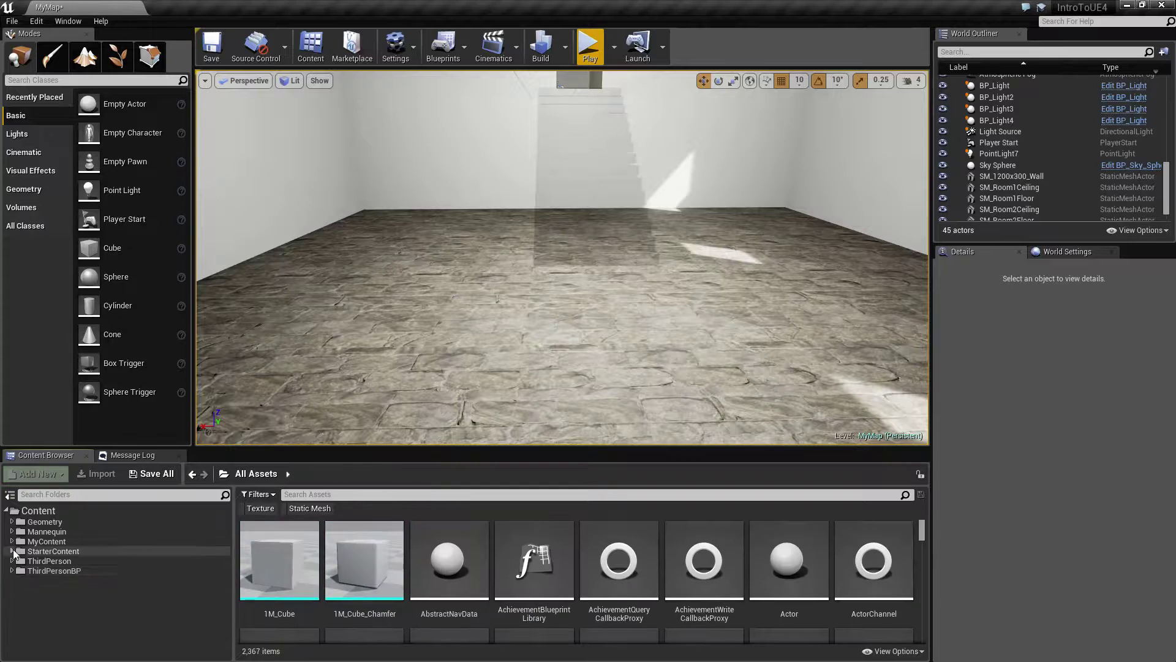
left_click(13, 531)
left_click(52, 541)
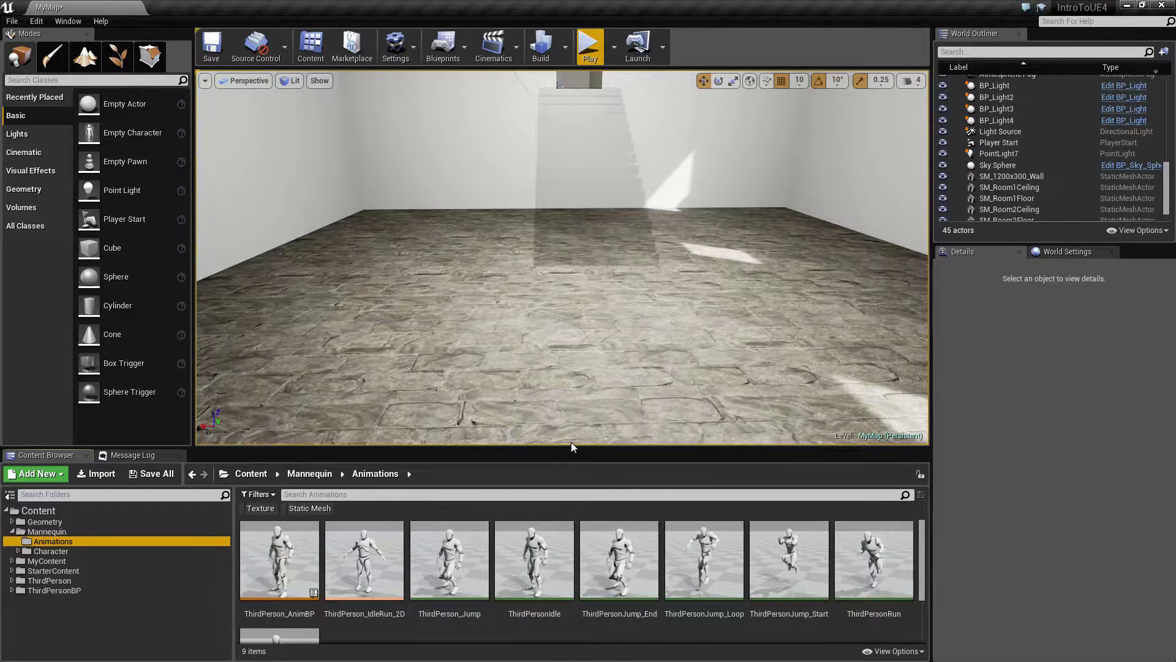
Step: Enlarge the asset area, select ThirdPersonWalk and open it in the animation editor
left_click_drag(575, 450, 575, 414)
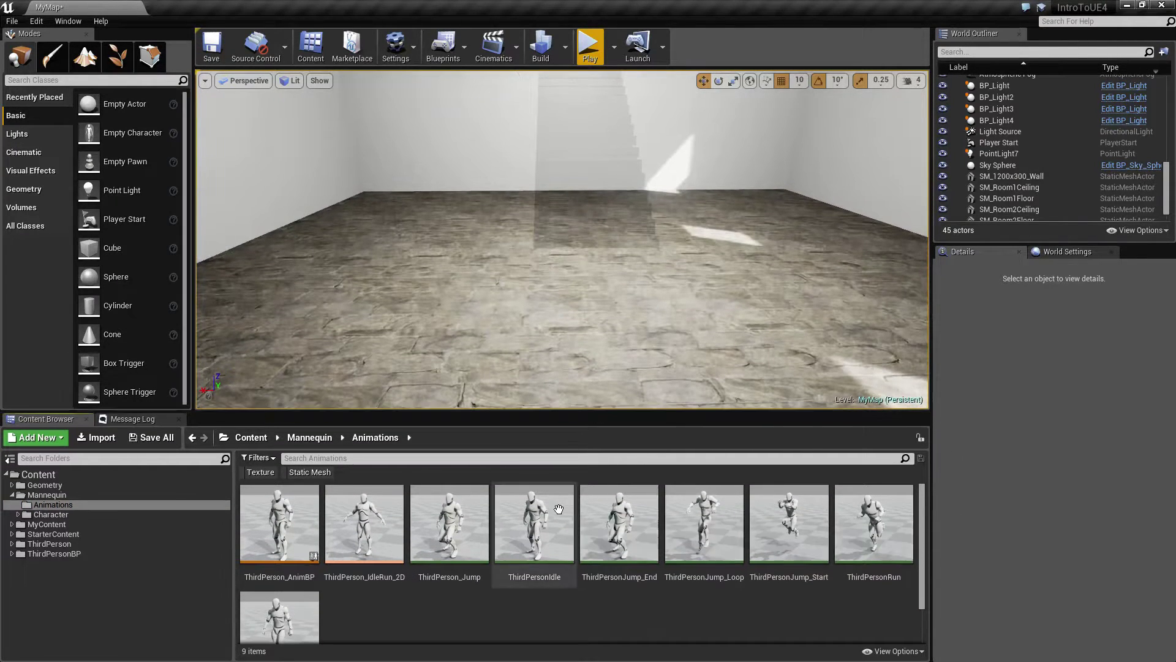
scroll(552, 514, "down", 2, "ctrl")
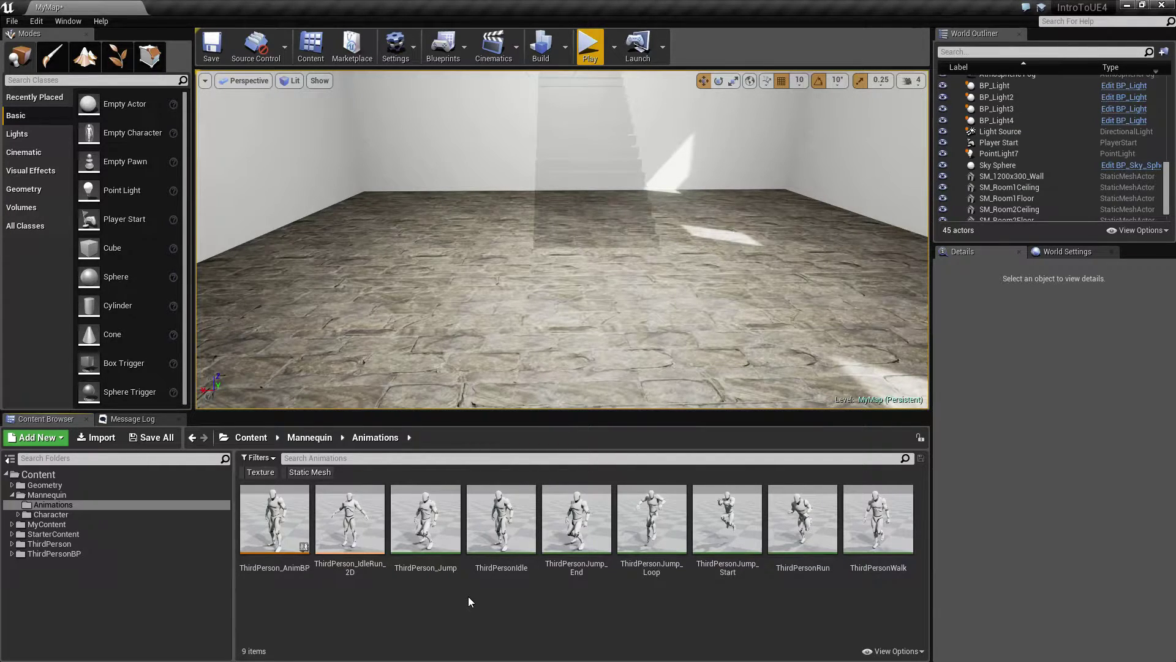
mouse_move(432, 521)
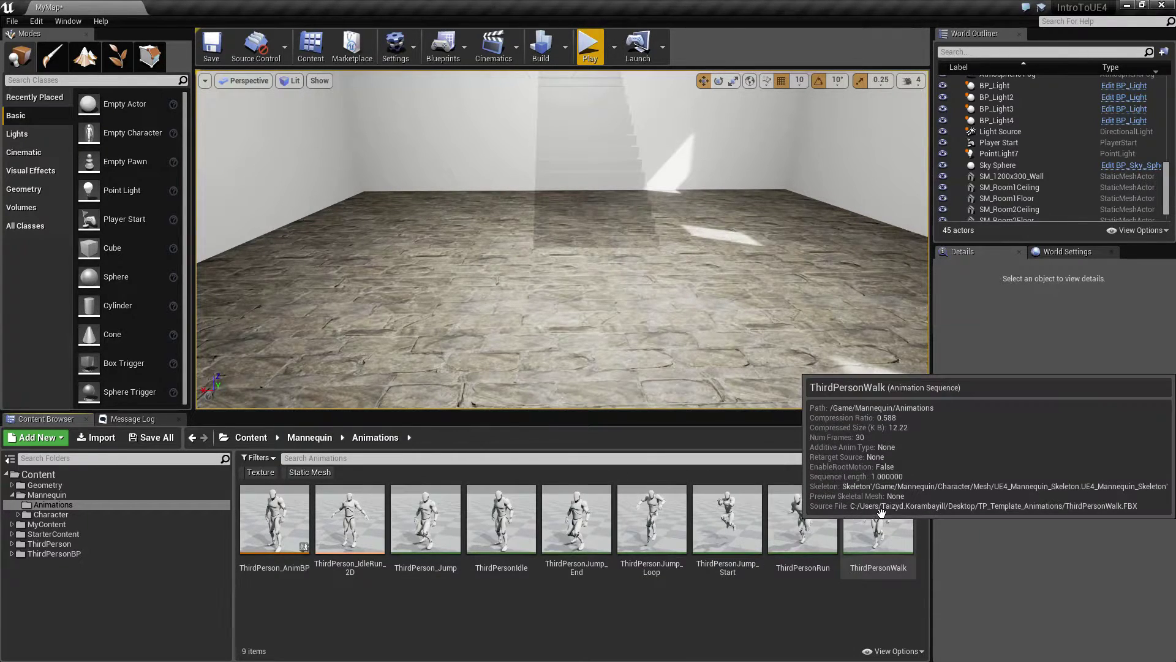
left_click(851, 503)
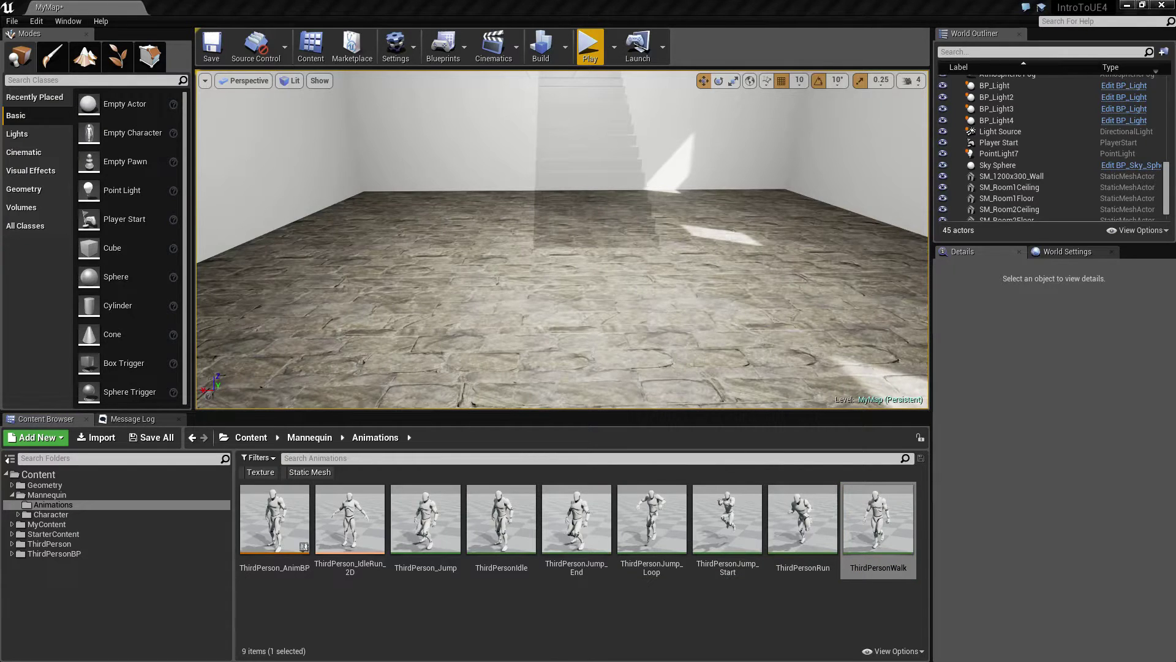
key("Return")
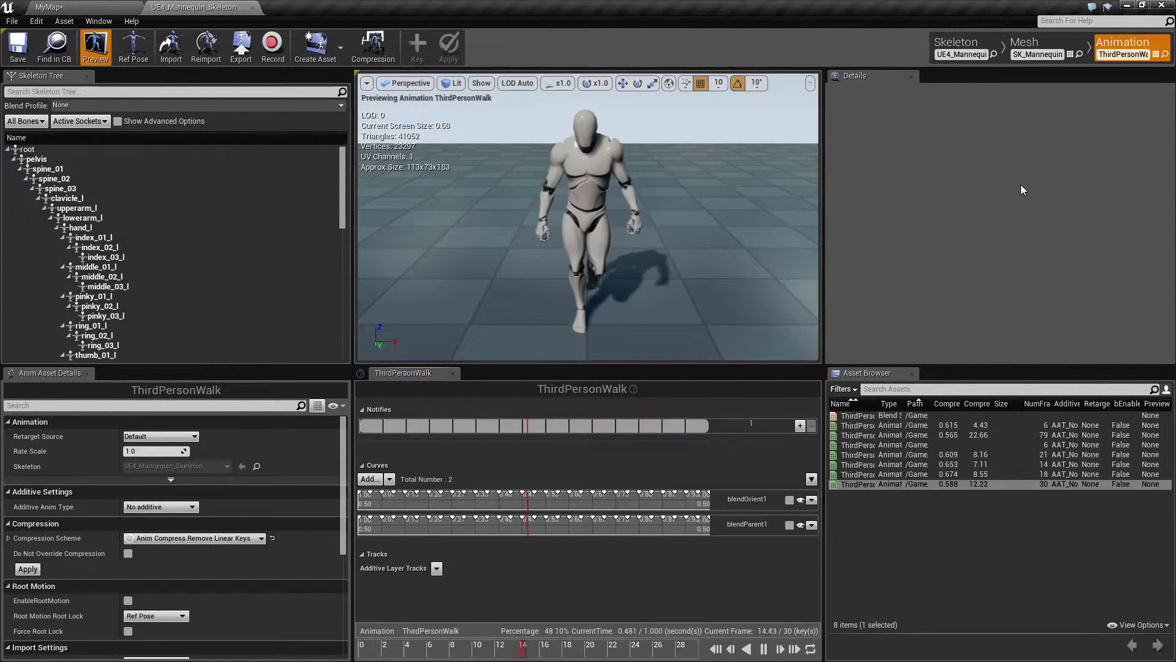
left_click(961, 38)
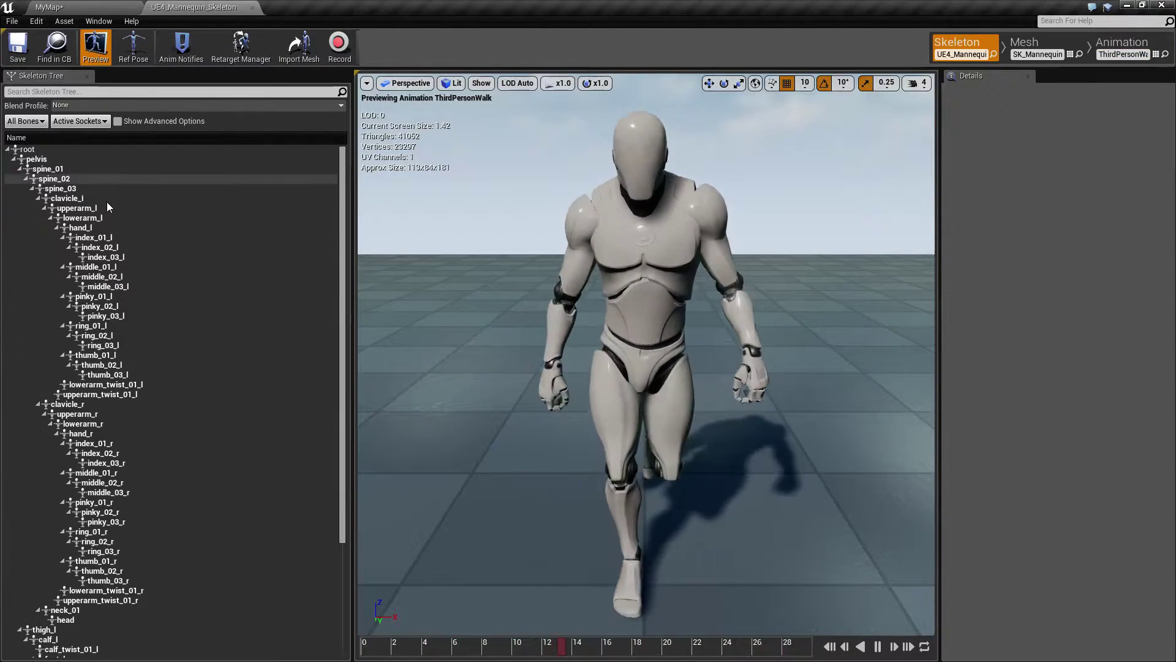
scroll(154, 441, "down", 5)
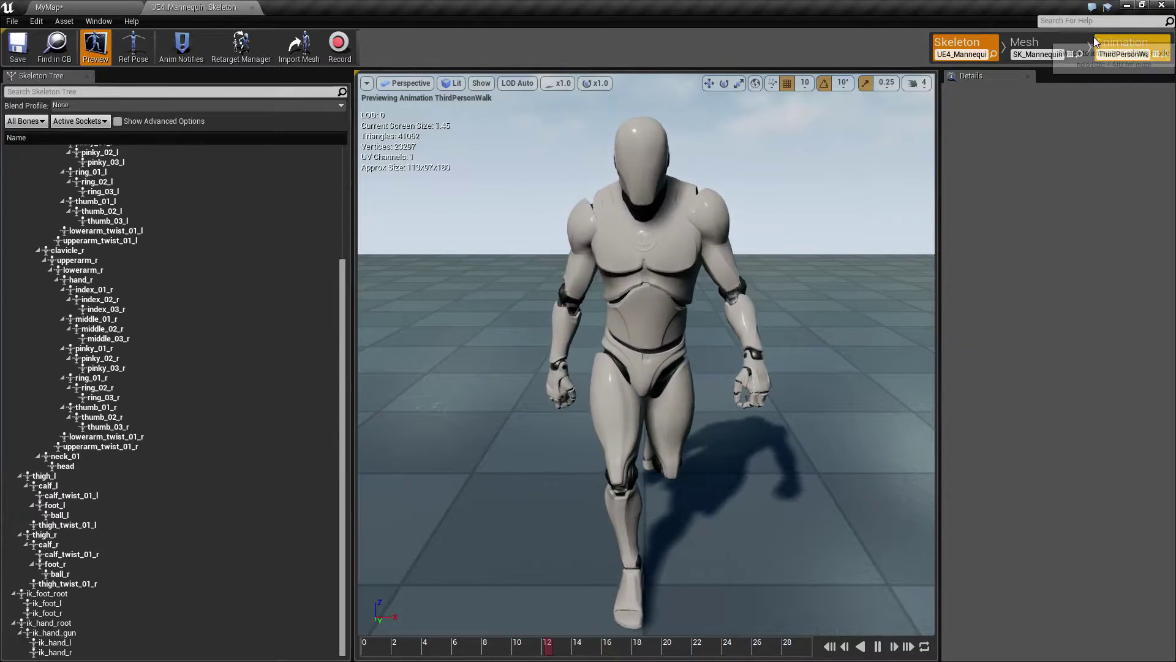
left_click(1096, 42)
left_click(1024, 42)
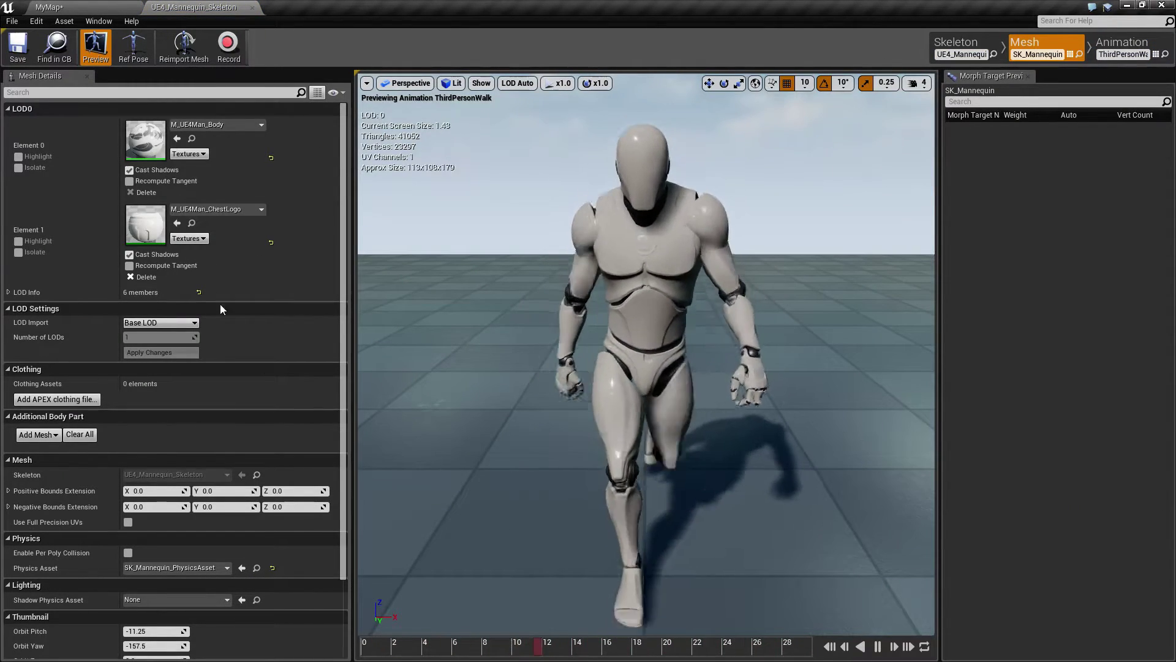
scroll(265, 378, "down", 3)
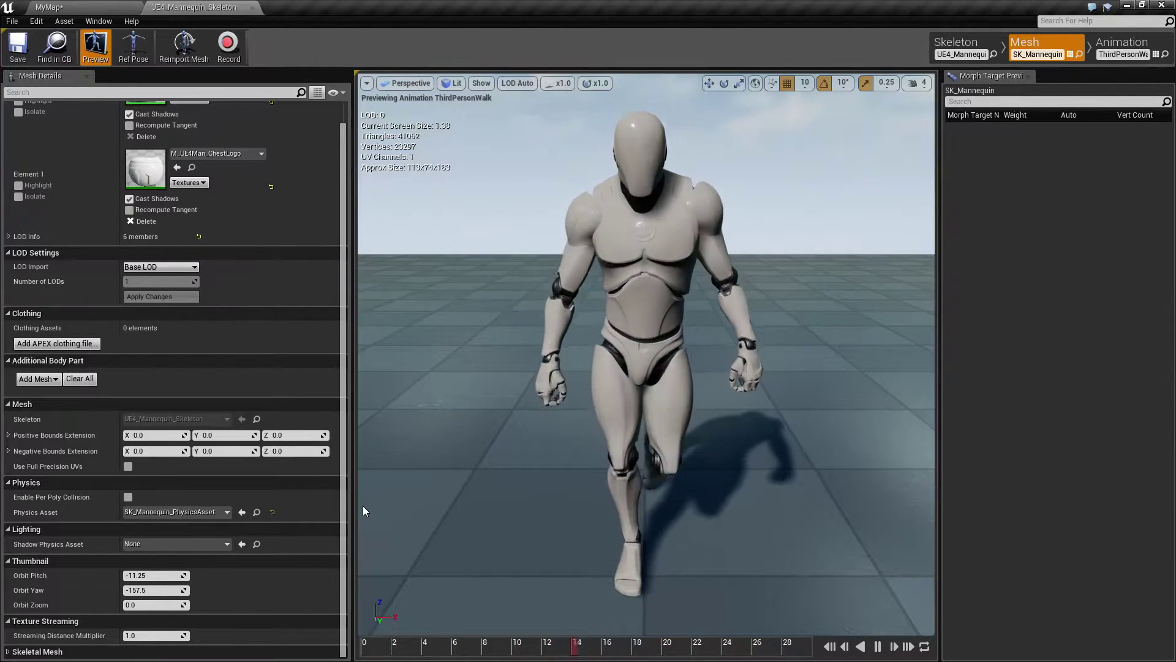
scroll(268, 377, "up", 3)
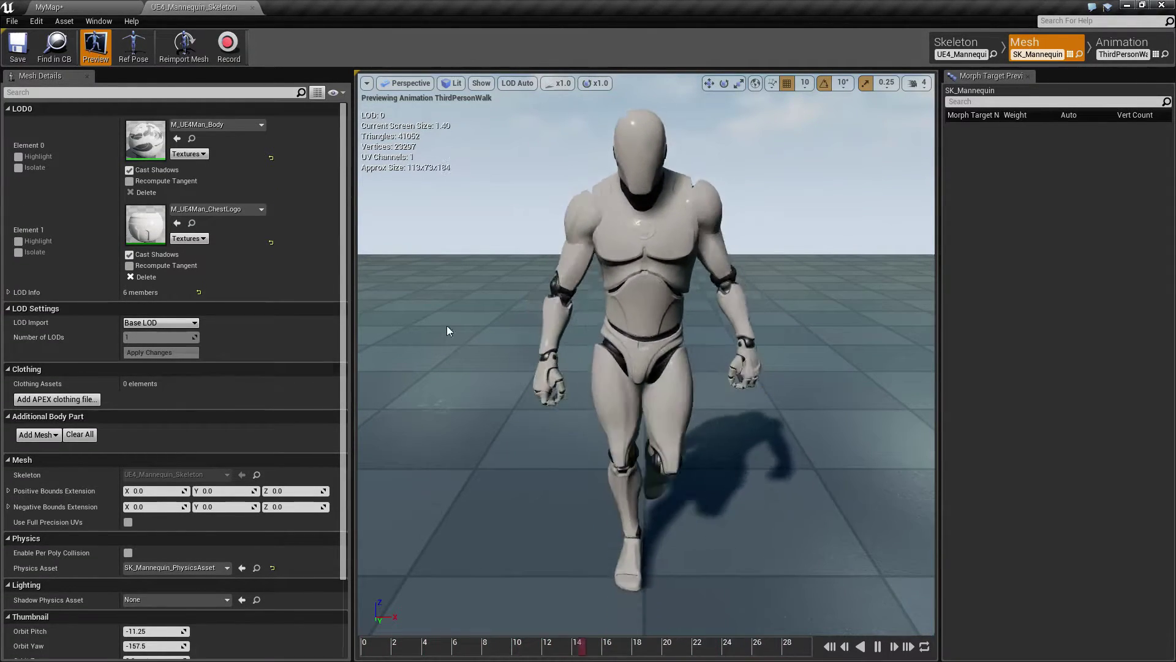
left_click(1127, 43)
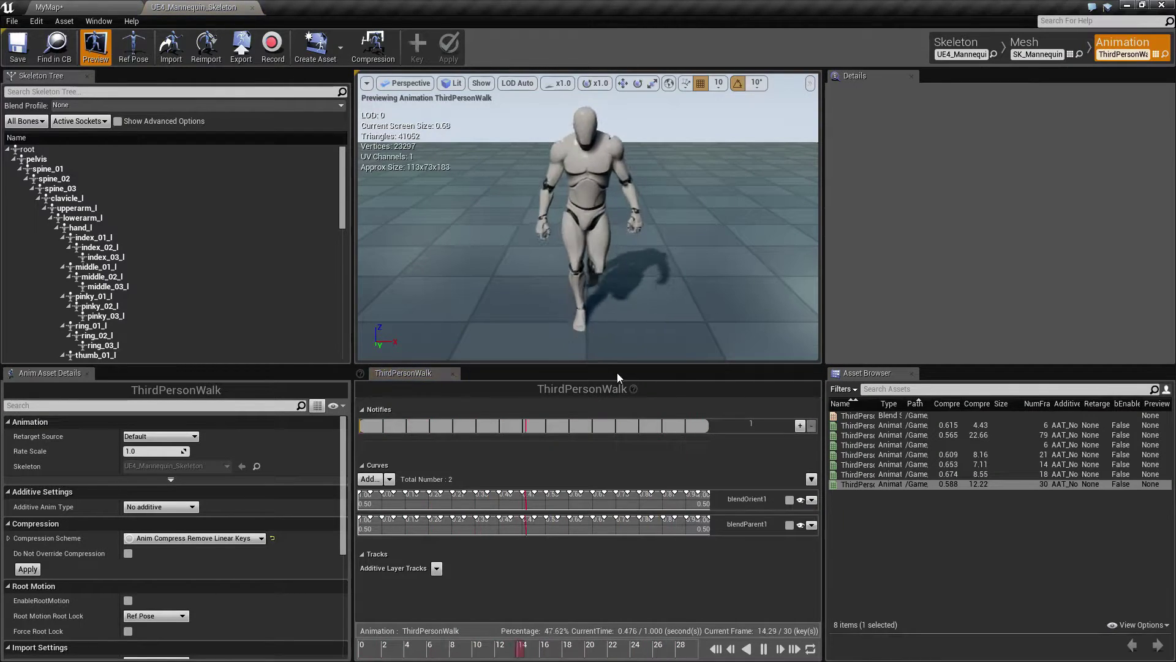
Step: Enlarge the preview, widen the Asset Browser Name column and preview ThirdPersonIdle
mouse_move(619, 364)
left_mouse_down()
mouse_move(610, 448)
mouse_move(613, 381)
left_mouse_up()
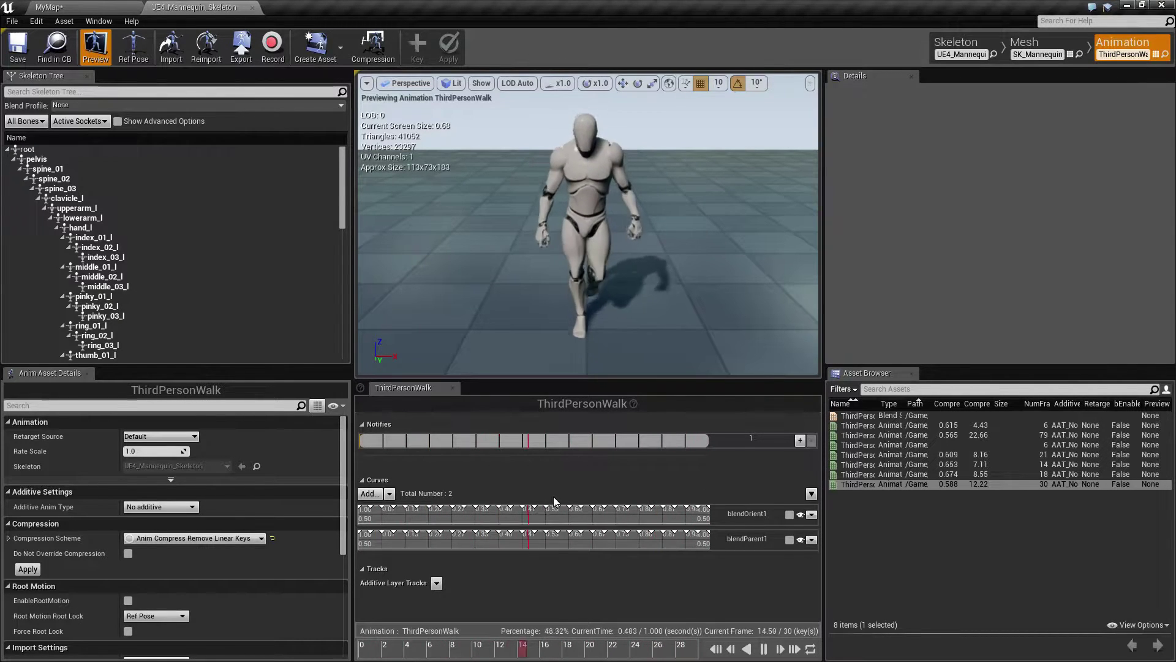
scroll(137, 225, "down", 7)
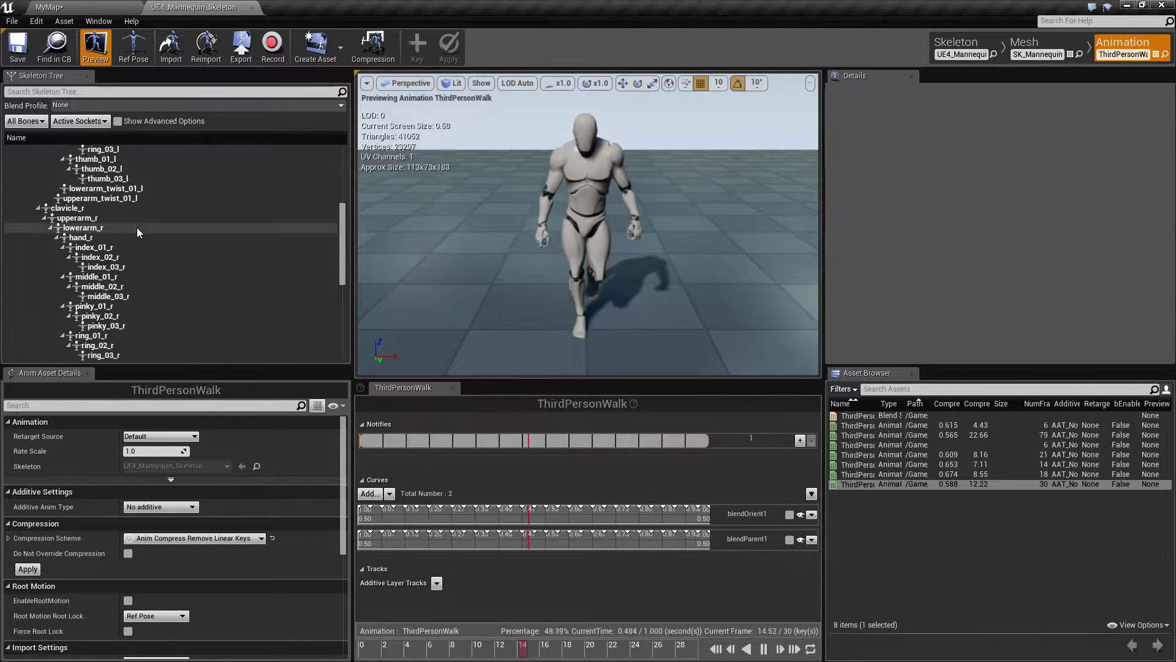
scroll(137, 227, "down", 1)
left_click_drag(878, 404, 951, 408)
left_click(873, 425)
left_click(878, 435)
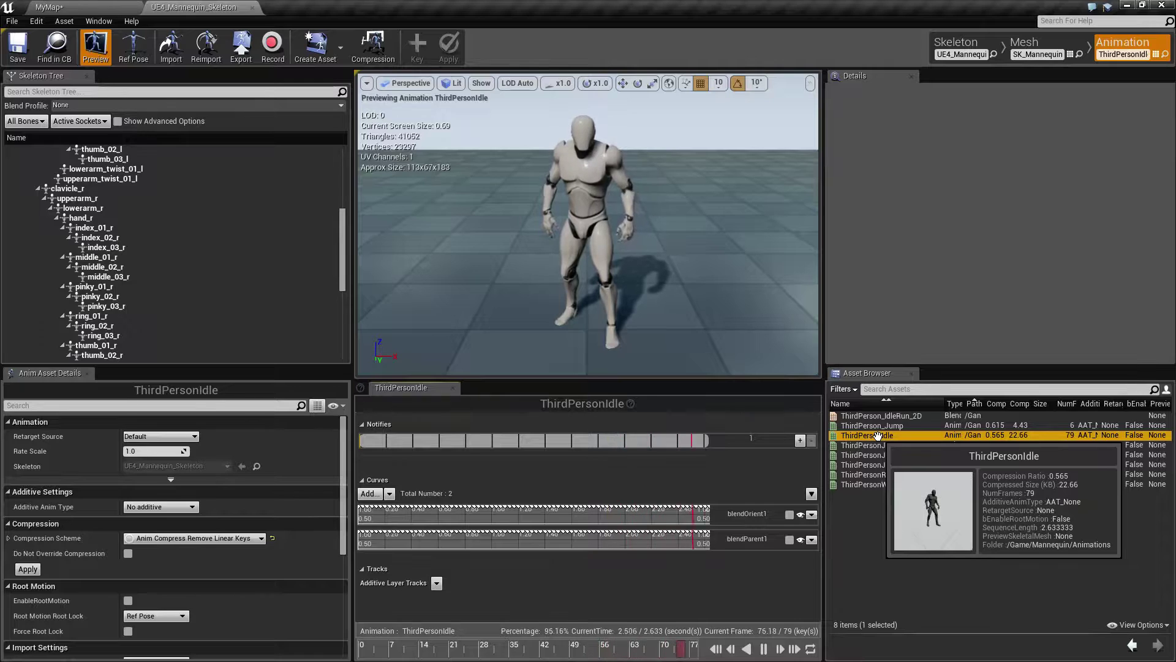
Step: Switch to skeleton editing and step through pelvis, spine_01, spine_02 and lower bones
left_click(957, 43)
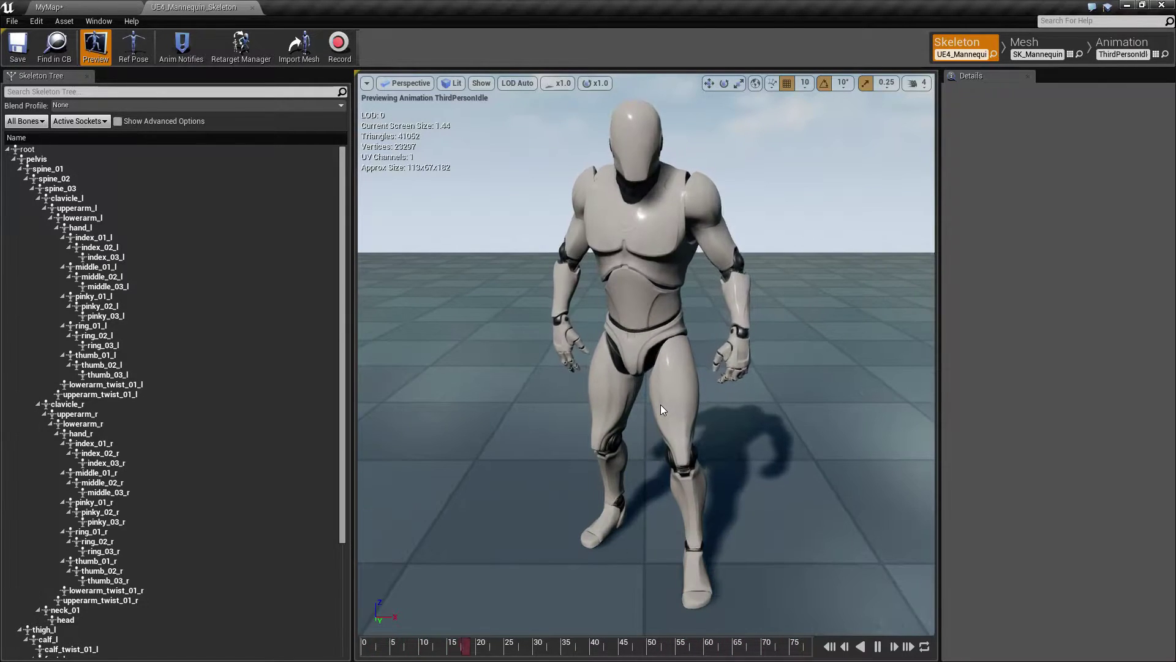
scroll(660, 405, "down", 3)
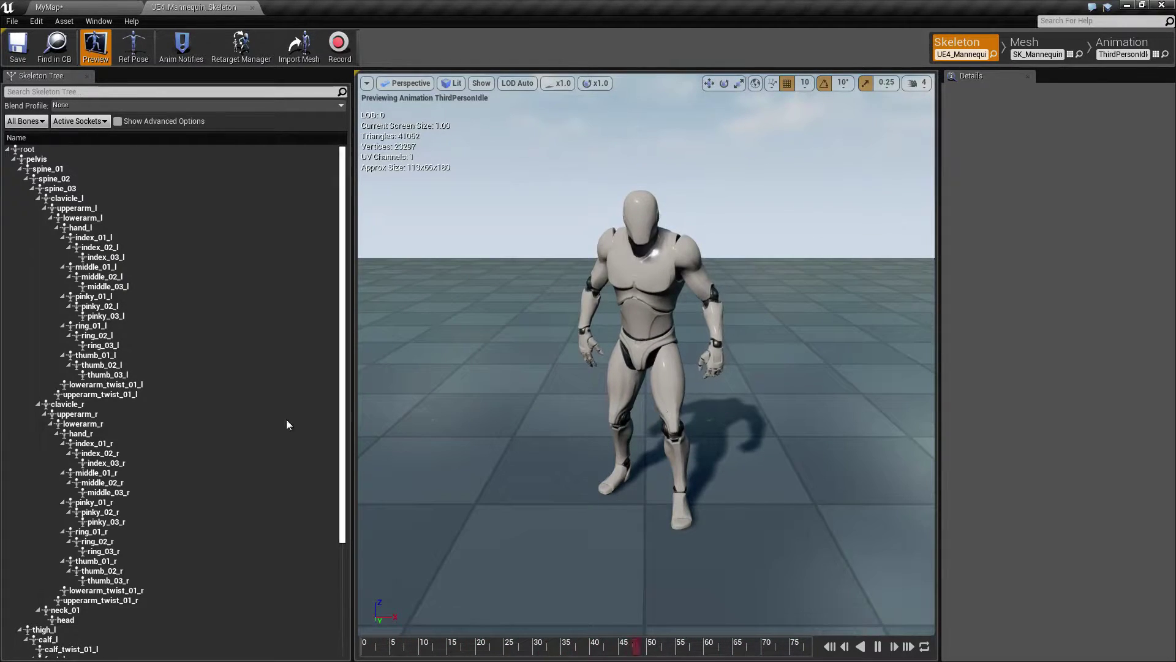
left_click(35, 160)
left_click(44, 169)
left_click(51, 178)
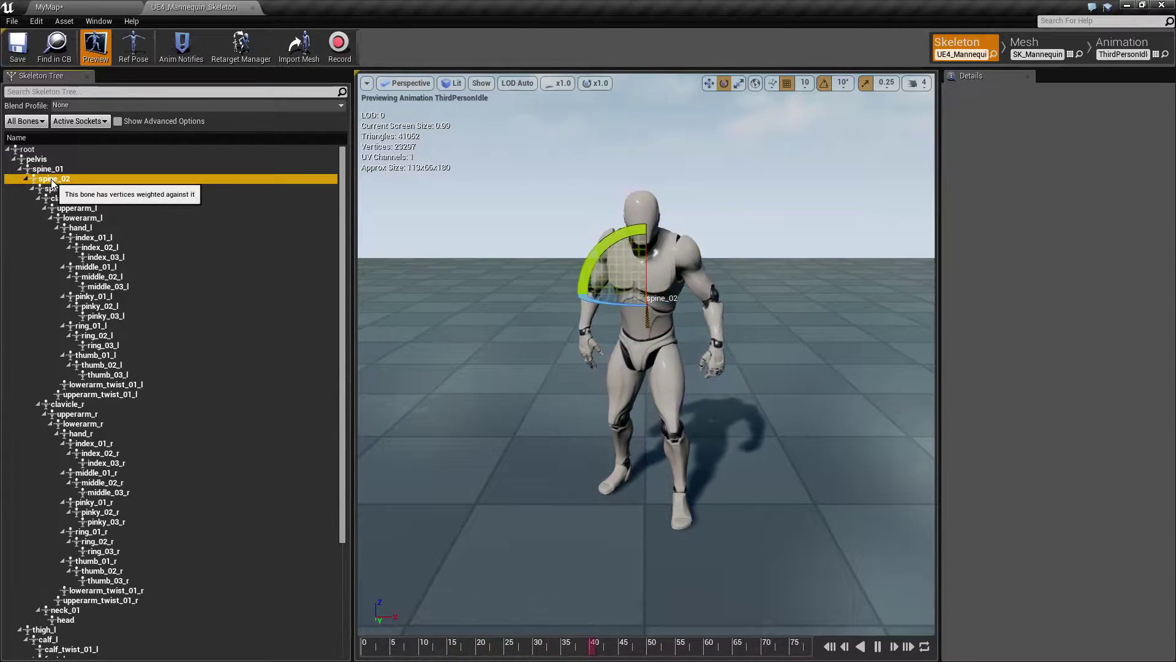
left_click(59, 189)
left_click(76, 208)
Step: Select the pinky_02_l and middle_01_r finger bones, then return to Animation mode
left_click(93, 237)
left_click(108, 306)
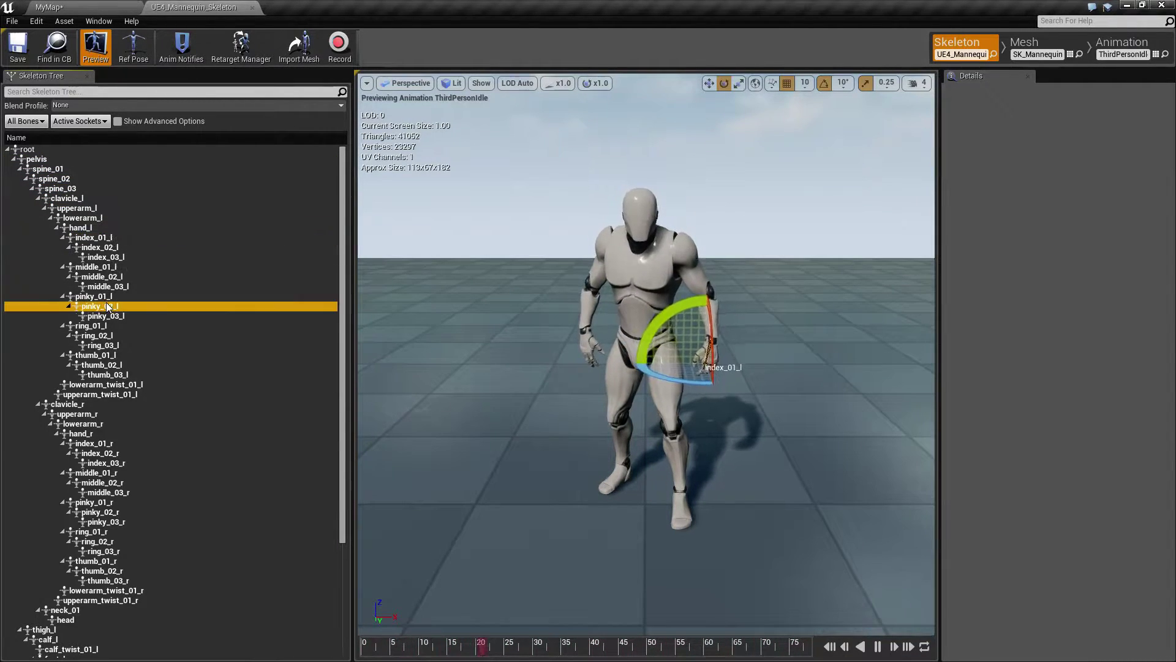
left_click(98, 472)
scroll(101, 471, "down", 5)
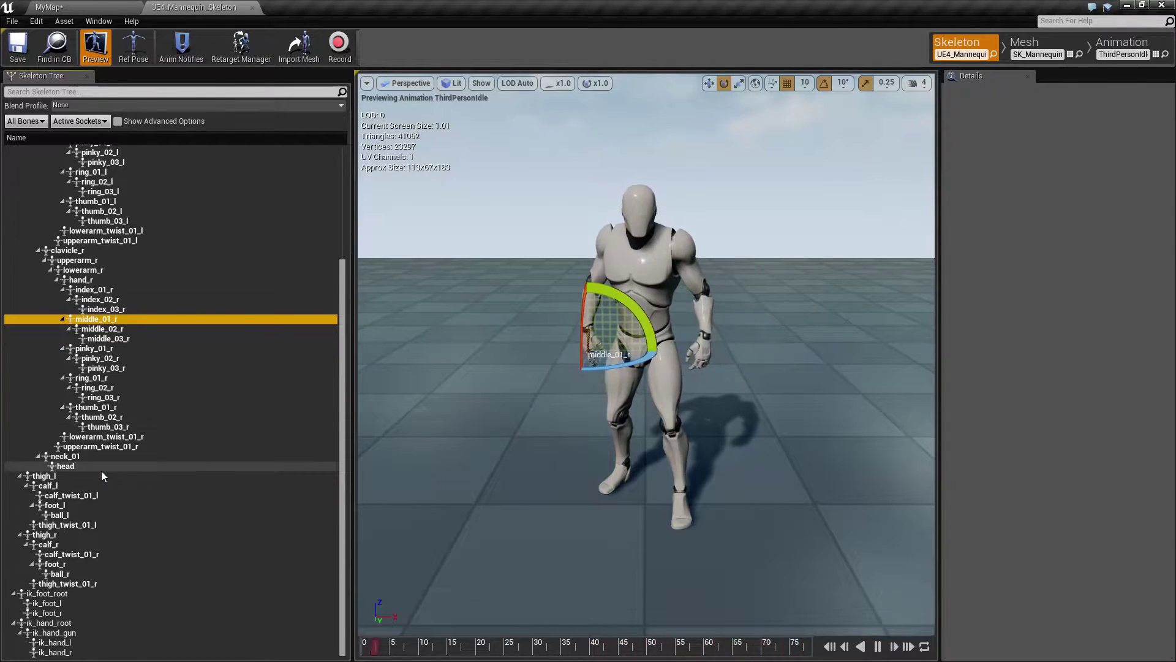
scroll(101, 470, "up", 5)
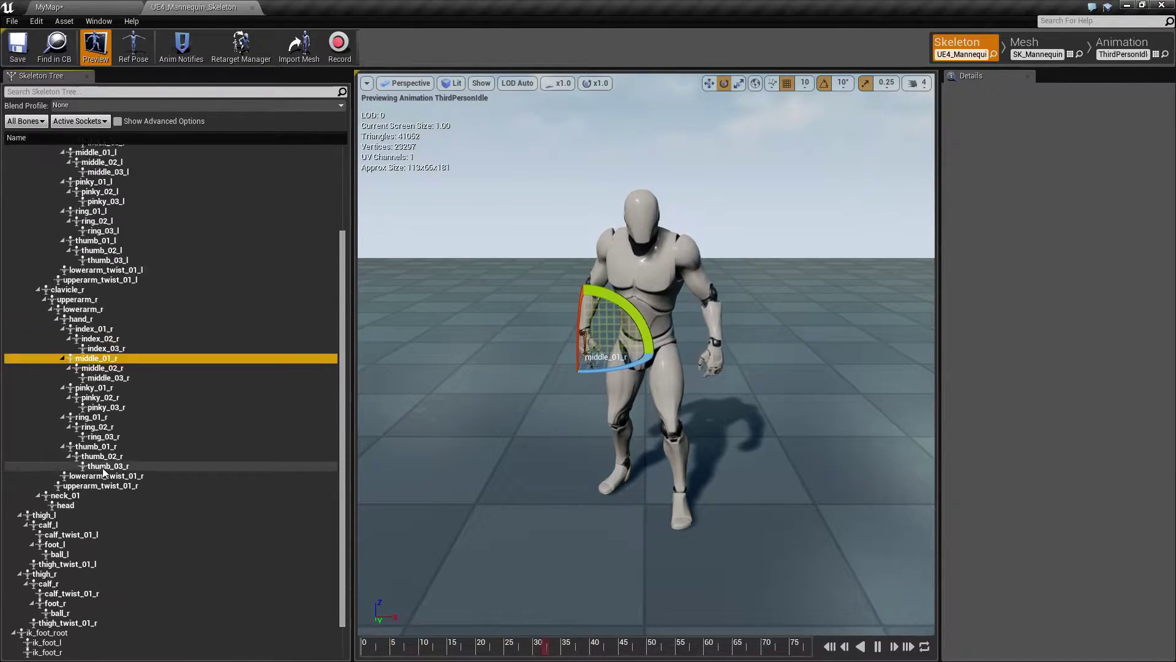
left_click(1113, 43)
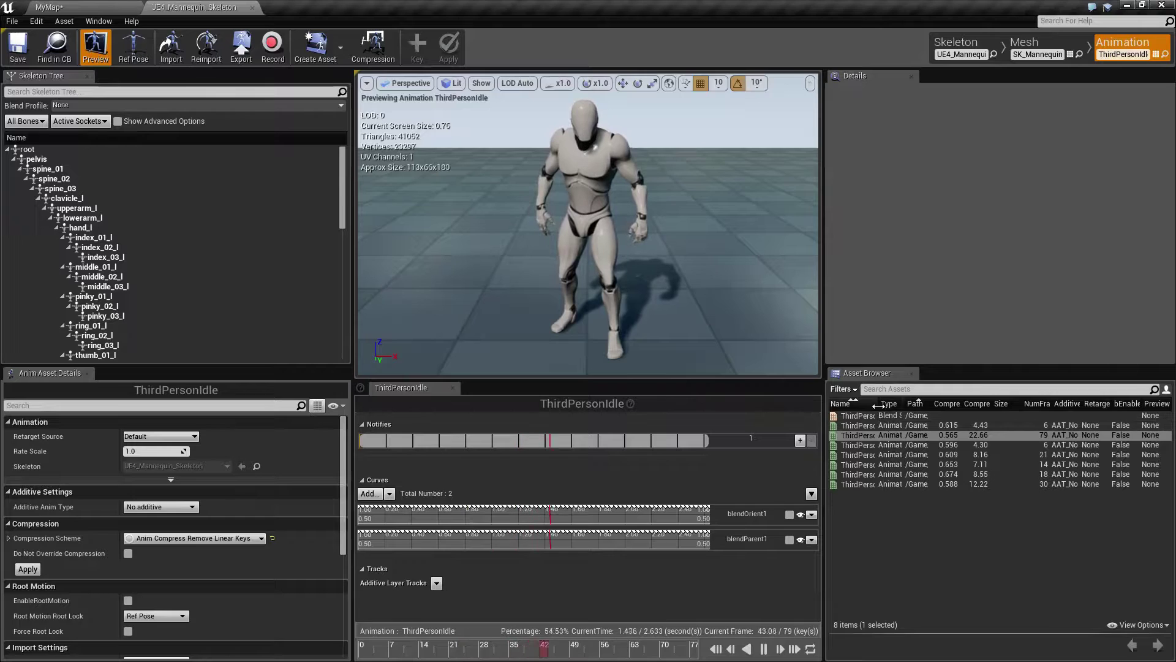
Step: Widen the asset list and preview ThirdPersonIdle, ThirdPersonWalk, ThirdPersonRun and ThirdPersonJump_Start
left_click_drag(879, 404, 938, 404)
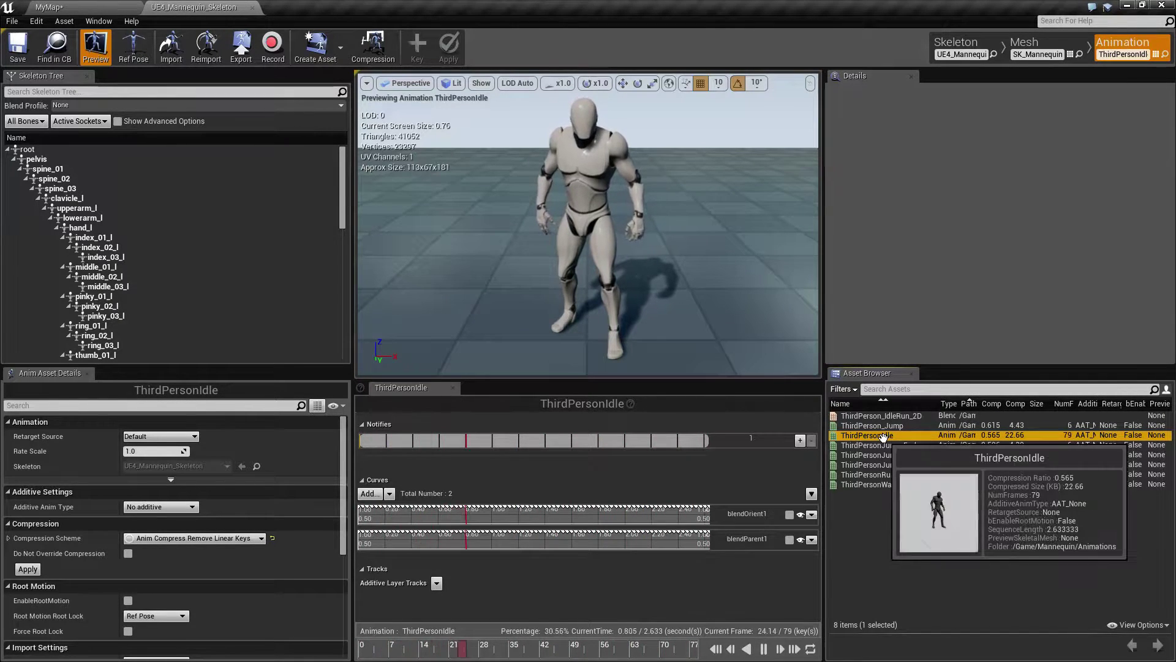
left_click(883, 435)
key("Return")
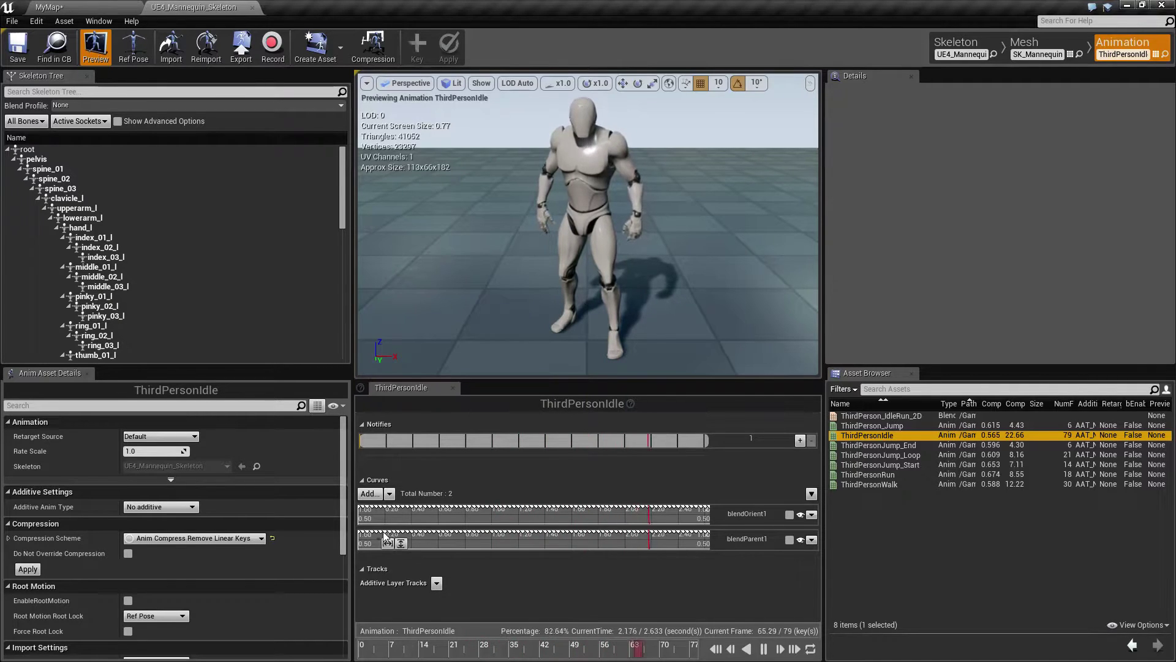
left_click(882, 484)
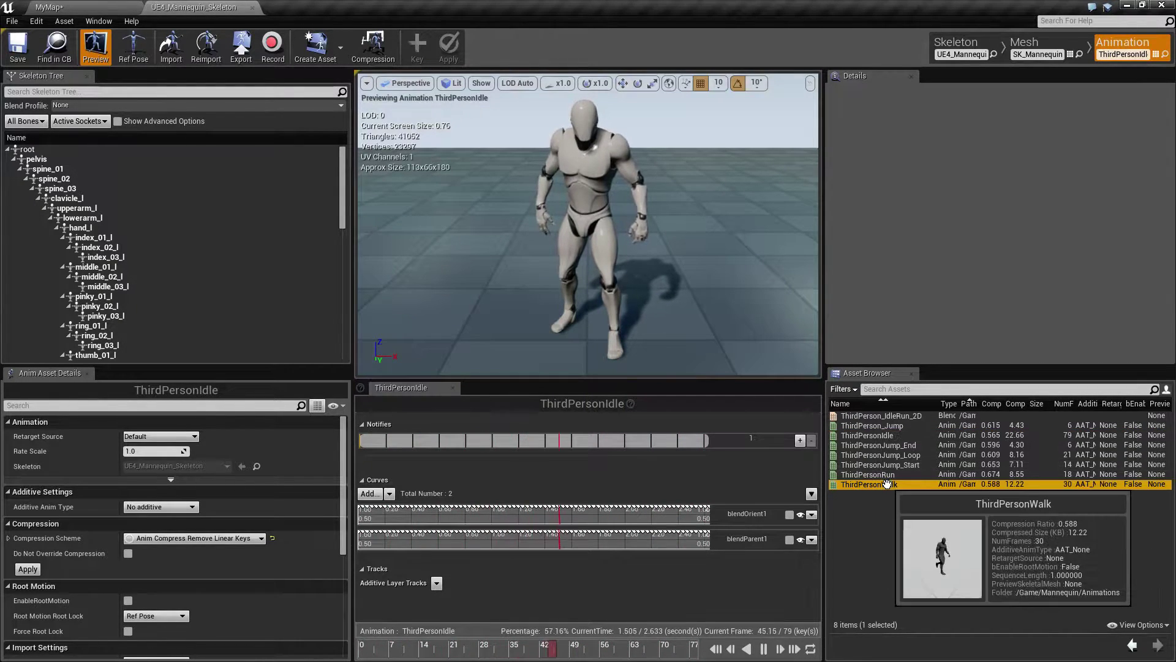
left_click(887, 475)
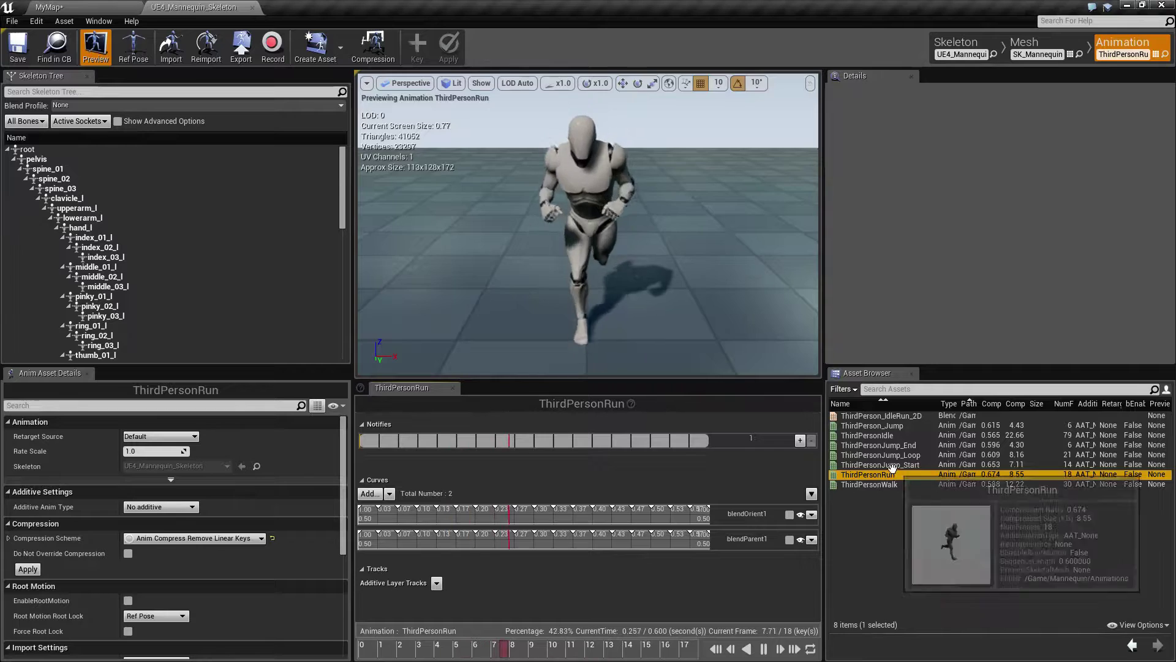
left_click(890, 465)
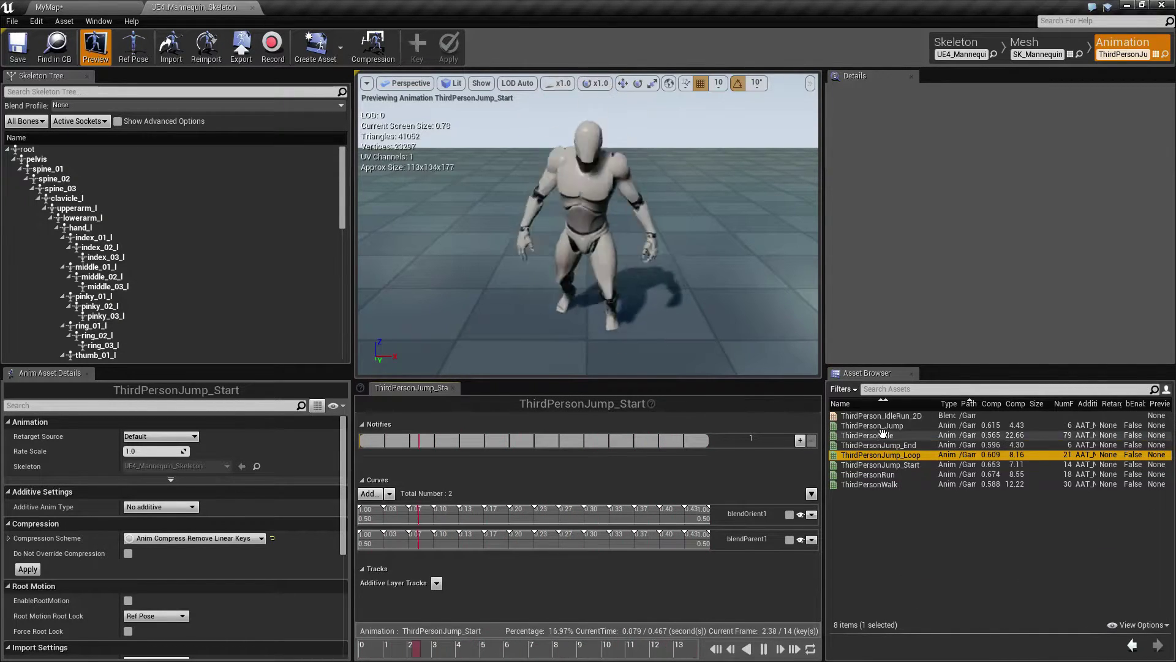
left_click(882, 435)
Step: Preview the jump animations (ThirdPerson_Jump, Jump_Start, Jump_Loop, Jump_End) repeatedly, ending on ThirdPersonIdle
left_click(881, 425)
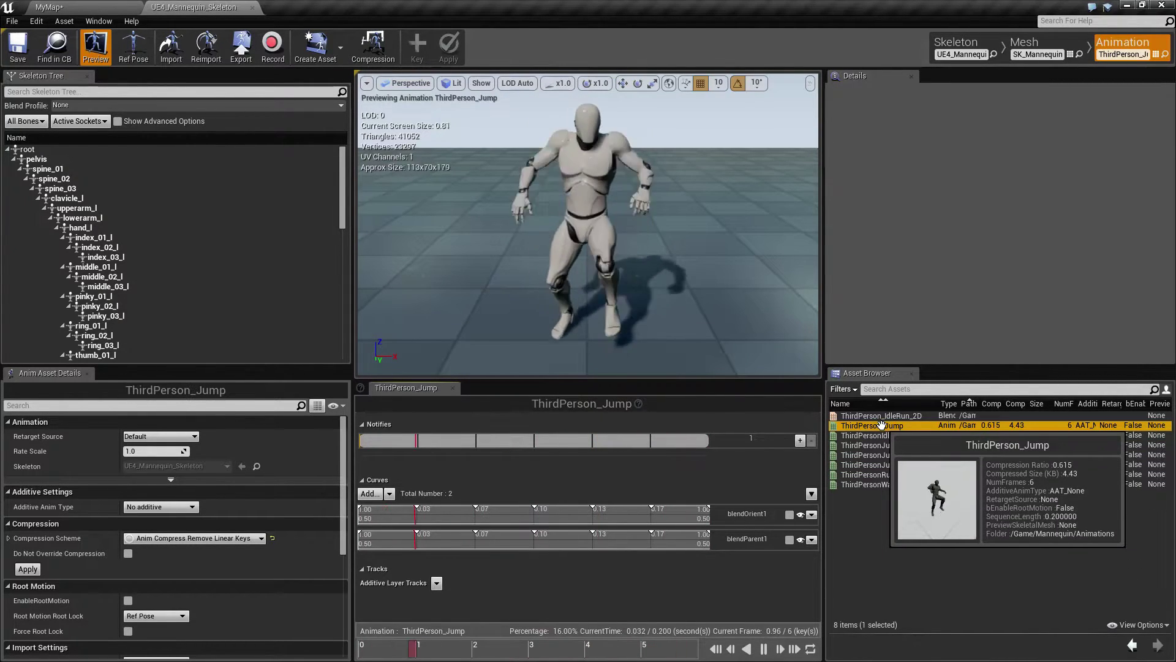
left_click(901, 455)
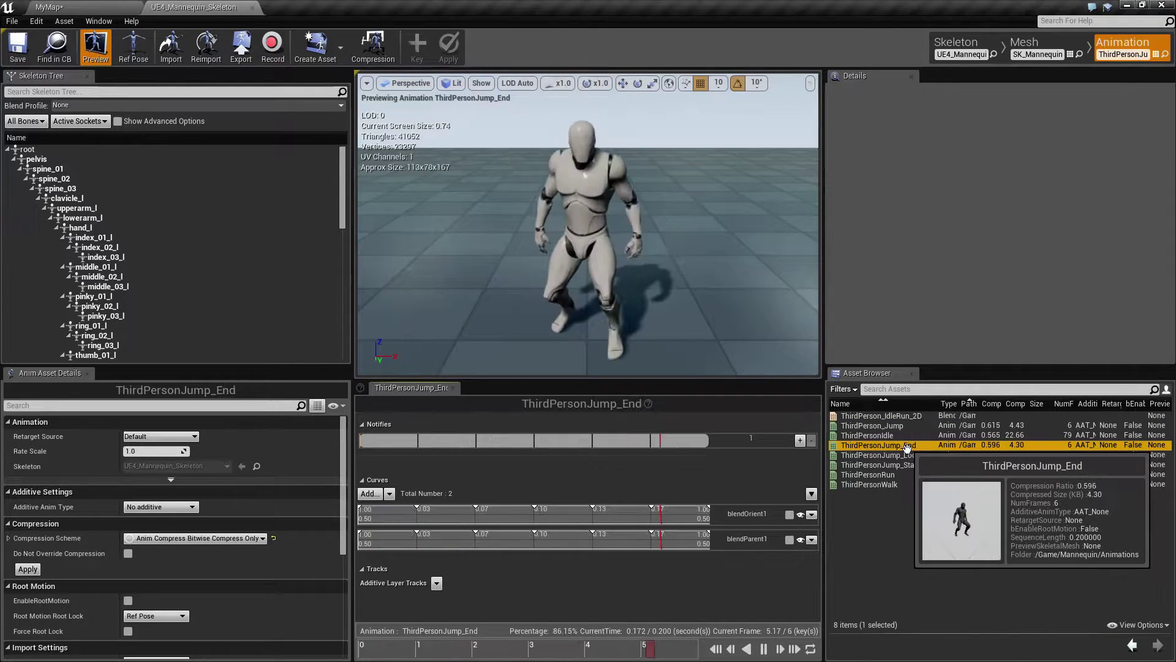
left_click(906, 446)
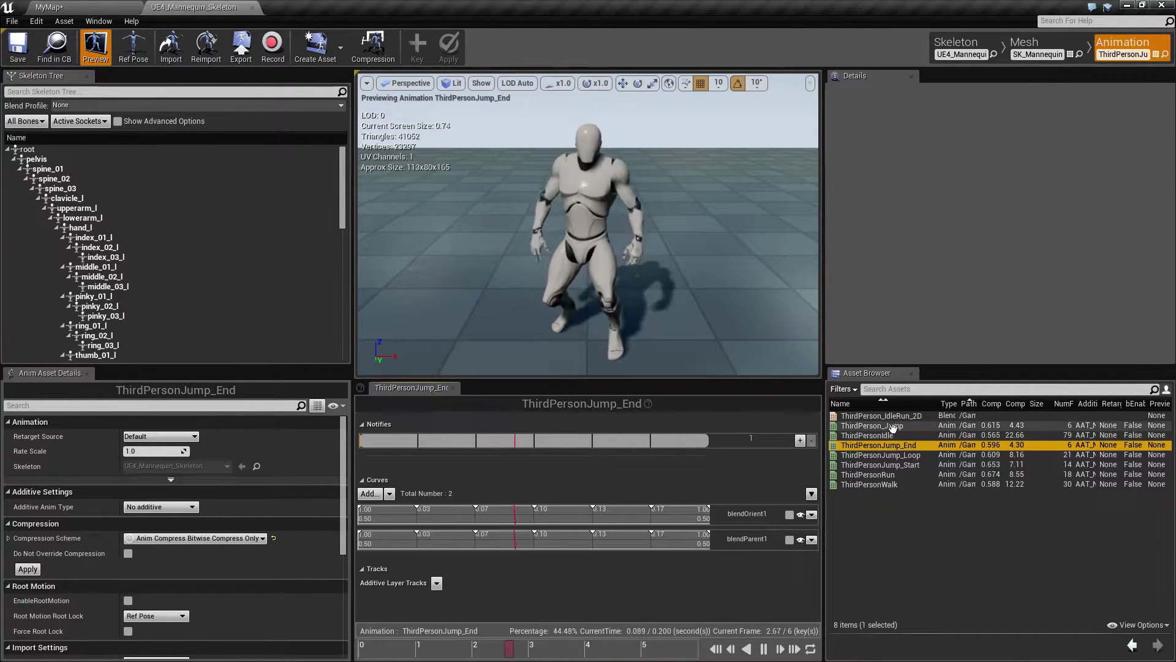
left_click(888, 465)
left_click(907, 455)
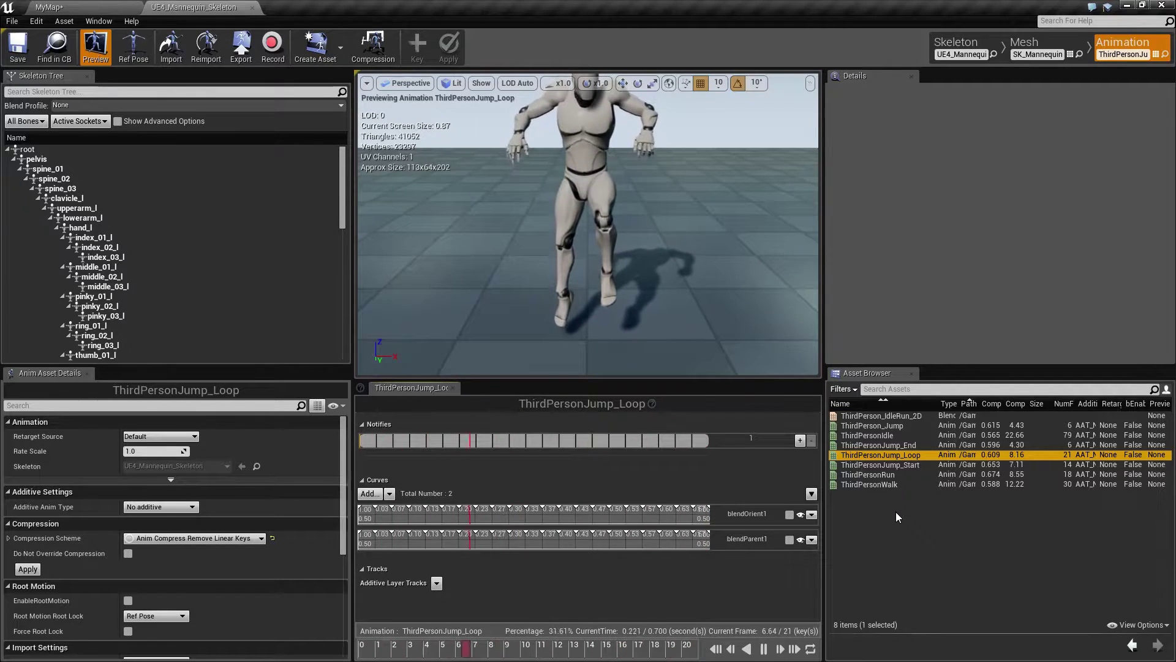
left_click(905, 466)
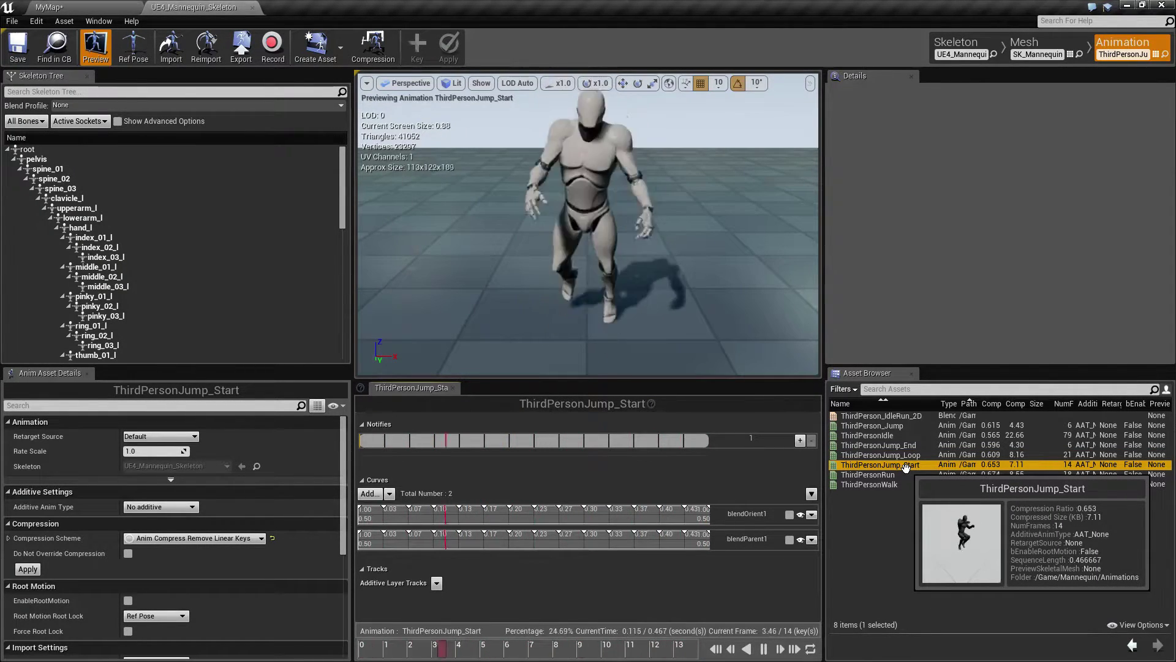
left_click(907, 454)
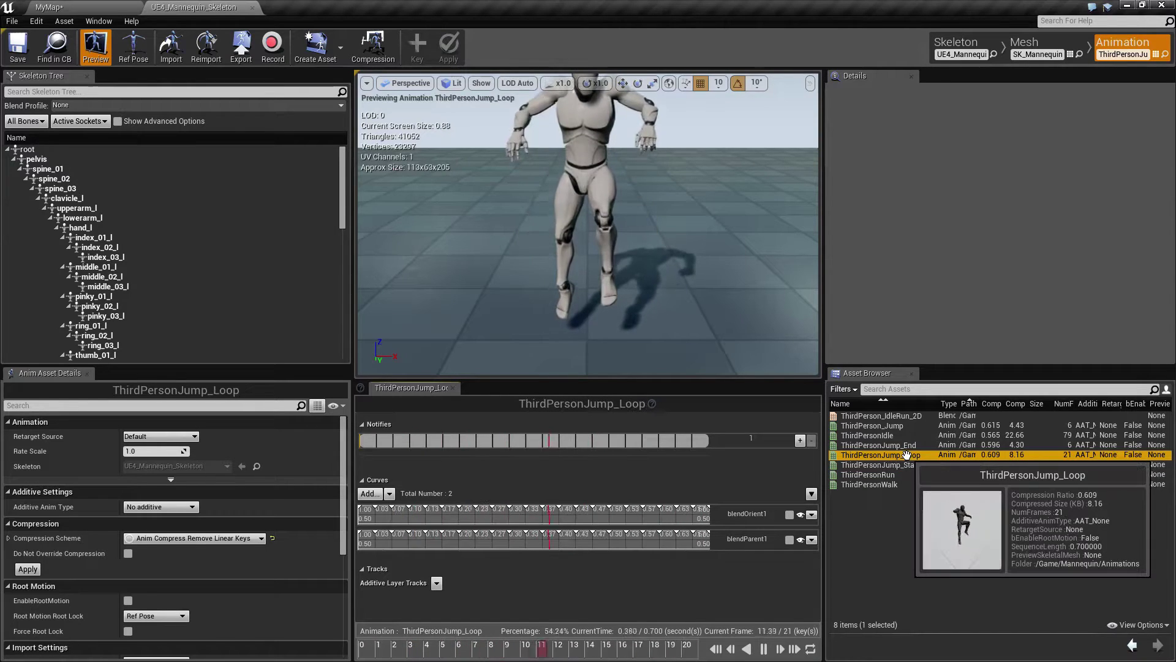
left_click(898, 445)
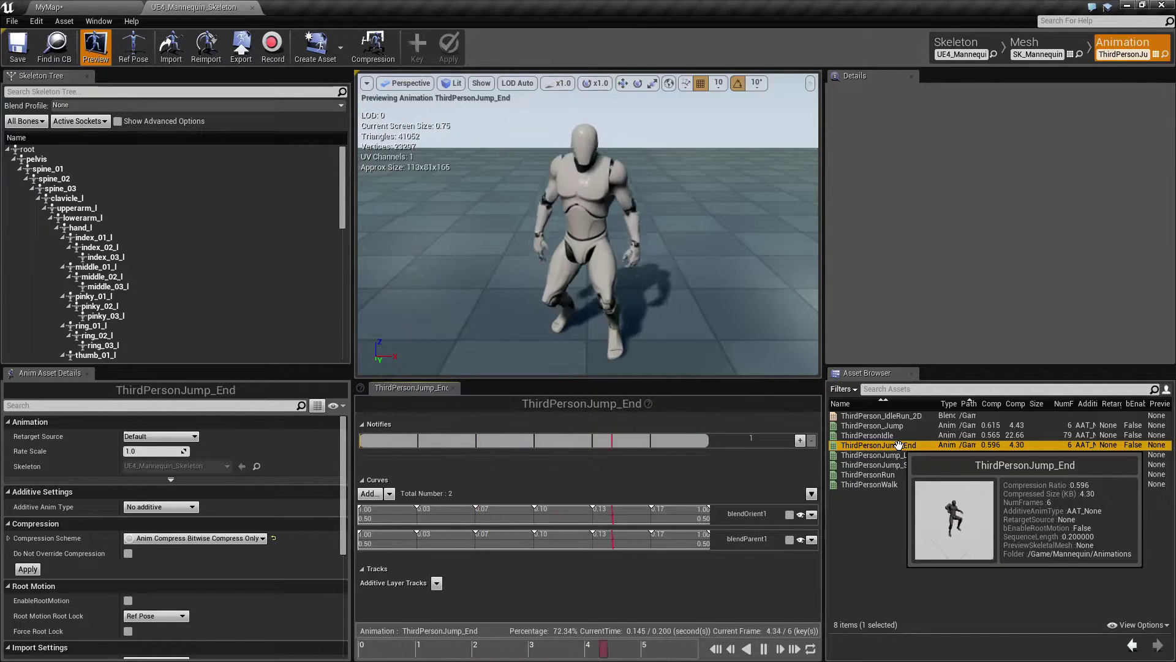
left_click(898, 426)
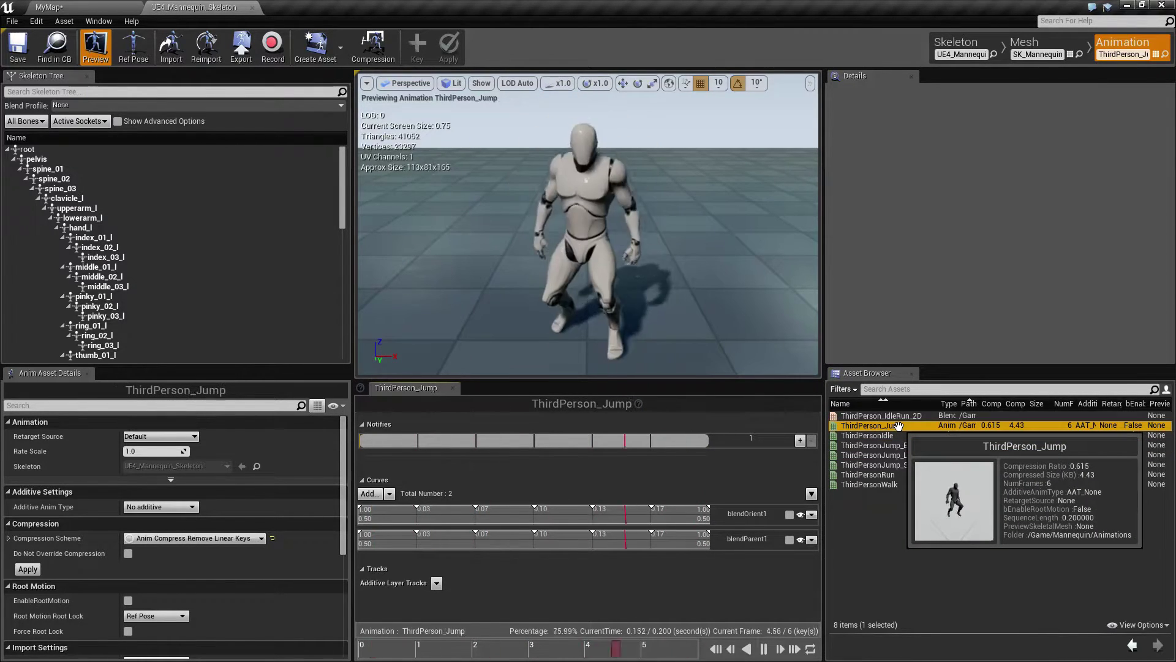
left_click(898, 445)
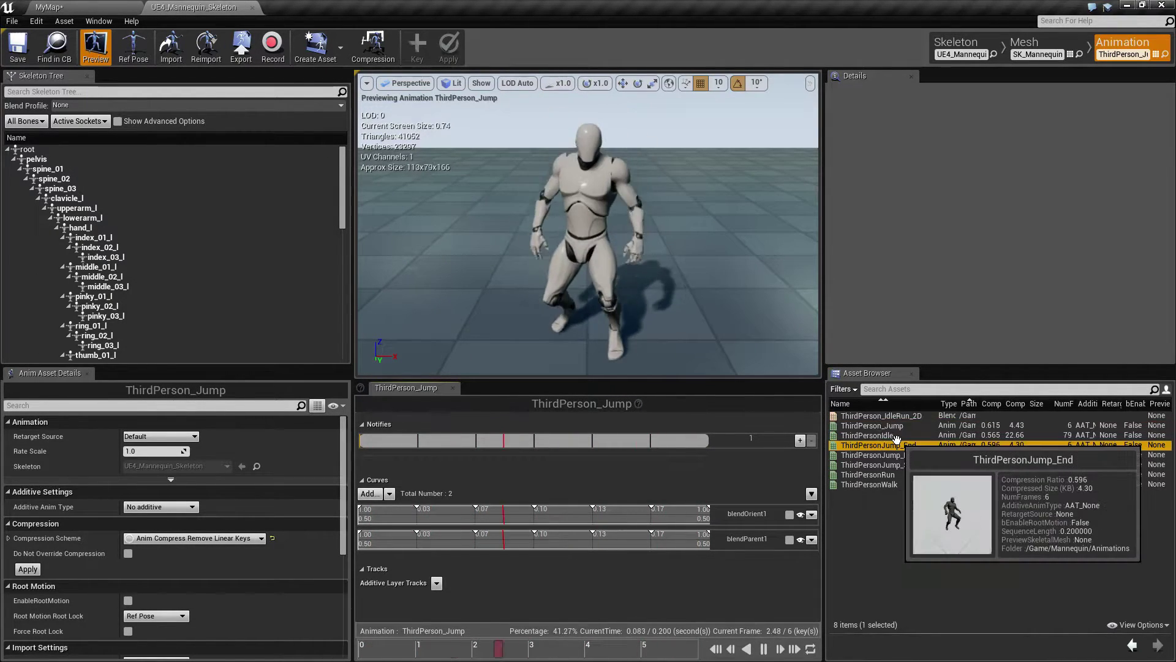
left_click(893, 433)
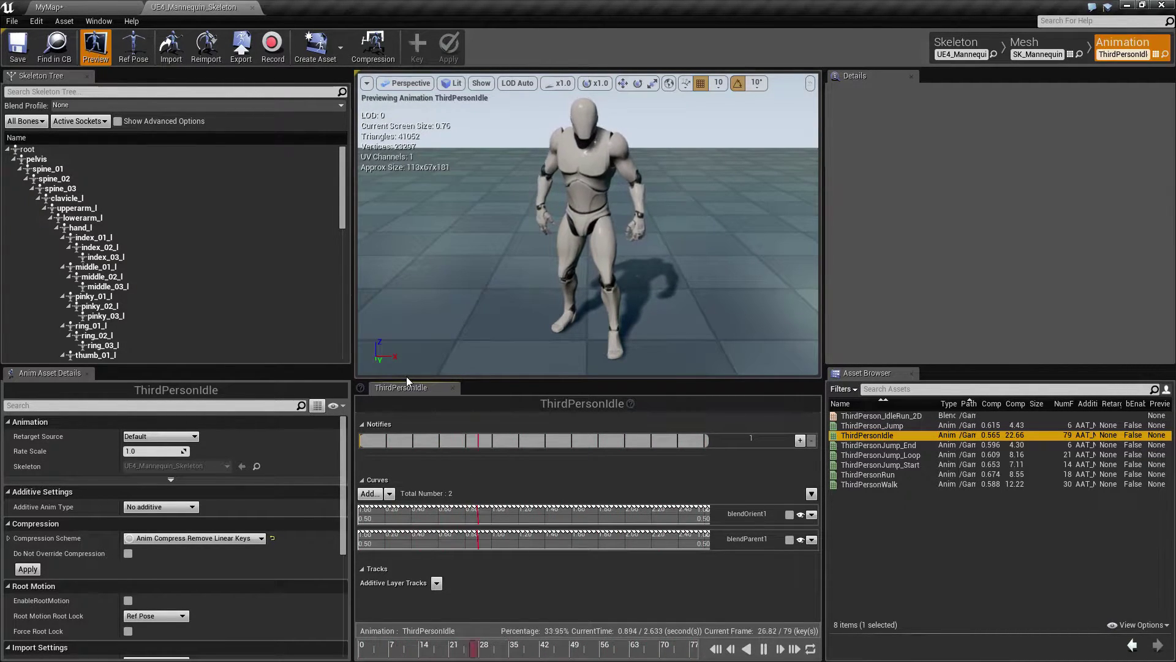
Step: Return to the MyMap level and open the ThirdPerson_AnimBP animation blueprint
left_click(102, 6)
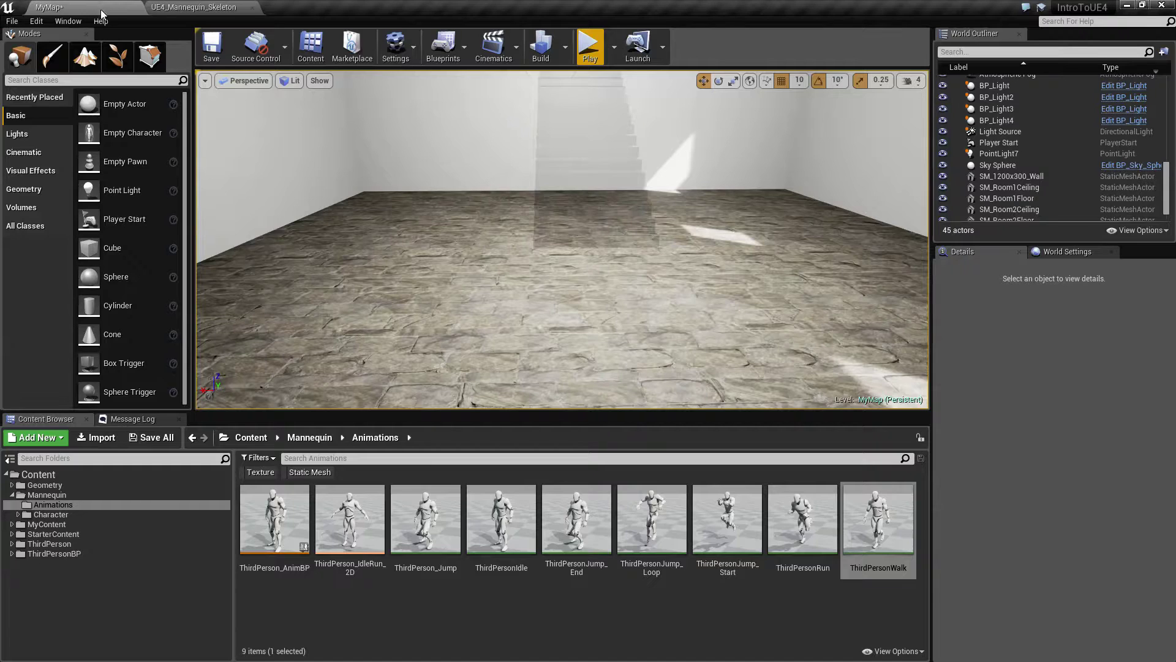
left_click(359, 529)
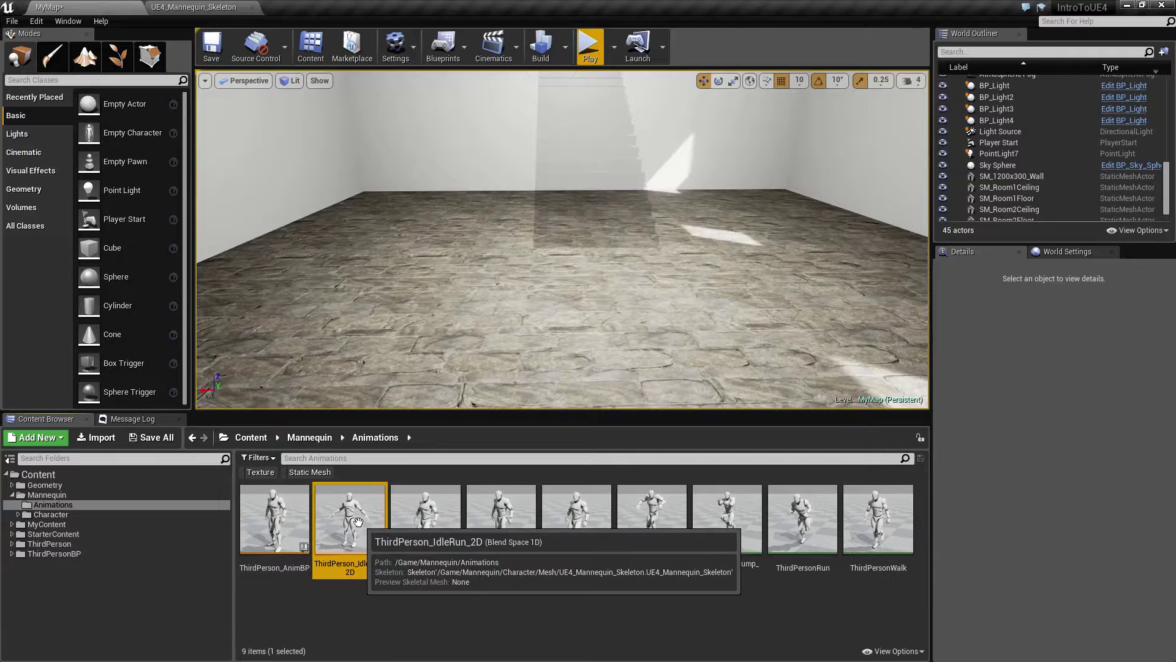
left_click(291, 524)
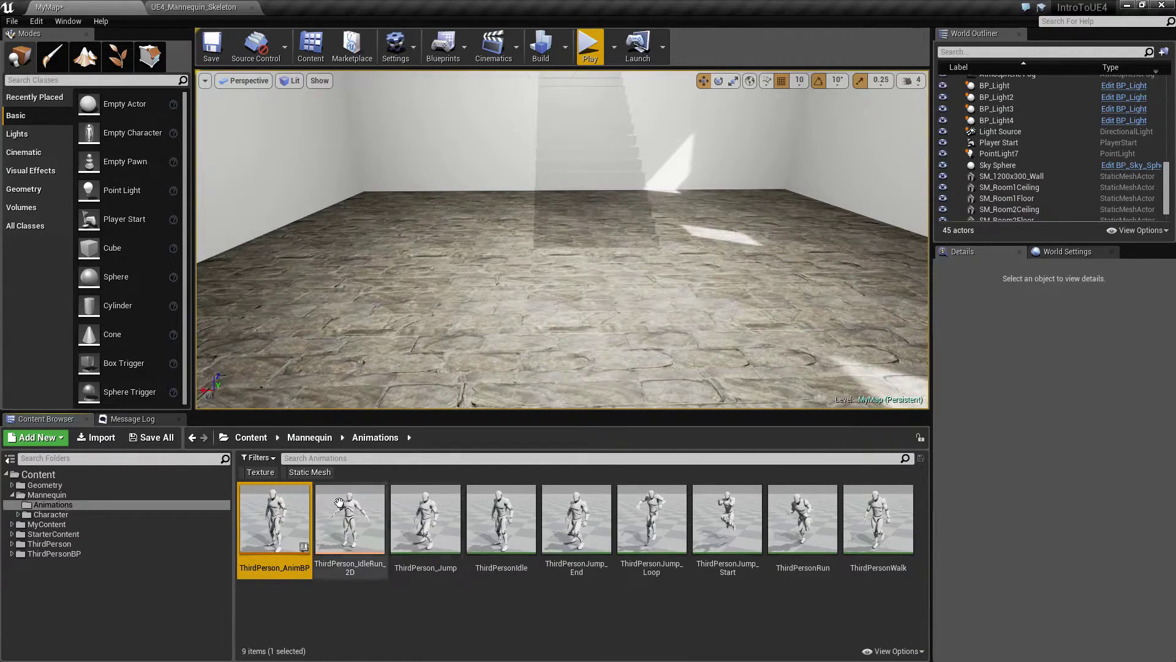
double_click(278, 521)
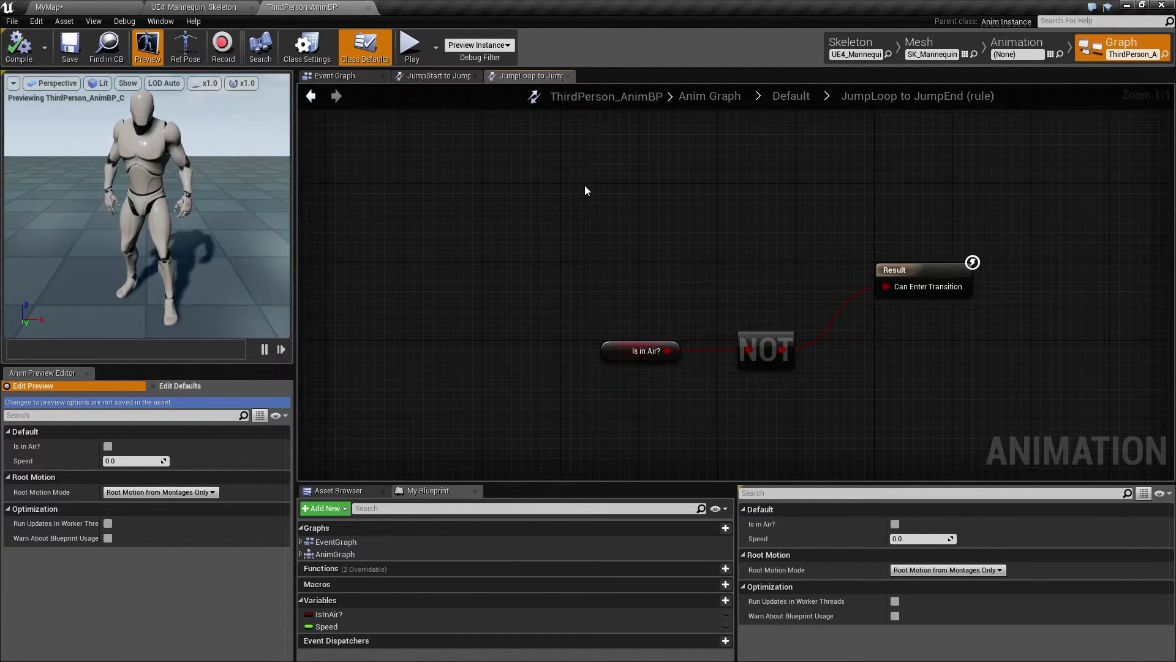
Step: In the animation blueprint's Event Graph, inspect the PawnOwner validity comment group
left_click(355, 76)
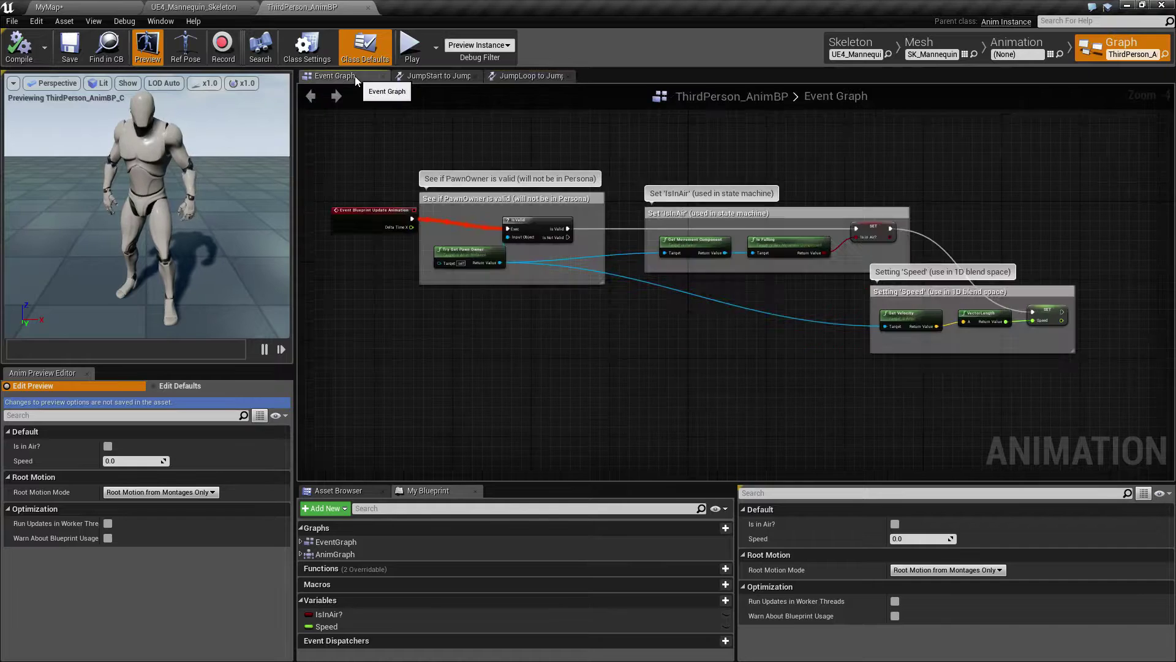
scroll(652, 359, "down", 1)
scroll(654, 359, "up", 1)
right_click_drag(655, 356, 752, 381)
scroll(689, 374, "up", 2)
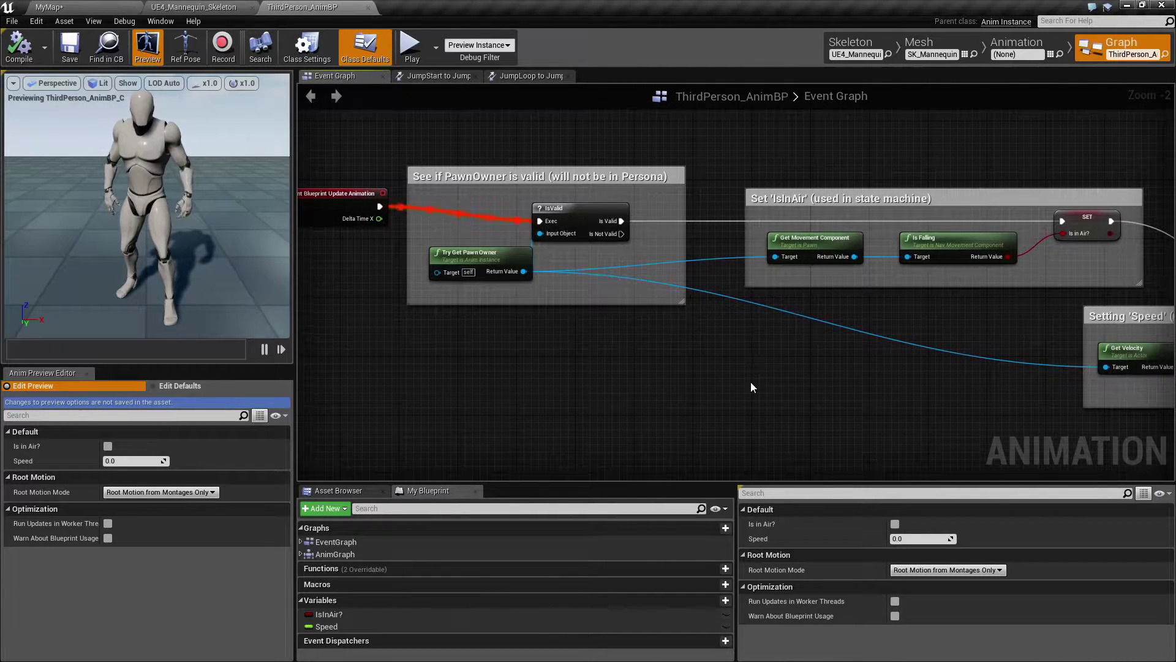
right_click_drag(693, 358, 702, 377)
left_click_drag(472, 179, 587, 335)
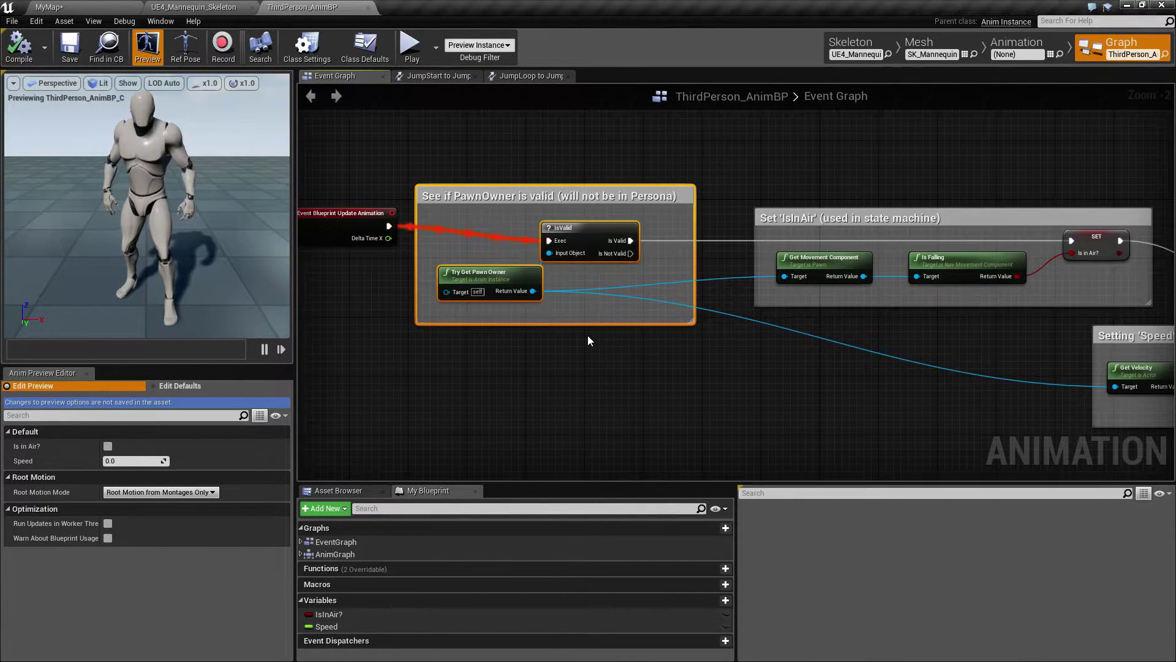
left_click(586, 343)
Step: Inspect the IsInAir and Setting 'Speed' logic, then open AnimGraph's Default state machine
right_click_drag(715, 400, 629, 397)
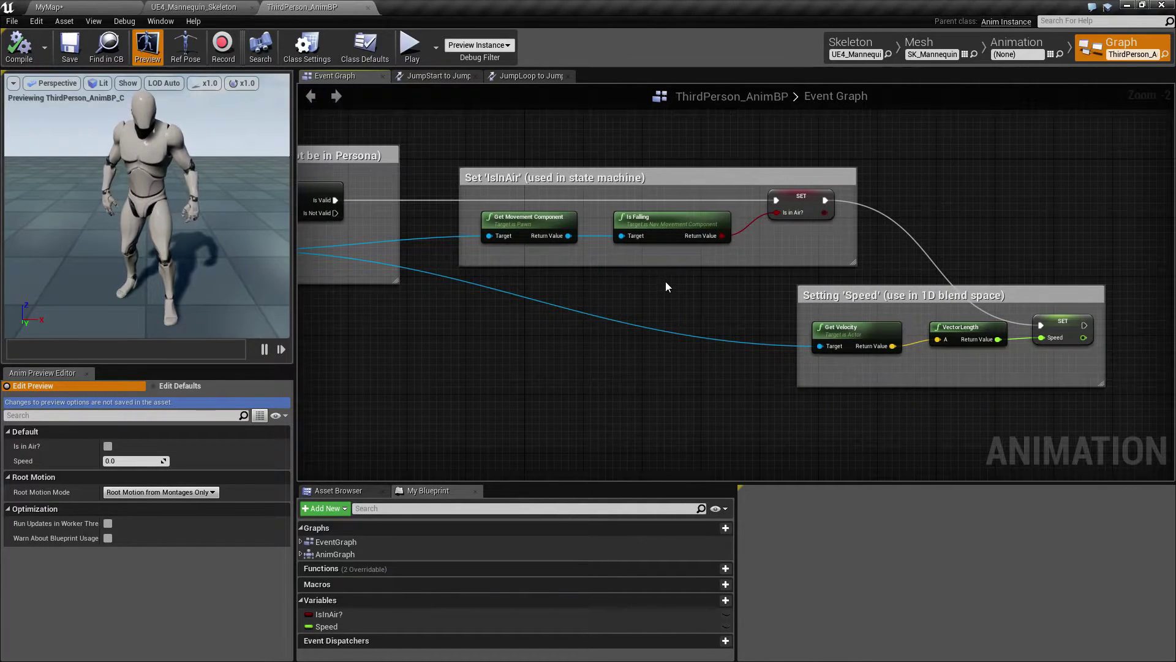
right_click_drag(678, 295, 609, 296)
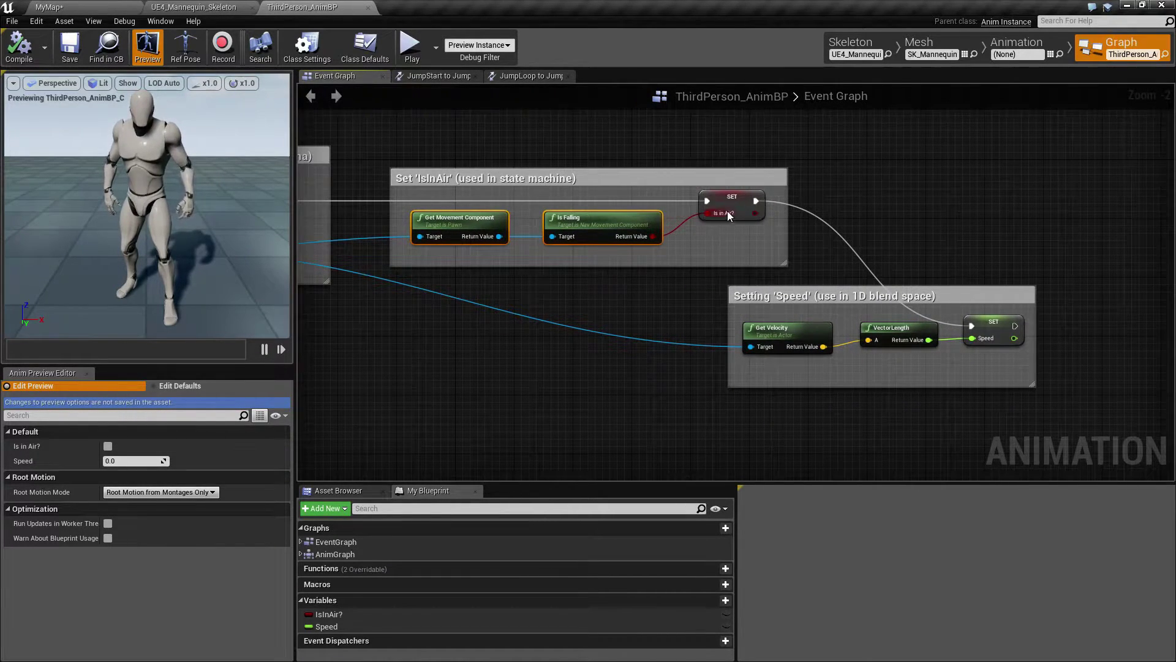
right_click_drag(691, 317, 566, 281)
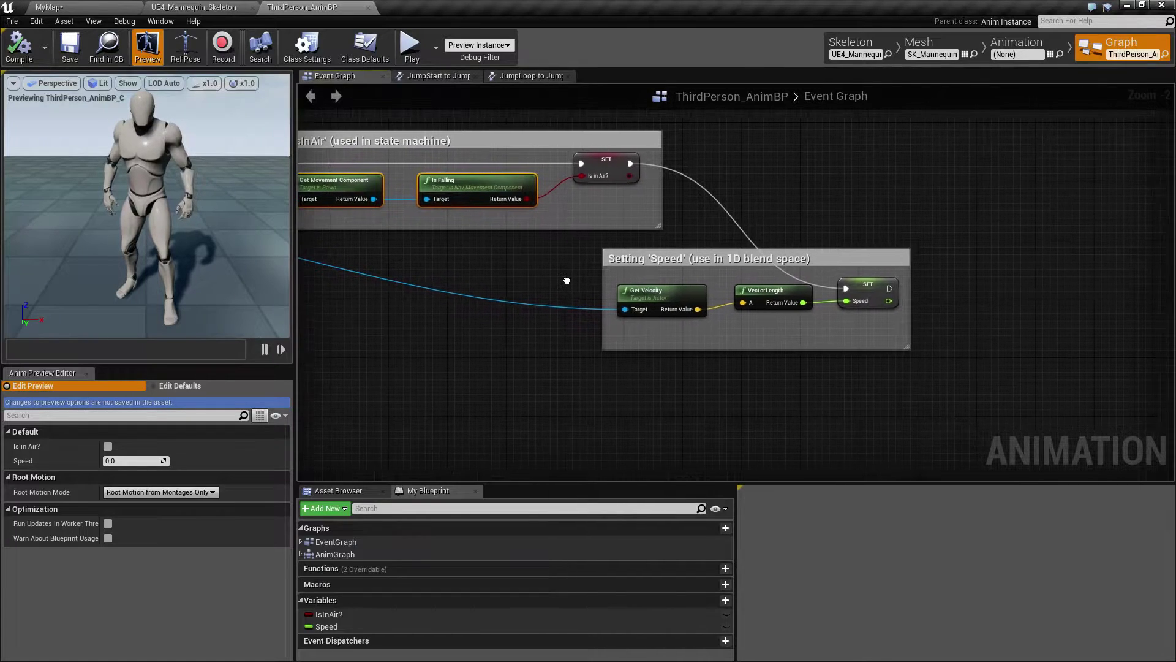
left_click_drag(538, 260, 822, 391)
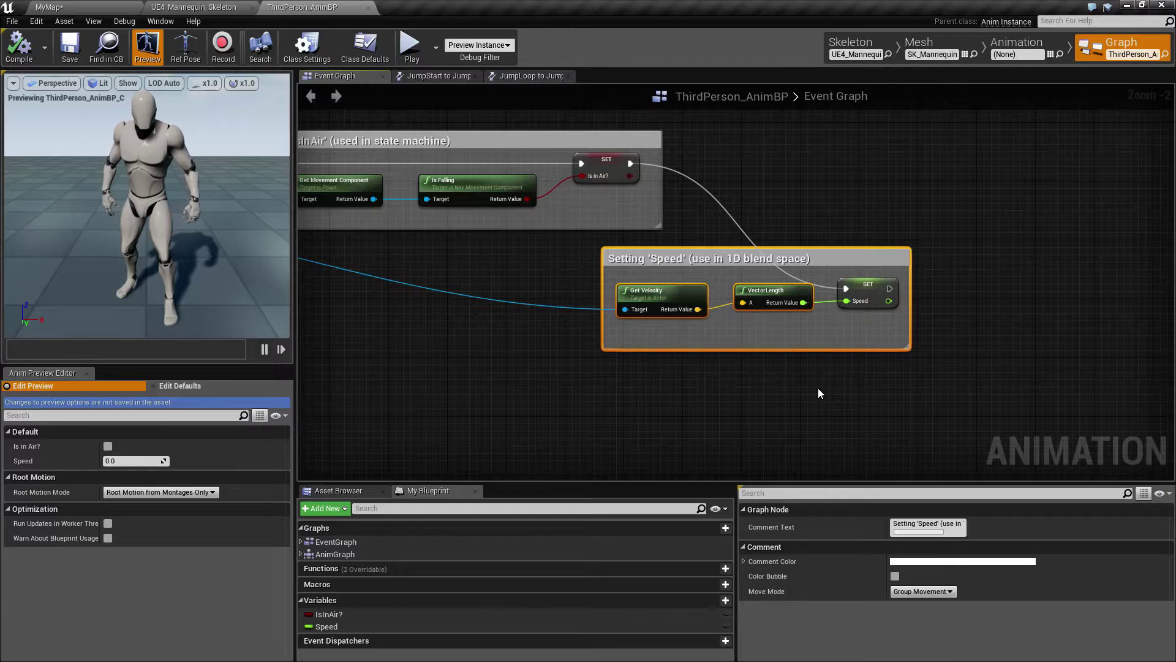
left_click(552, 403)
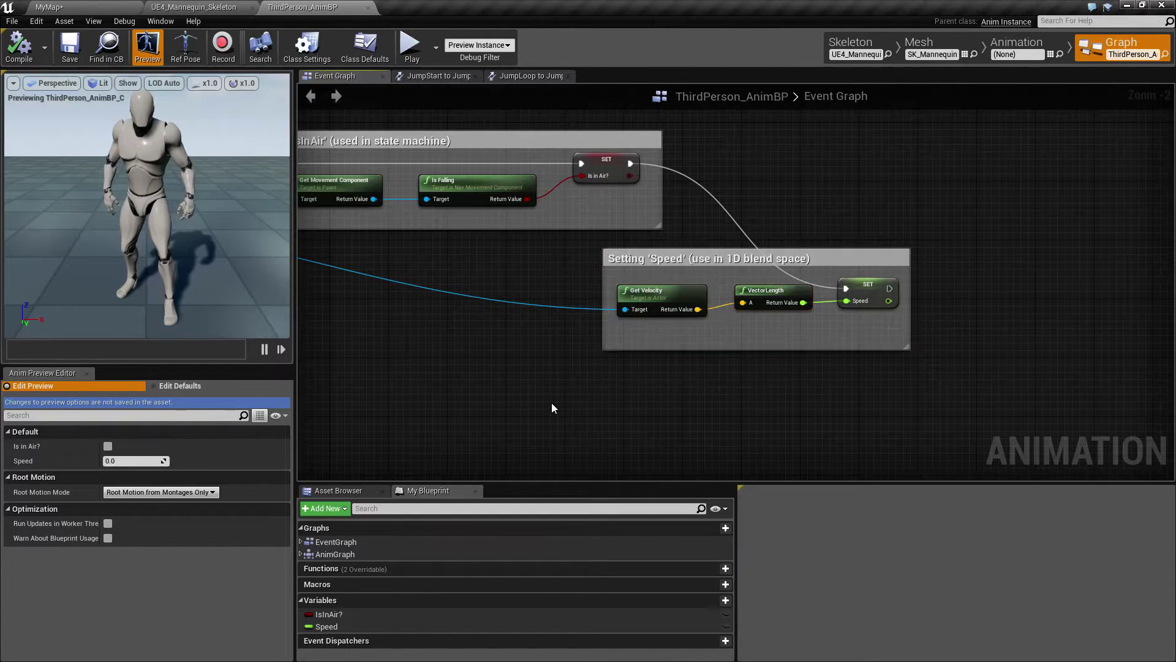
right_click_drag(551, 403, 711, 413)
scroll(689, 414, "down", 1)
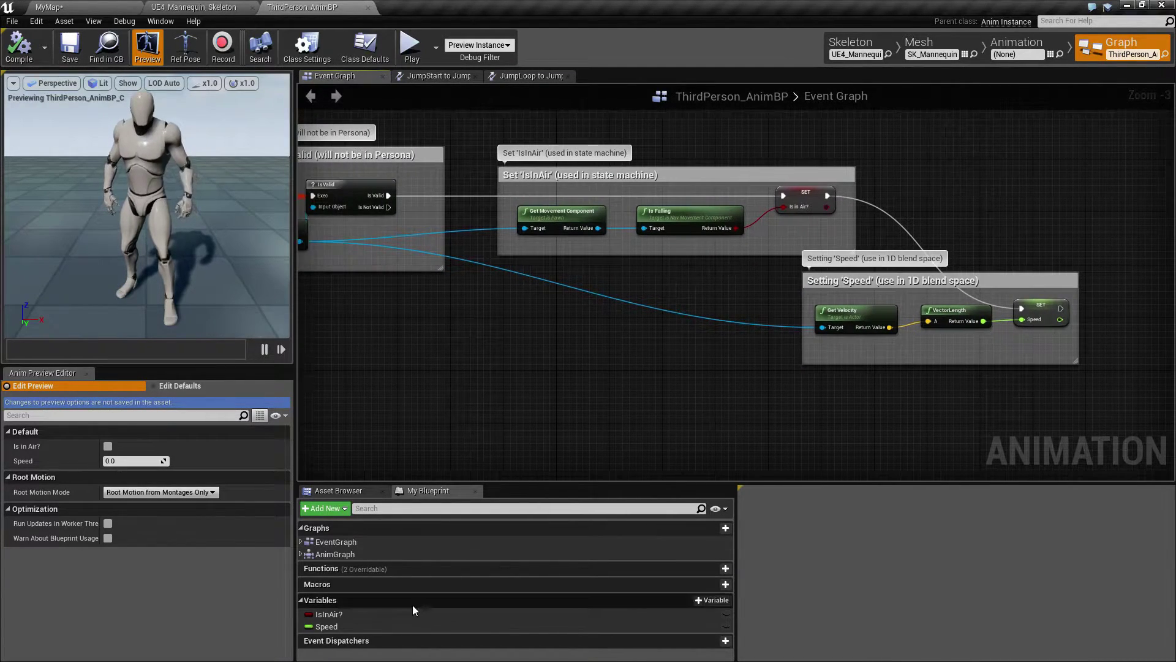
left_click(299, 555)
double_click(331, 566)
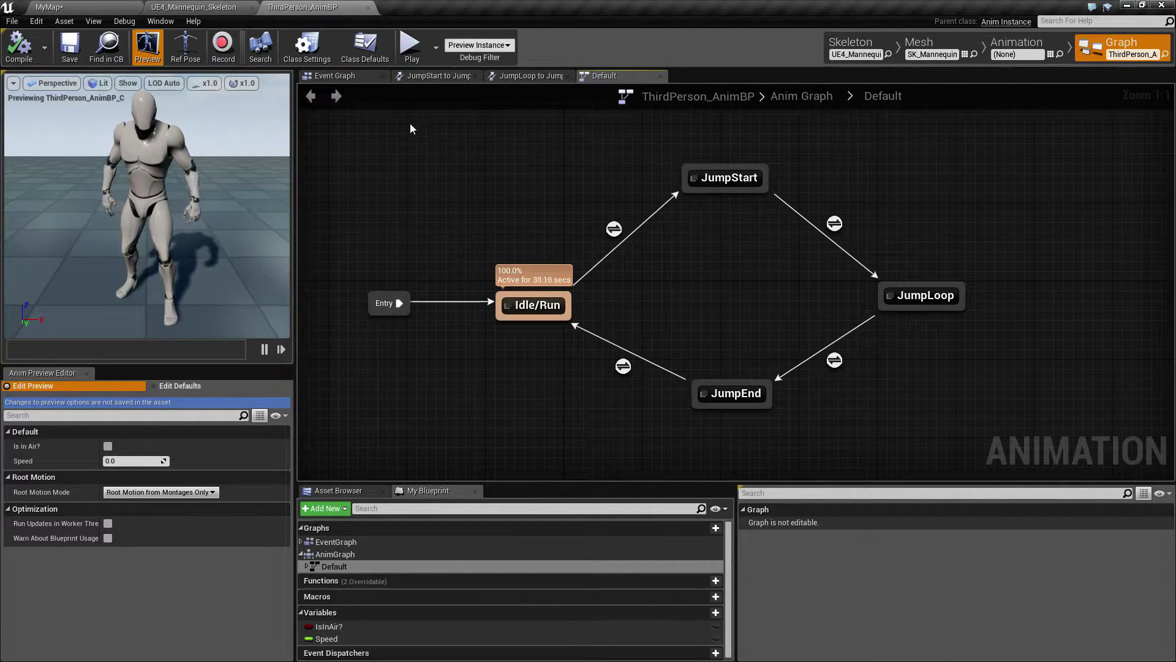
Step: Select all states and expand Default in My Blueprint to list its states and rules
left_click_drag(418, 159, 998, 432)
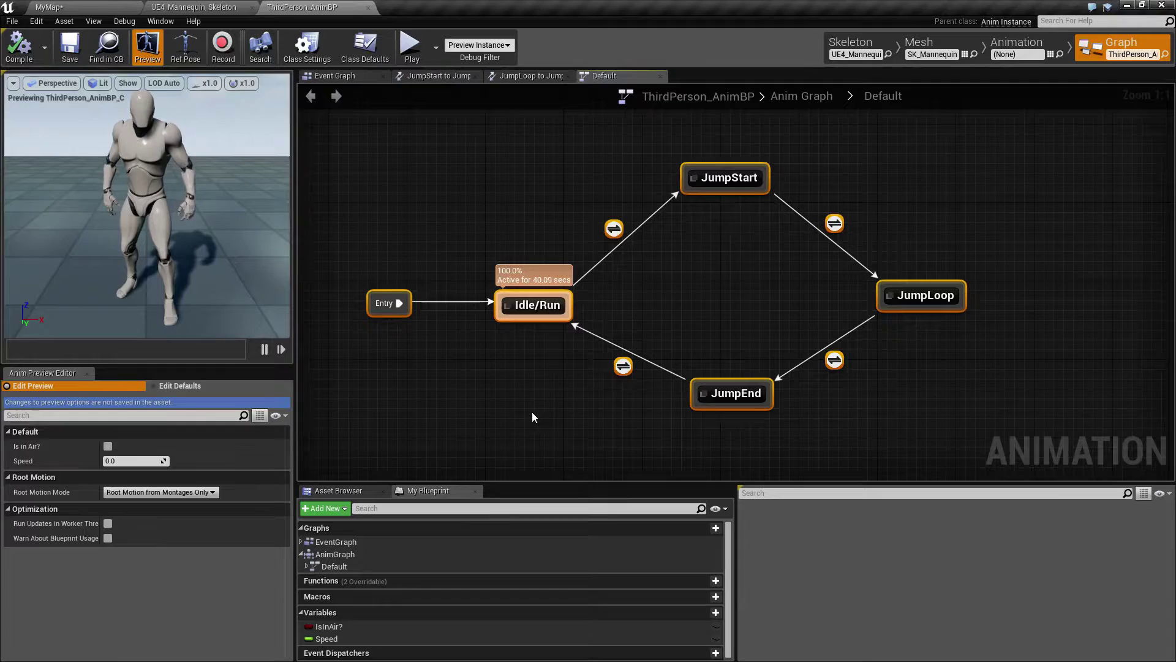
right_click(514, 414)
left_click(473, 403)
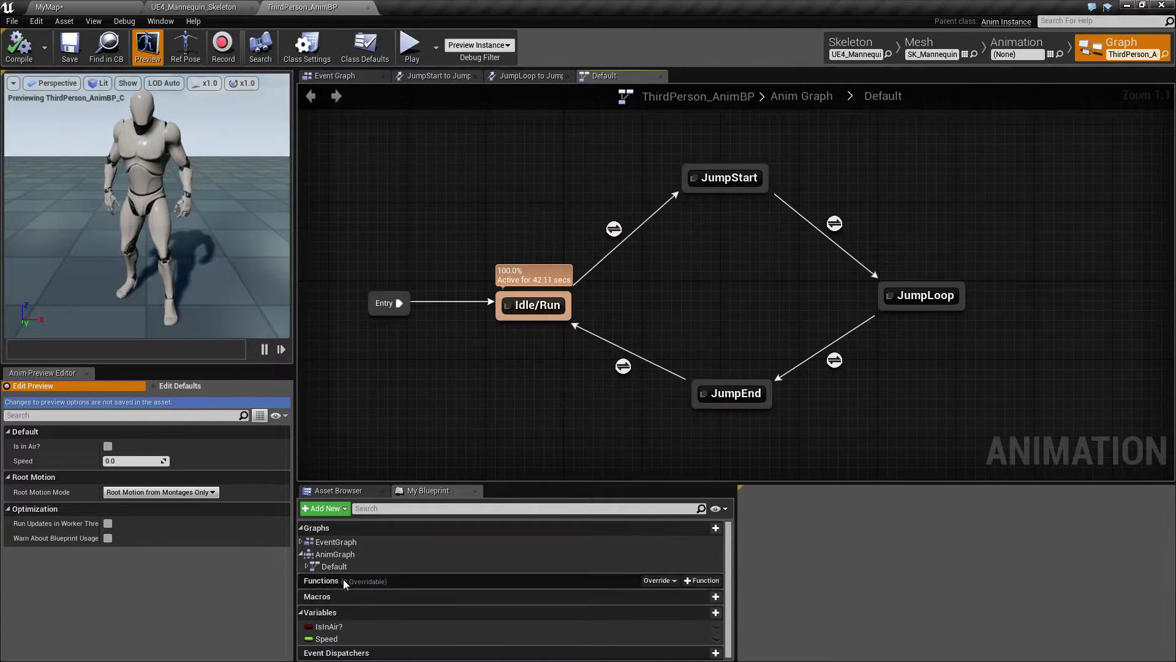
left_click(307, 567)
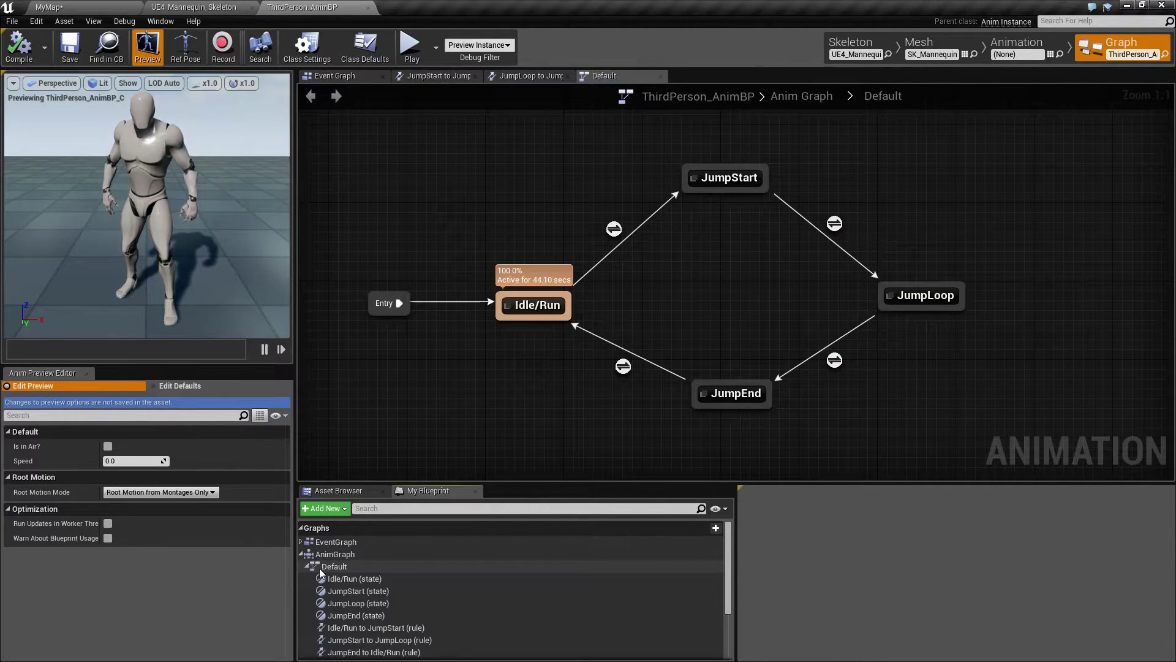
double_click(365, 558)
double_click(367, 559)
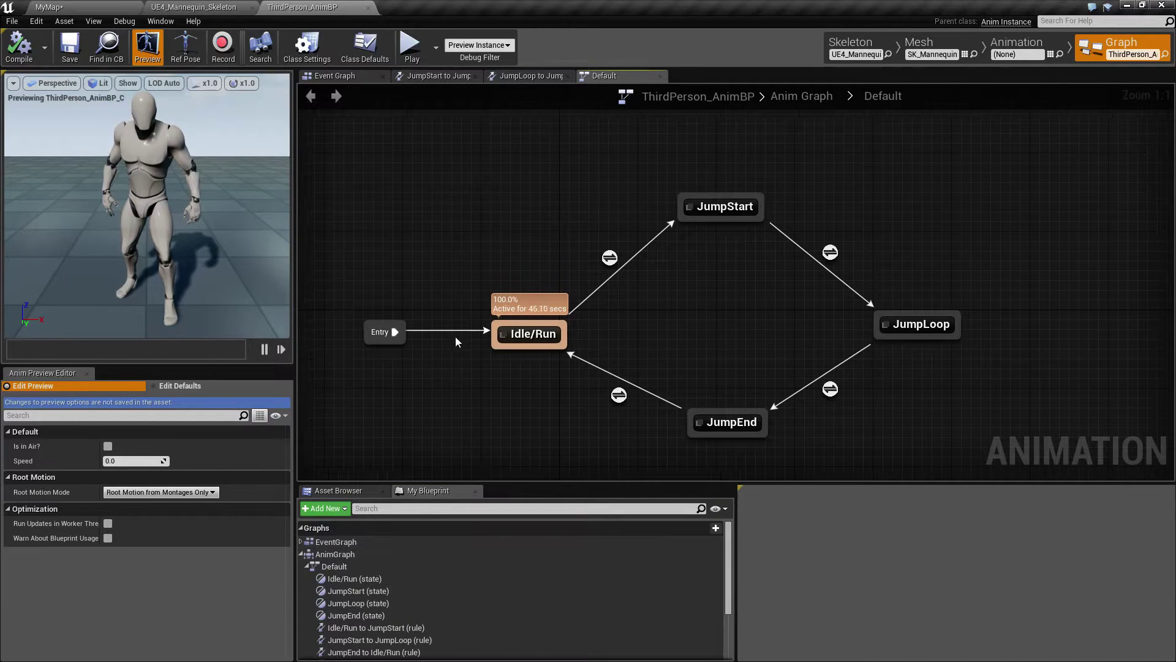
left_click_drag(454, 347, 458, 346)
Step: Inspect the Idle/Run state's Speed and blendspace nodes, then view the Anim Graph and Event Graph
double_click(515, 336)
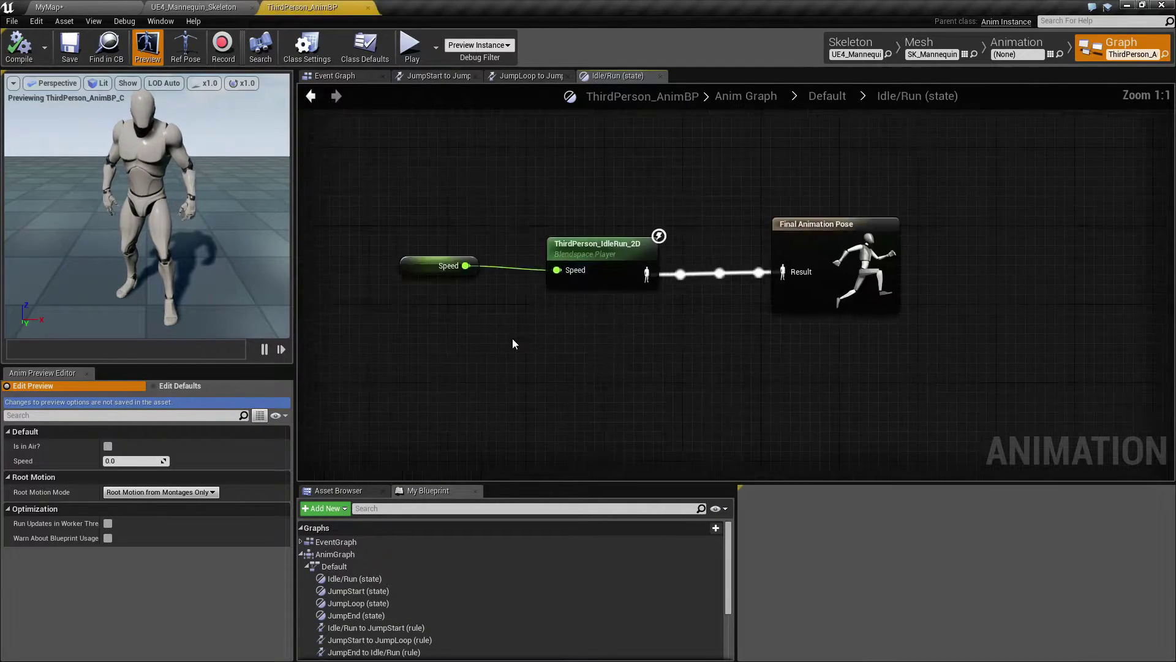
left_click_drag(428, 205, 738, 398)
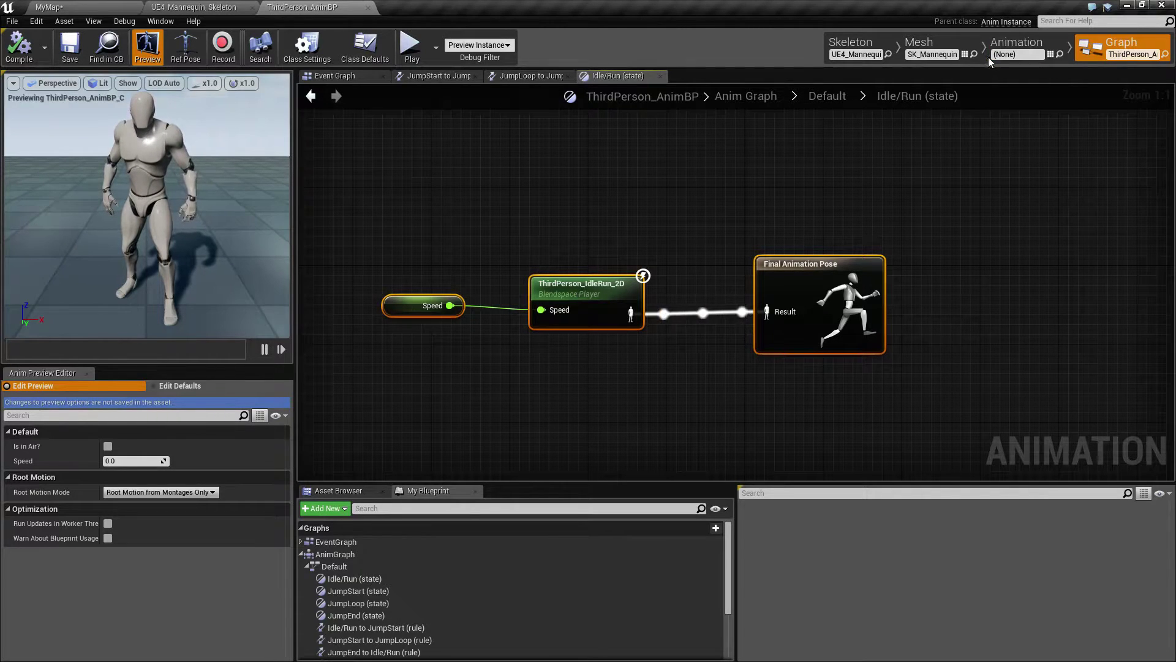
left_click(746, 96)
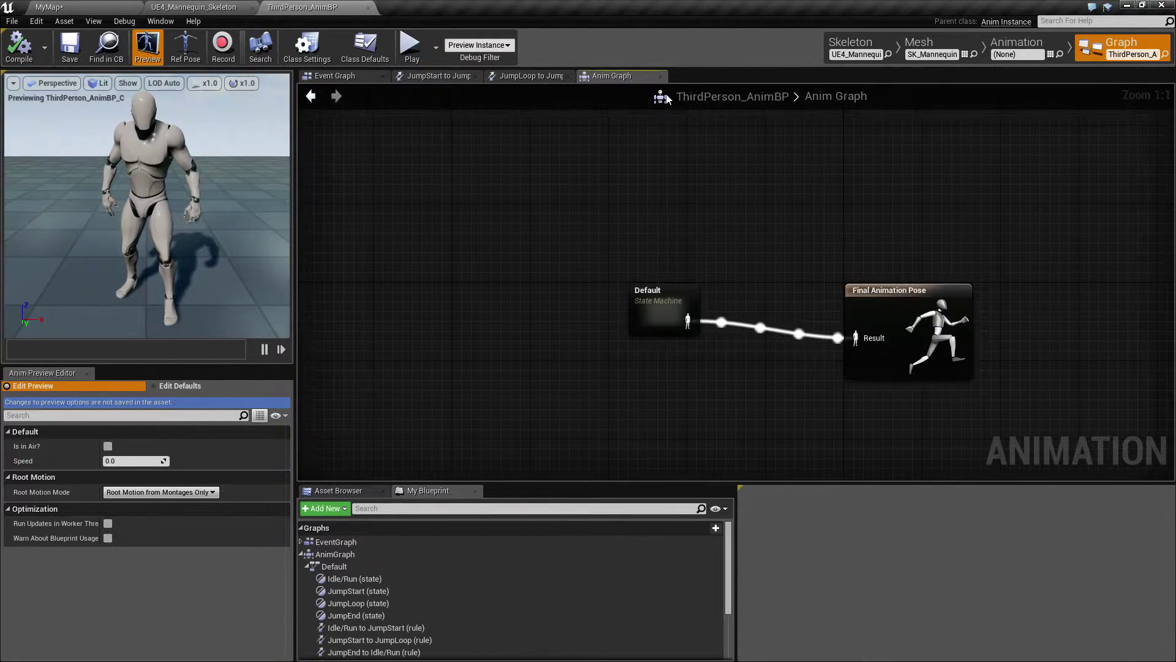
left_click(347, 76)
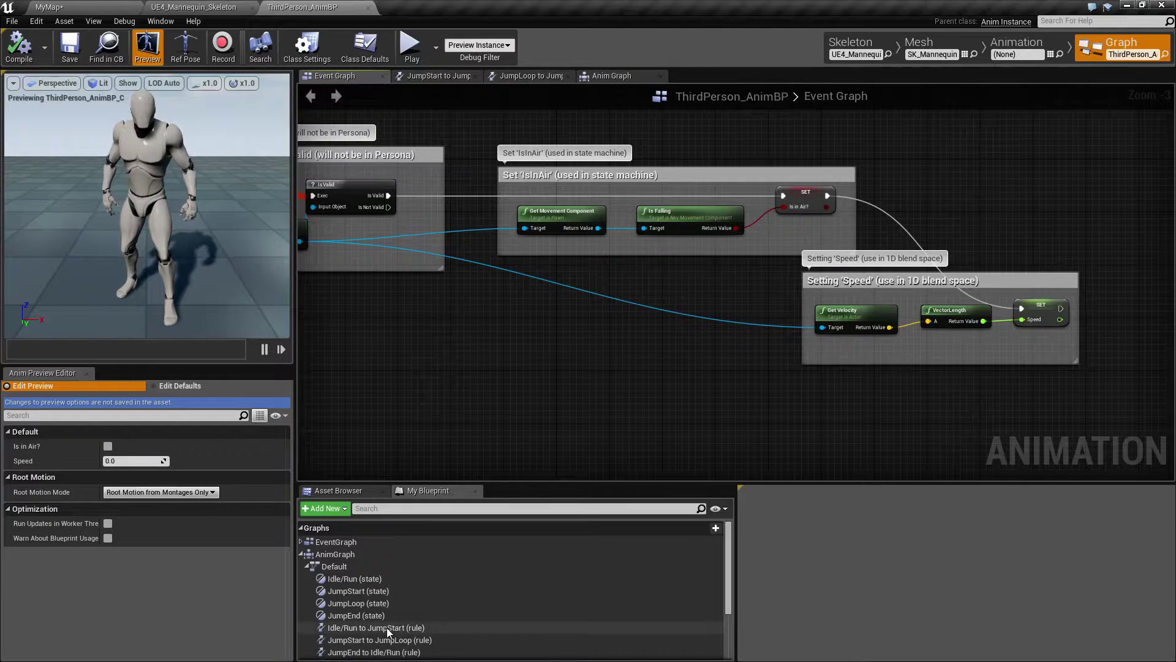
Step: Reopen the Default state machine and center it with the Entry node visible
double_click(336, 566)
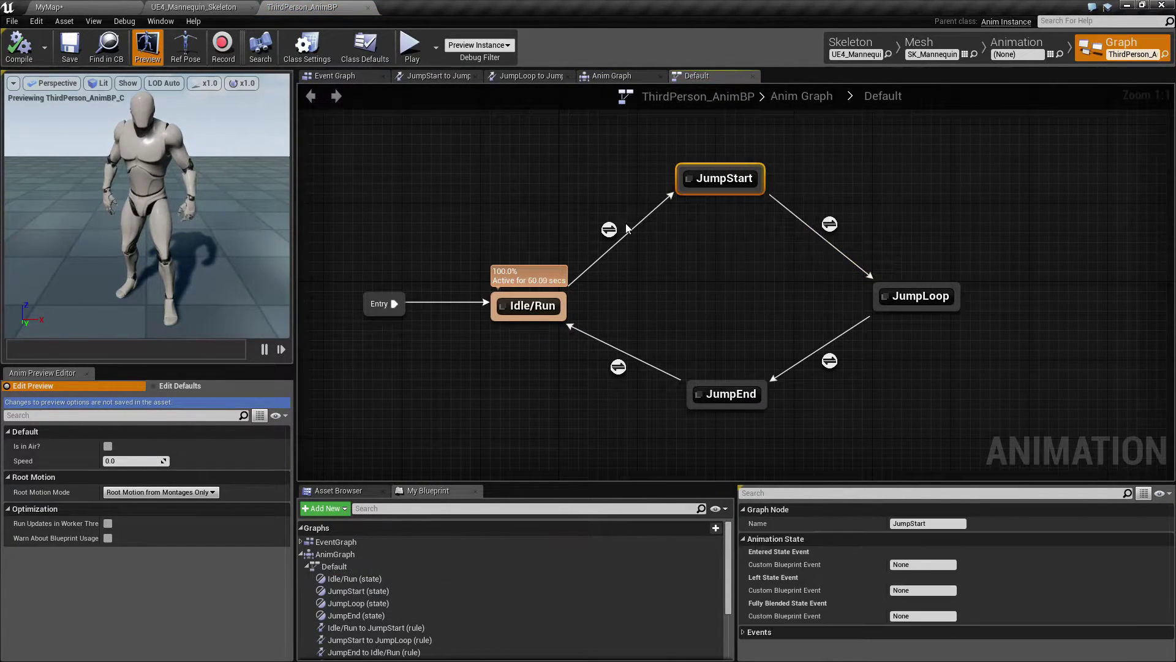
mouse_move(609, 231)
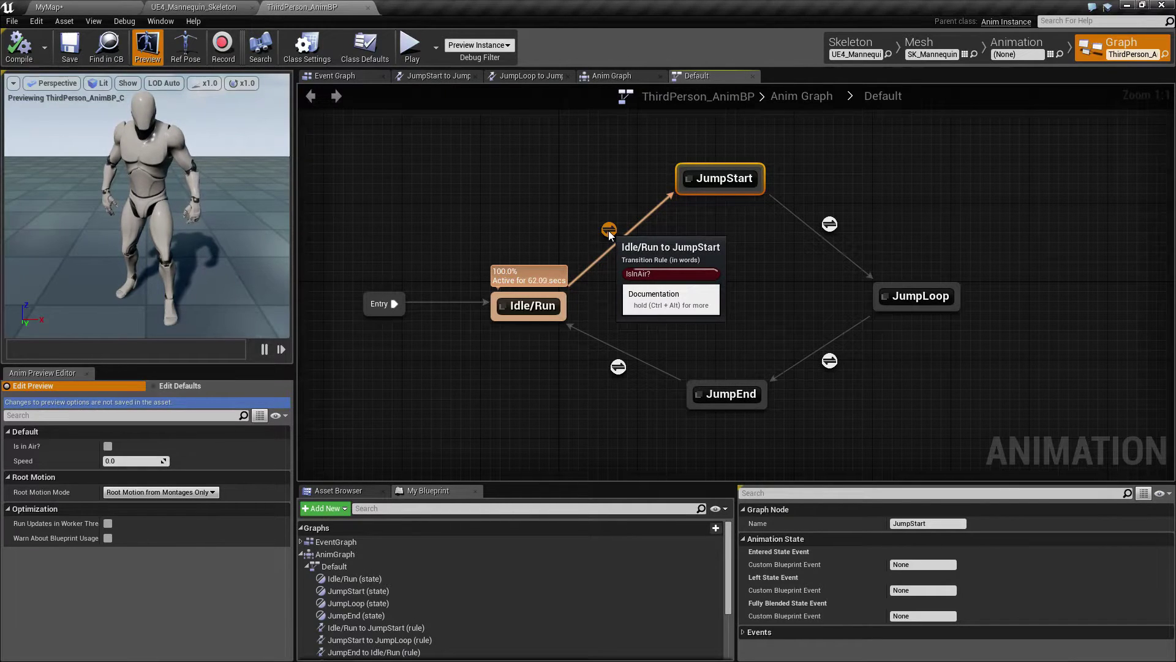
right_click_drag(830, 224, 729, 191)
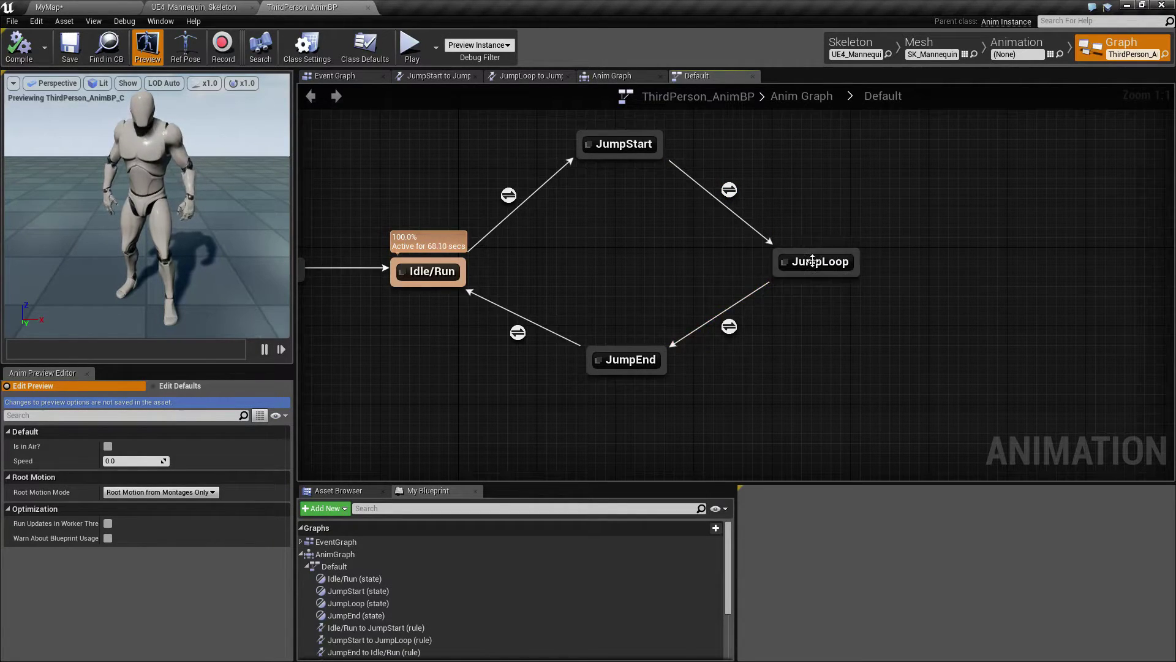
right_click_drag(714, 343, 706, 321)
right_click_drag(578, 343, 645, 359)
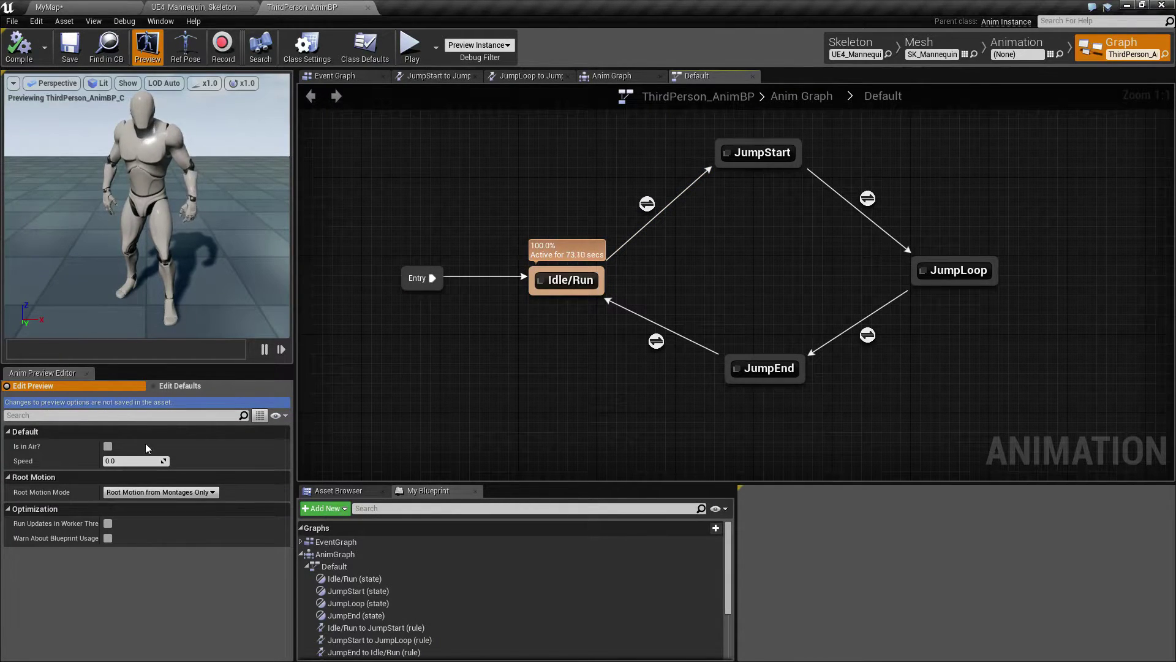
Step: Toggle the preview's Is in Air? flag on and off repeatedly, leaving it off
left_click(107, 447)
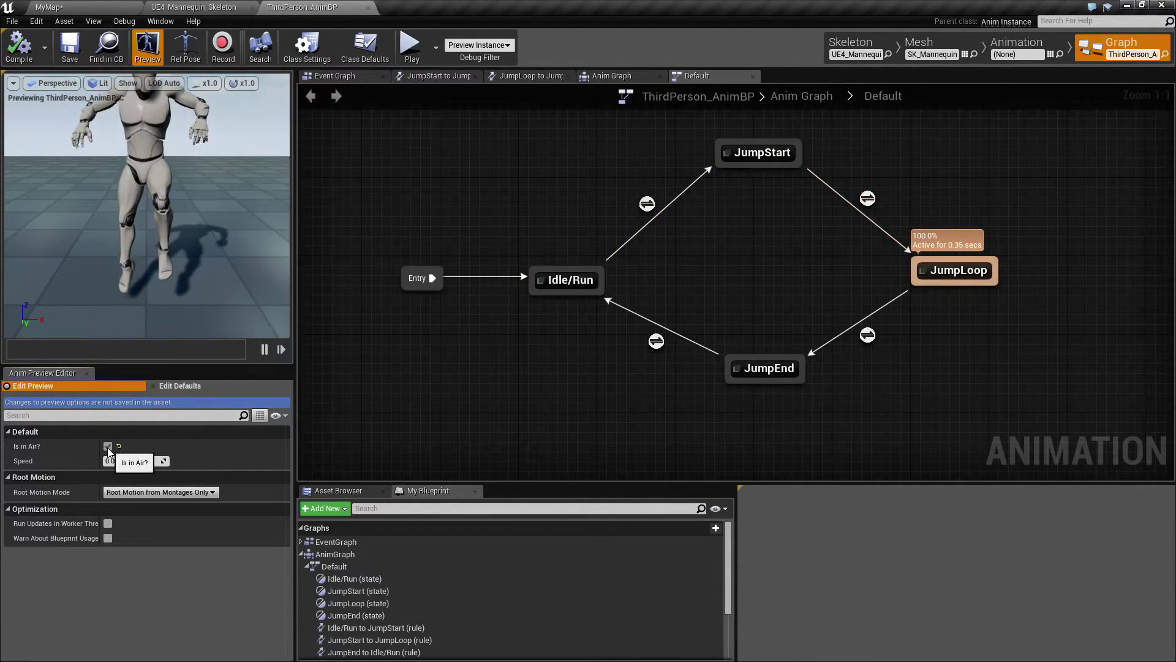
left_click(108, 447)
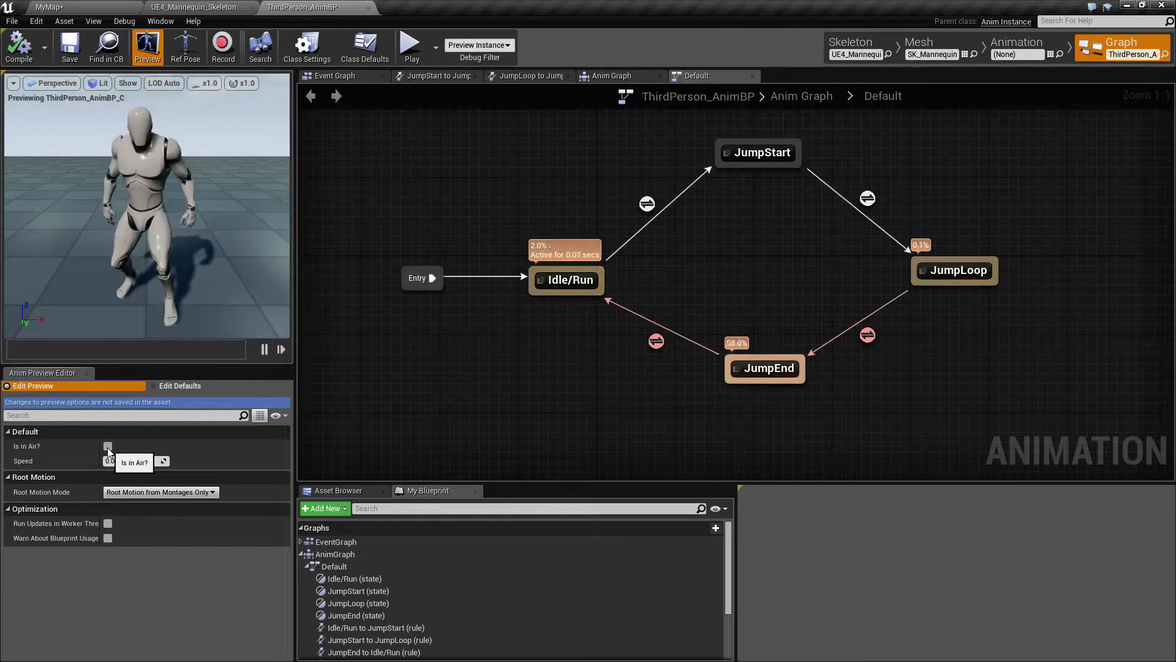
left_click(108, 446)
left_click(108, 447)
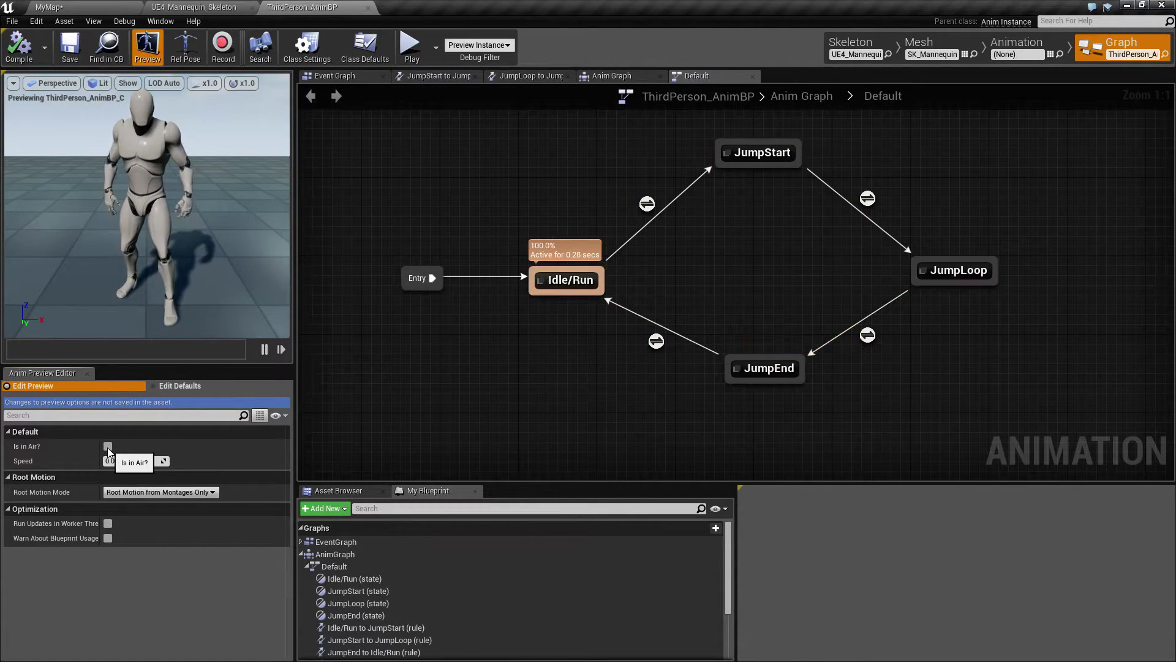
left_click(107, 446)
left_click(108, 447)
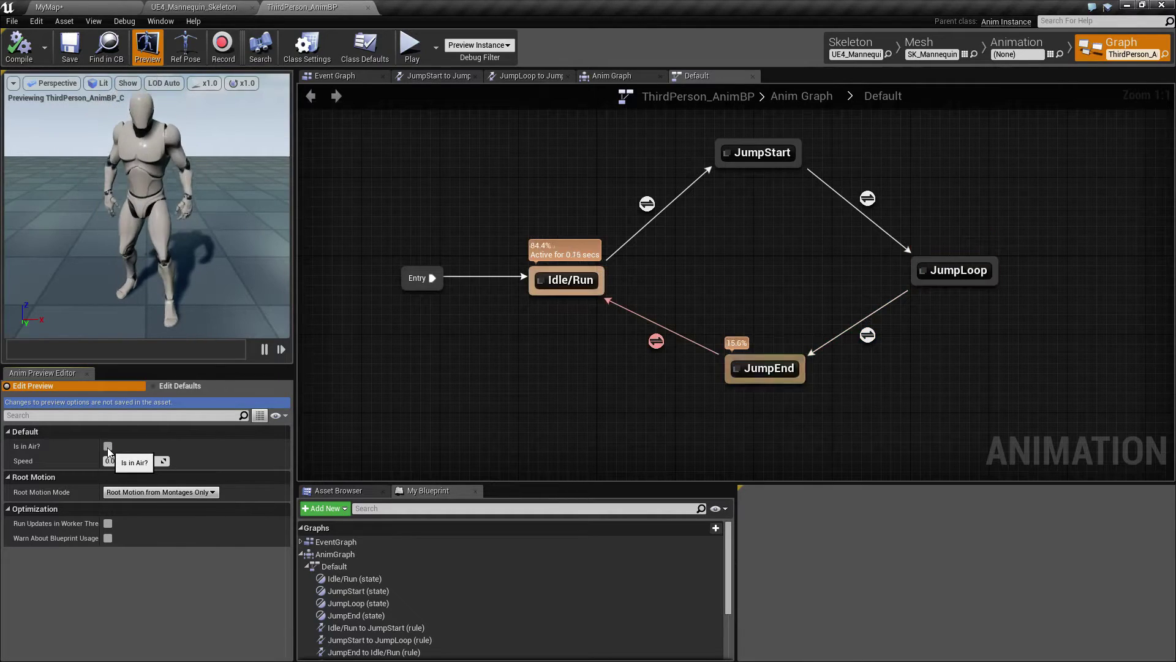
left_click(108, 446)
left_click(108, 447)
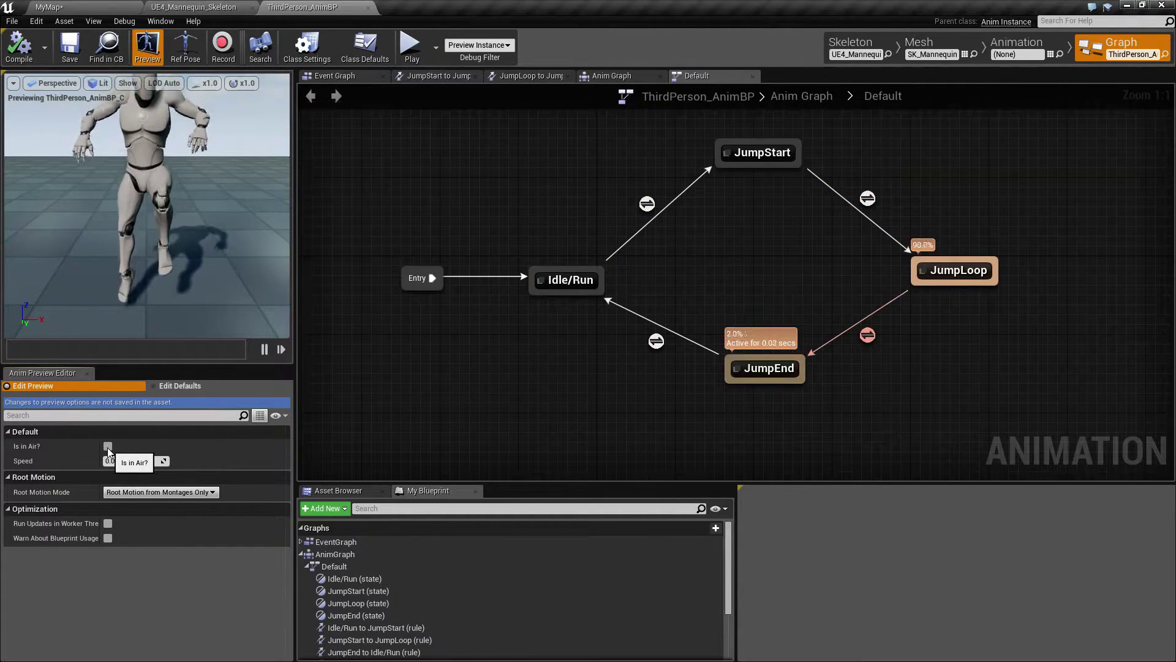
Step: Vary the preview Speed up and down, settling at about 42.63 so the character walks
left_click_drag(125, 460, 138, 461)
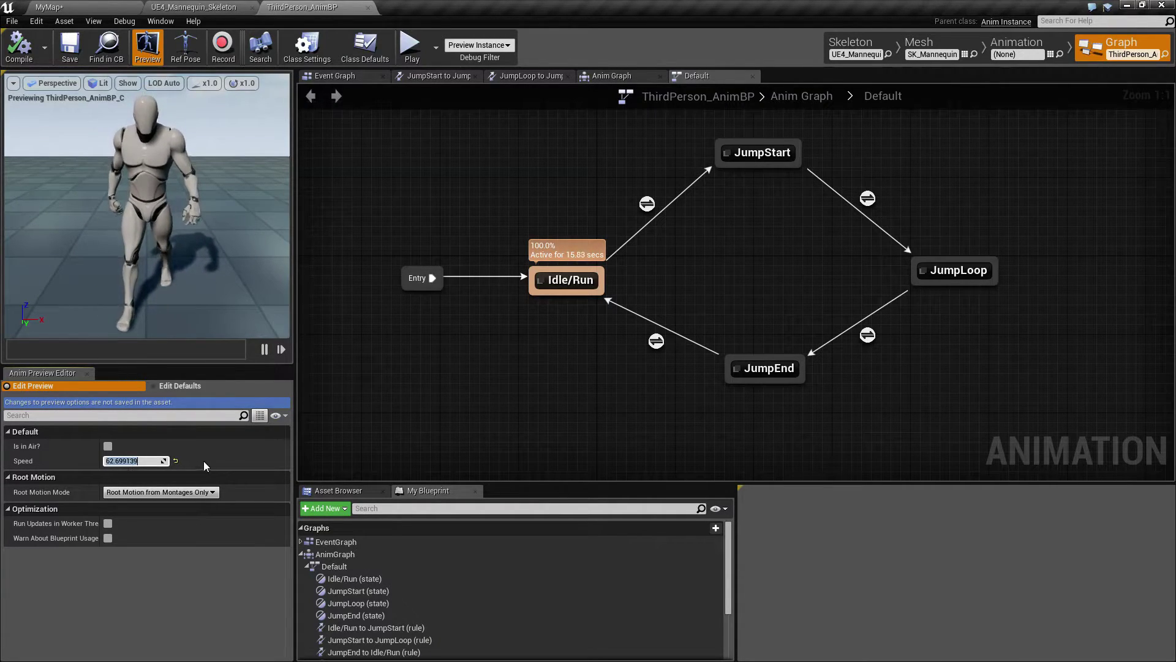
left_click_drag(150, 461, 189, 461)
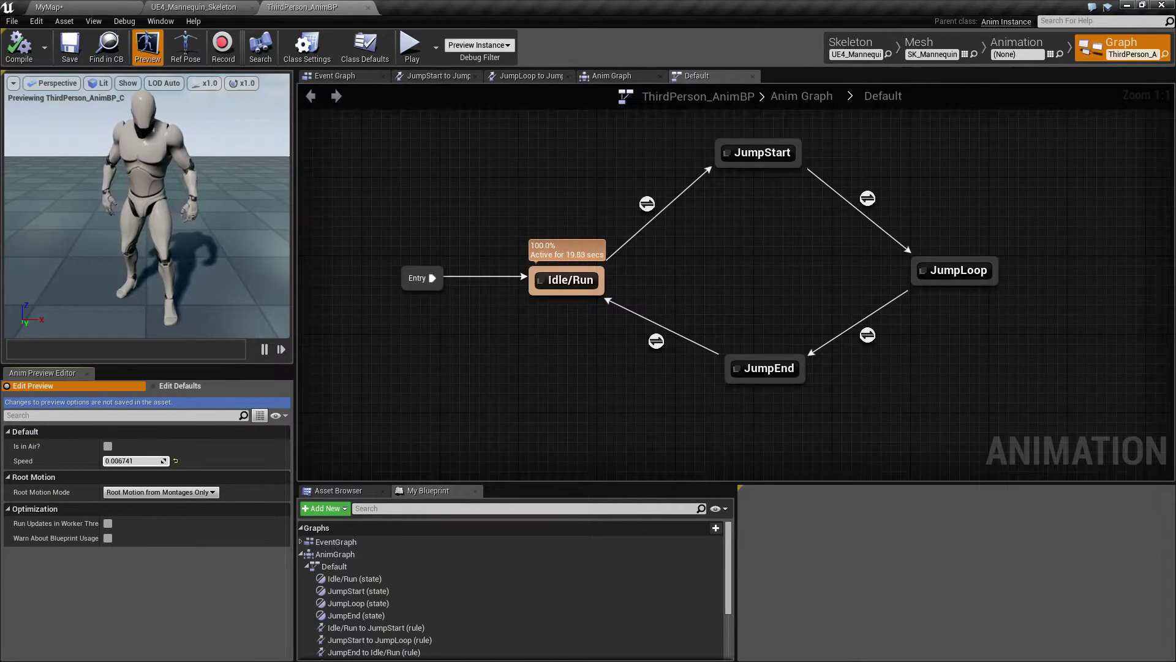
left_click_drag(135, 461, 133, 461)
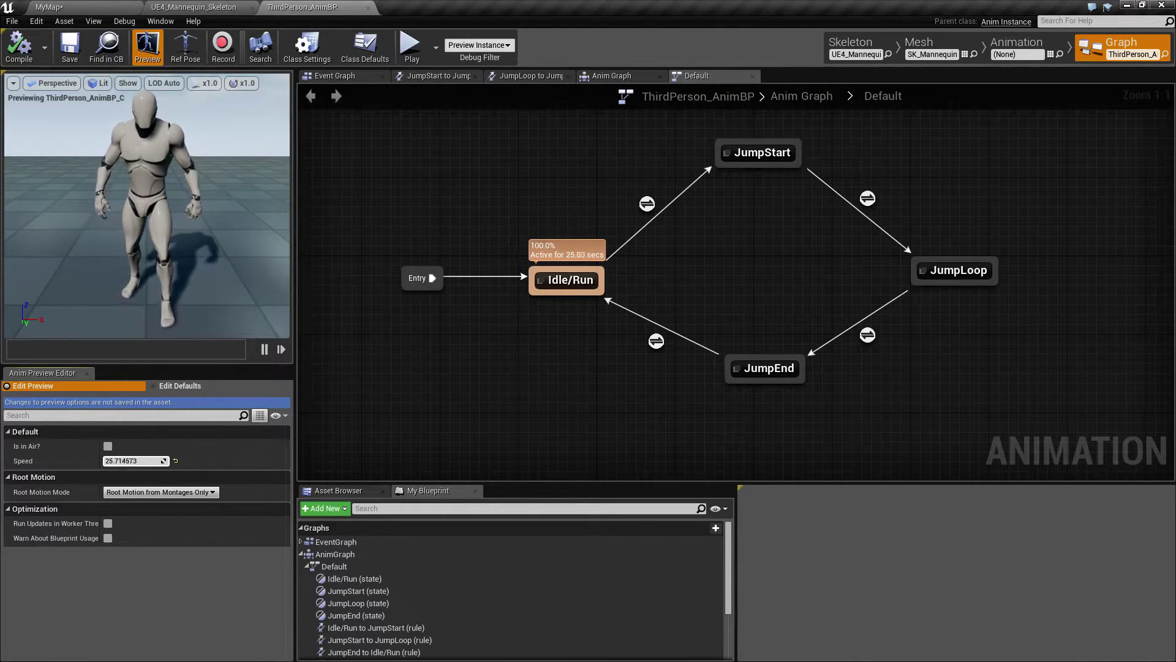
left_click_drag(134, 461, 147, 460)
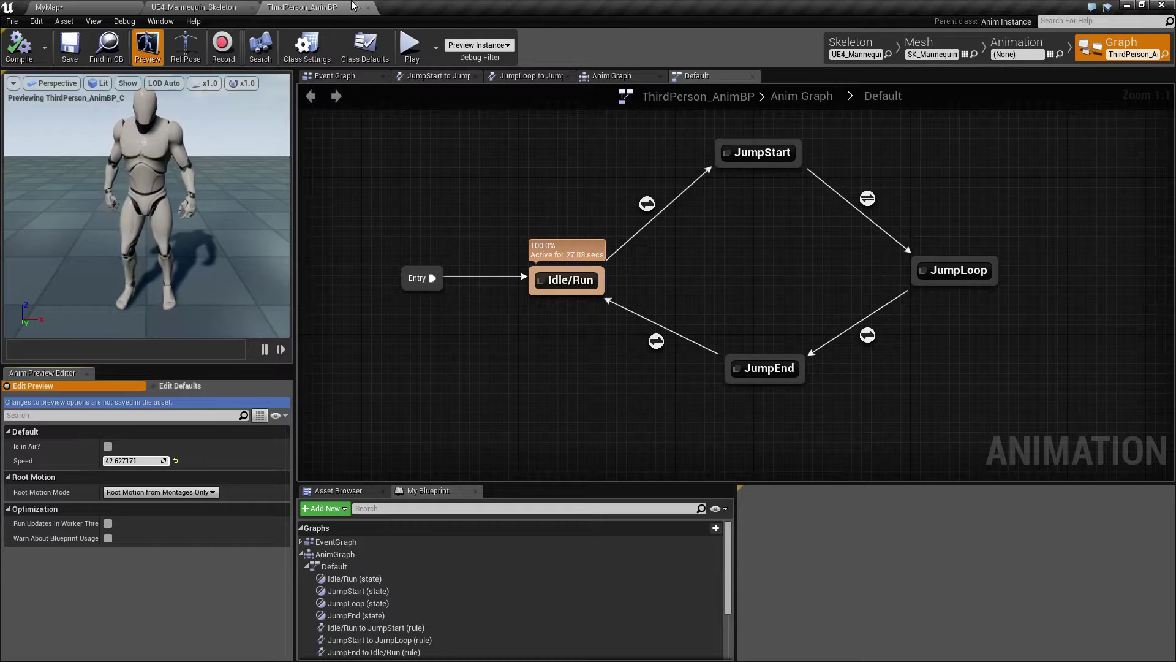
Step: Switch to Animation mode, widen the name column, and preview ThirdPersonWalk and ThirdPersonRun
left_click(989, 53)
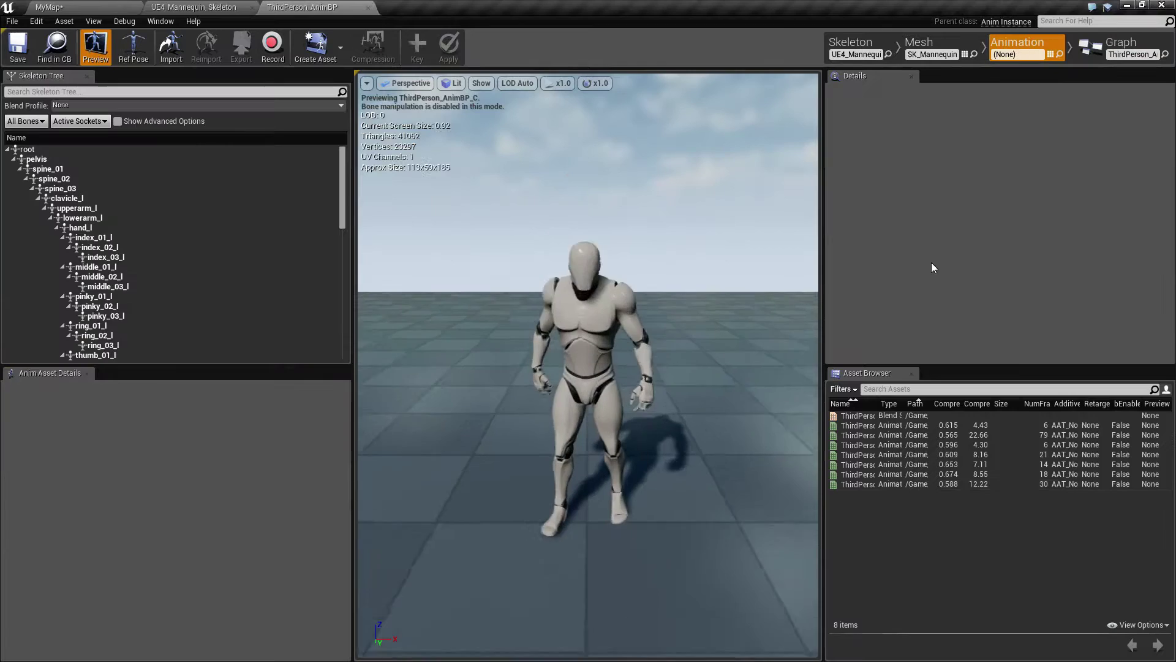
left_click_drag(879, 403, 947, 405)
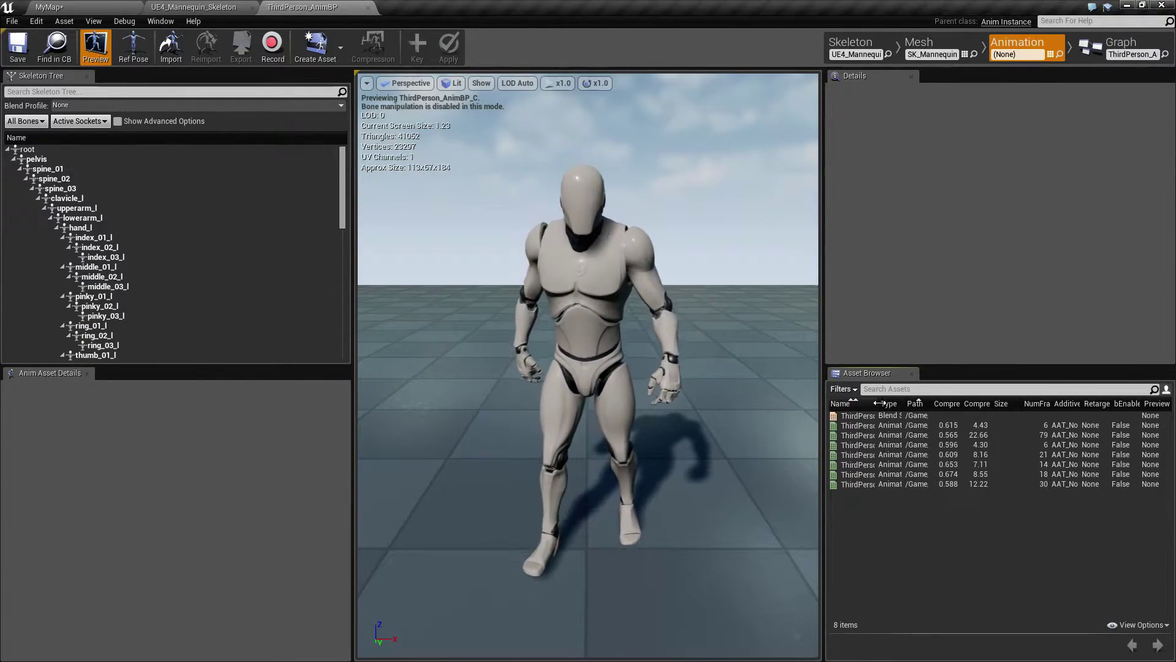
double_click(890, 481)
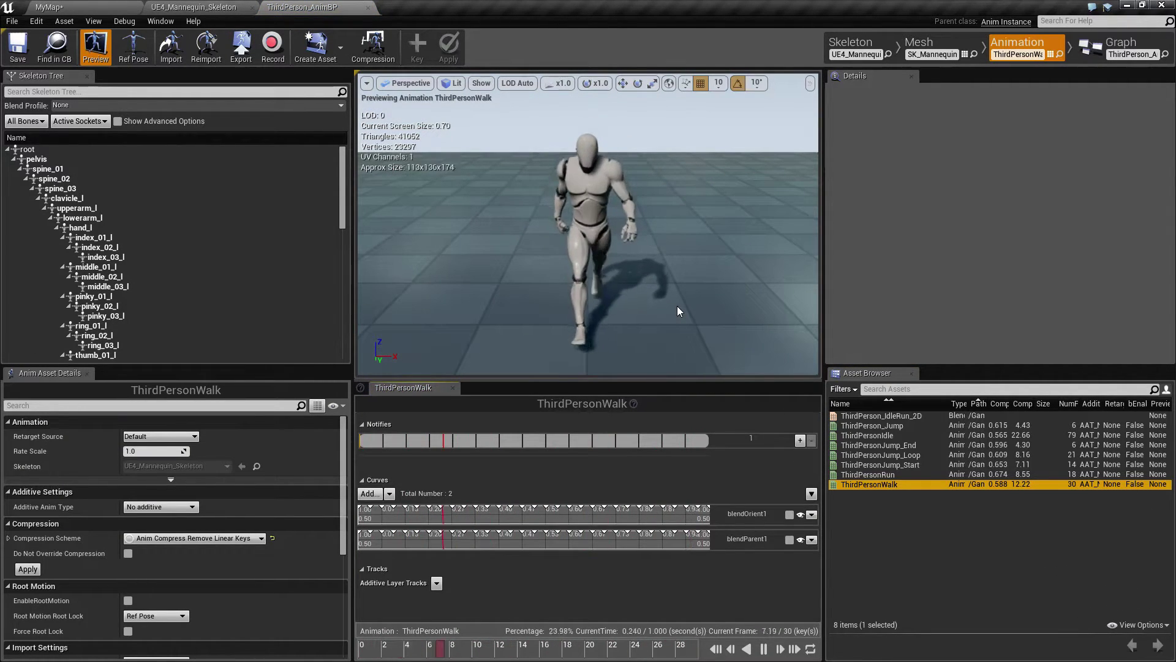
double_click(894, 473)
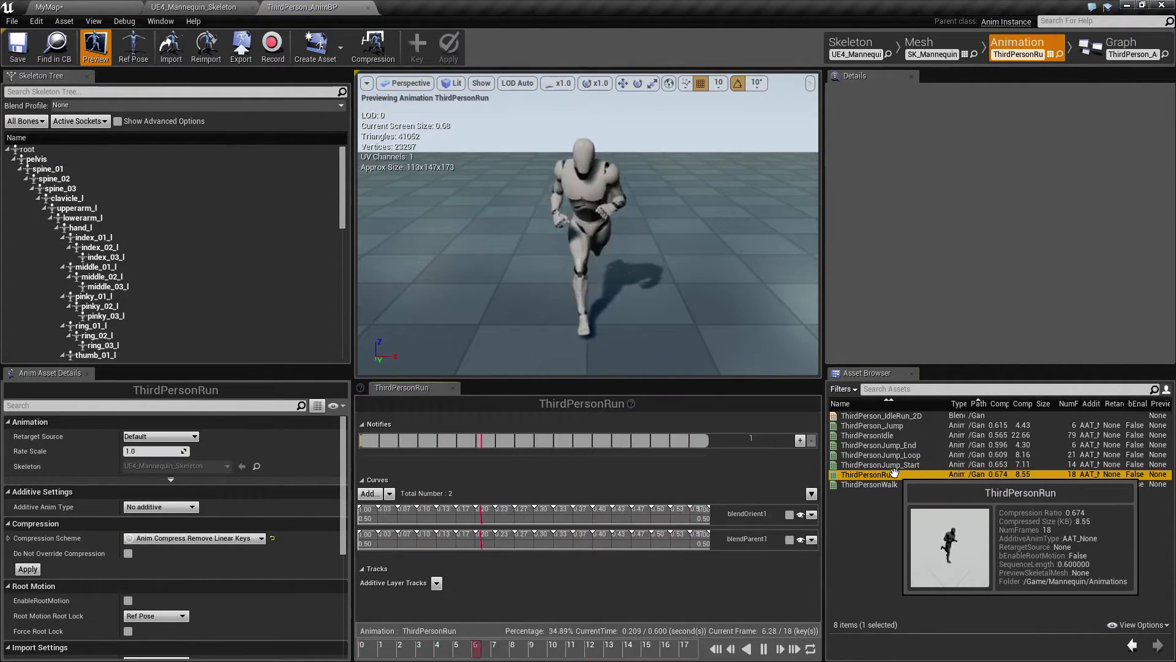
Step: Preview ThirdPersonIdle, ThirdPersonWalk and ThirdPersonRun one after another
left_click(894, 435)
double_click(894, 435)
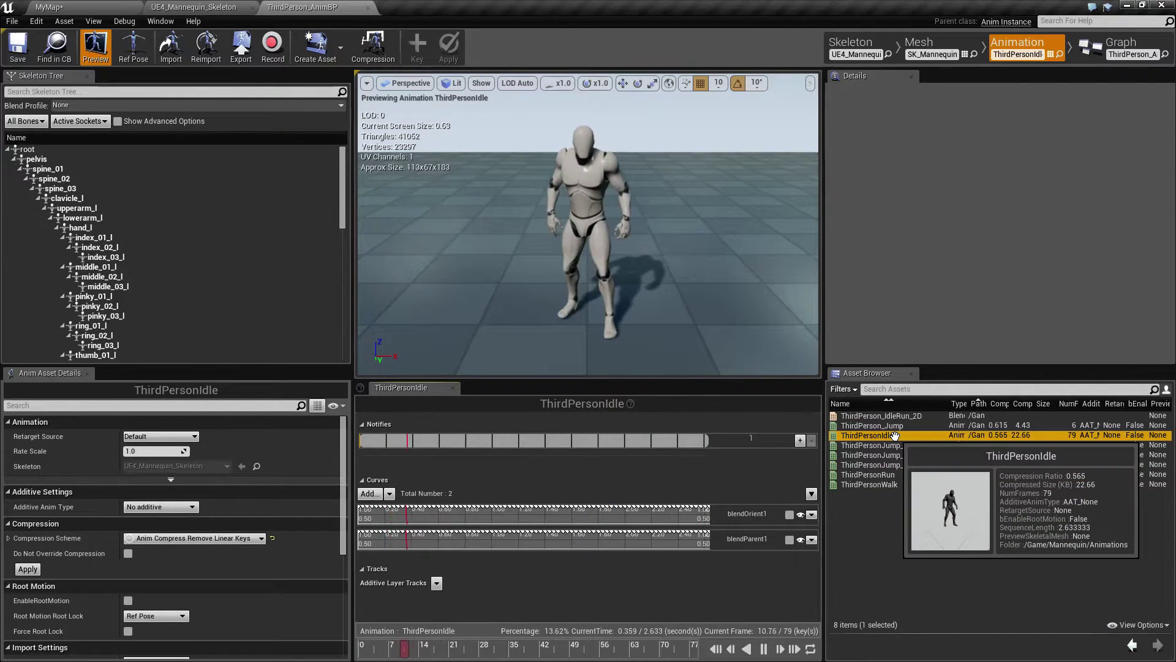
double_click(870, 484)
double_click(890, 474)
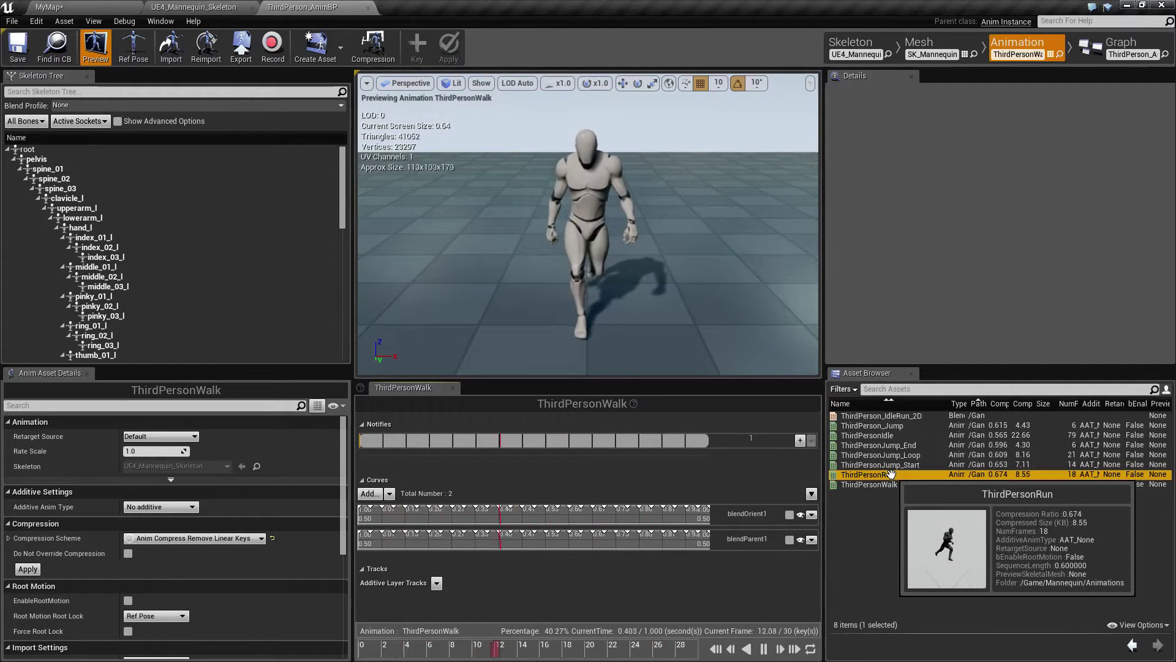
Step: In Graph mode, vary the preview Speed to blend walk and run, then return to MyMap
left_click(1103, 45)
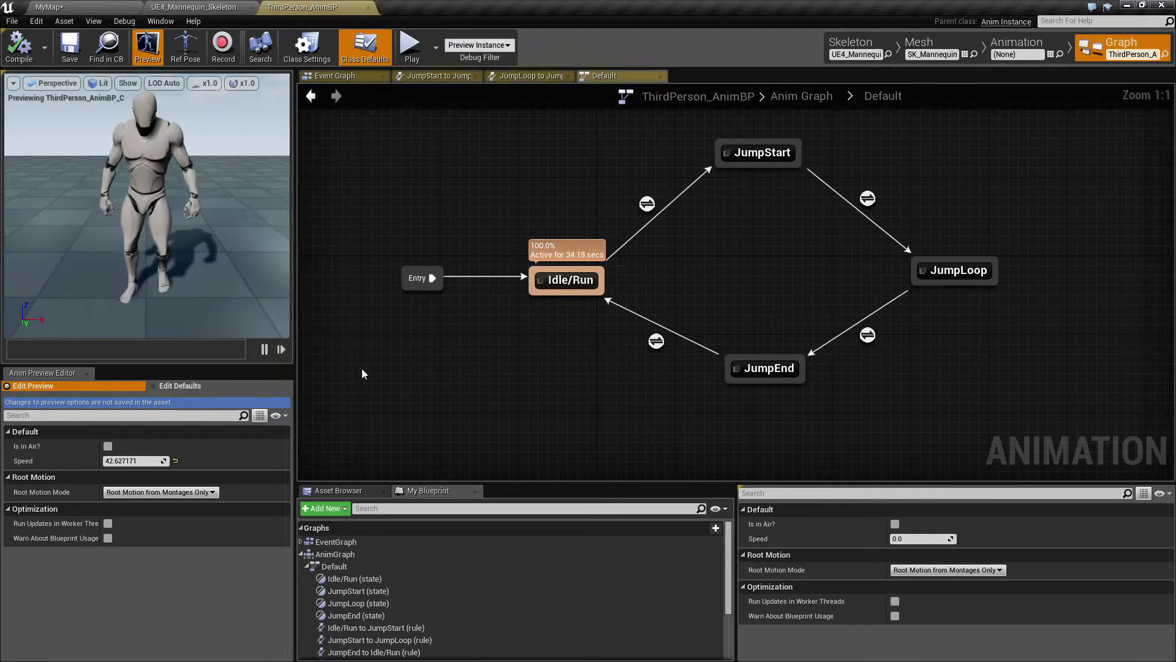
left_click_drag(125, 460, 136, 460)
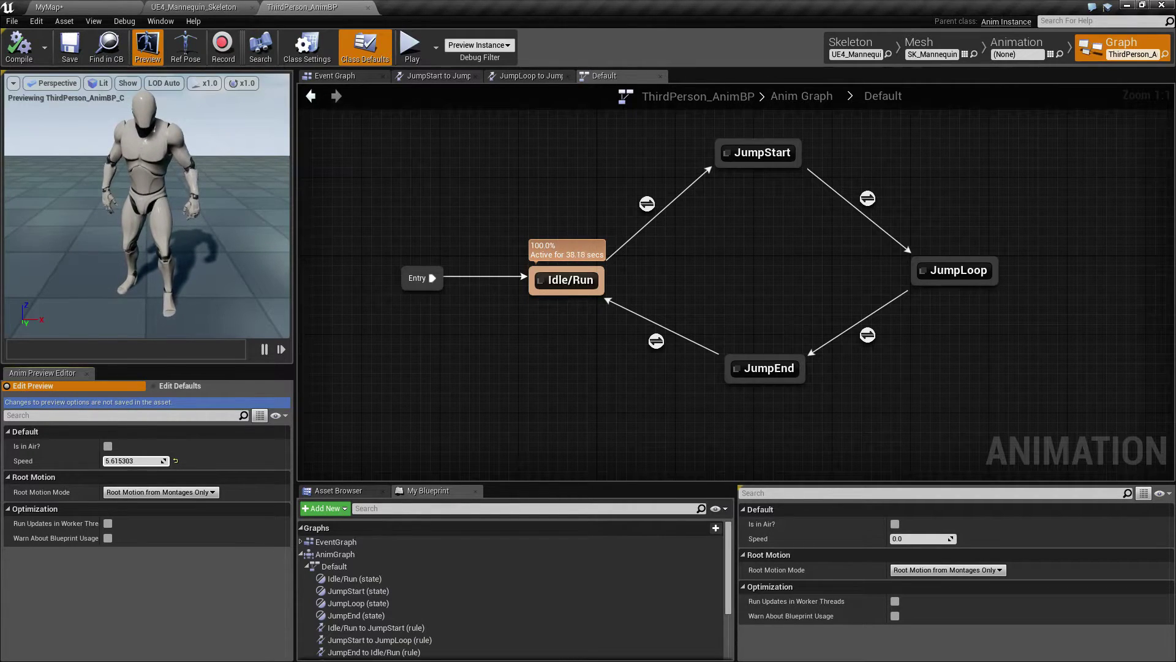
left_click_drag(136, 460, 123, 460)
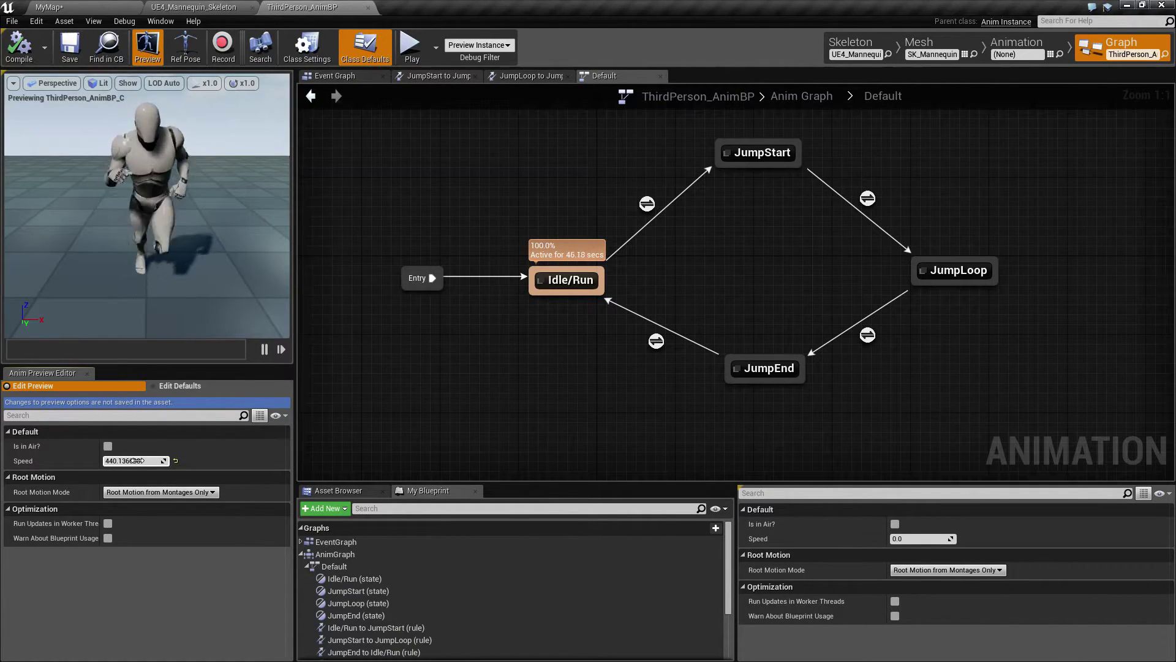
left_click(92, 5)
Step: Open the ThirdPerson_IdleRun_2D blend space from the Content Browser
double_click(352, 513)
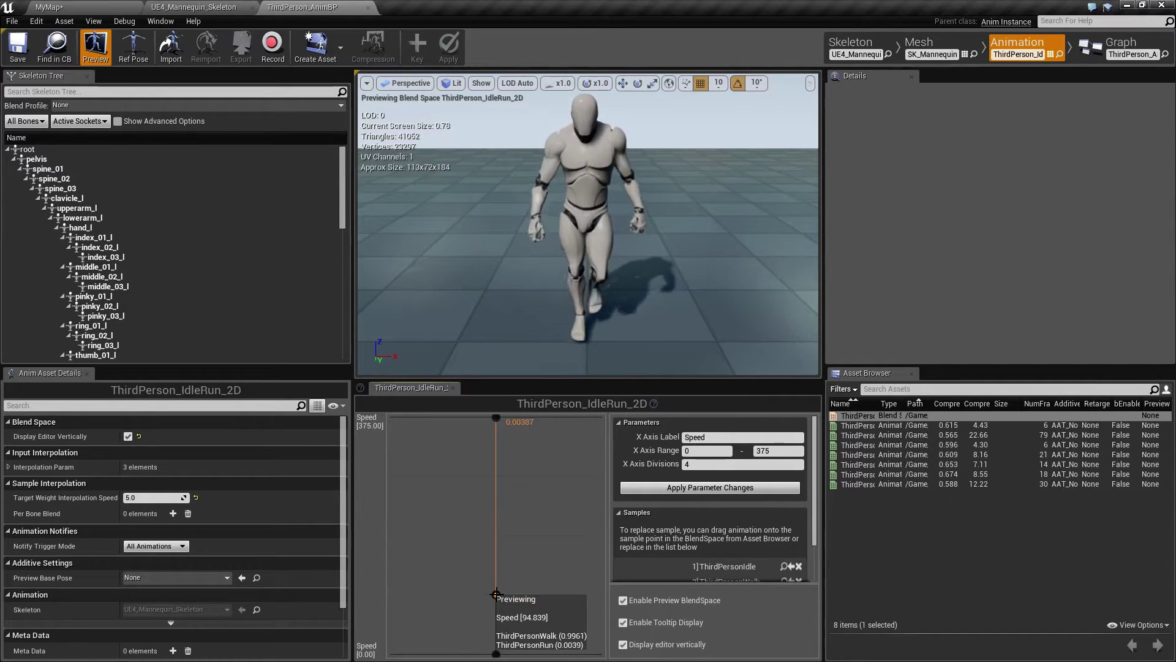
Step: Bring up a blend-space sample point's context options, then dismiss them with Esc
right_click(496, 595)
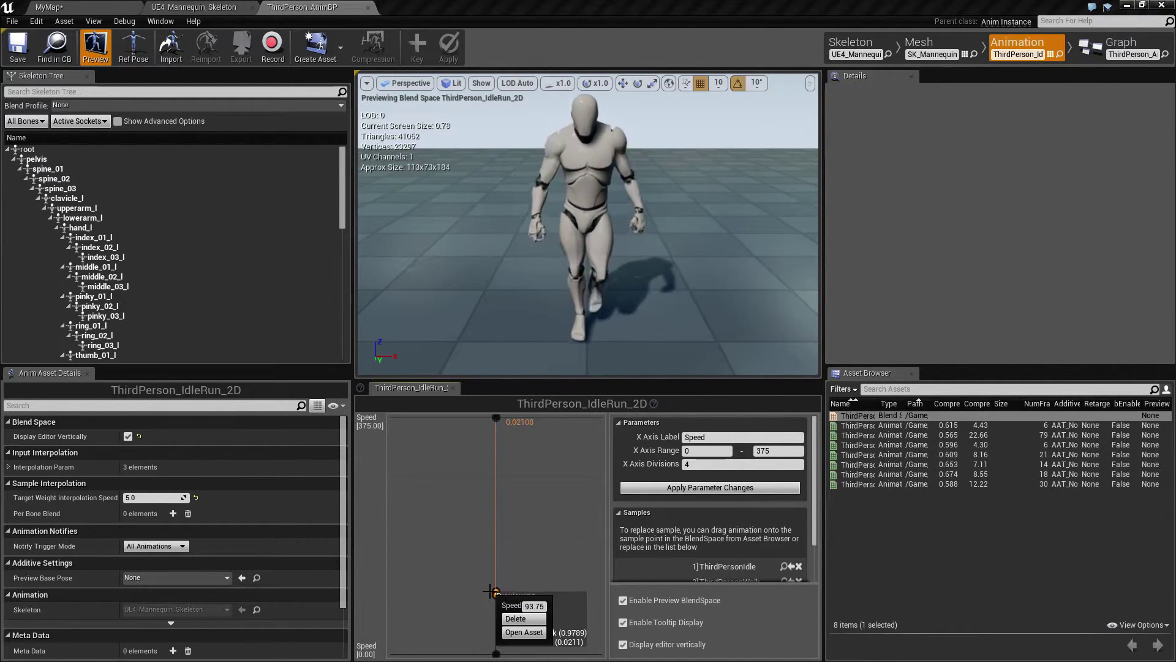
key("Escape")
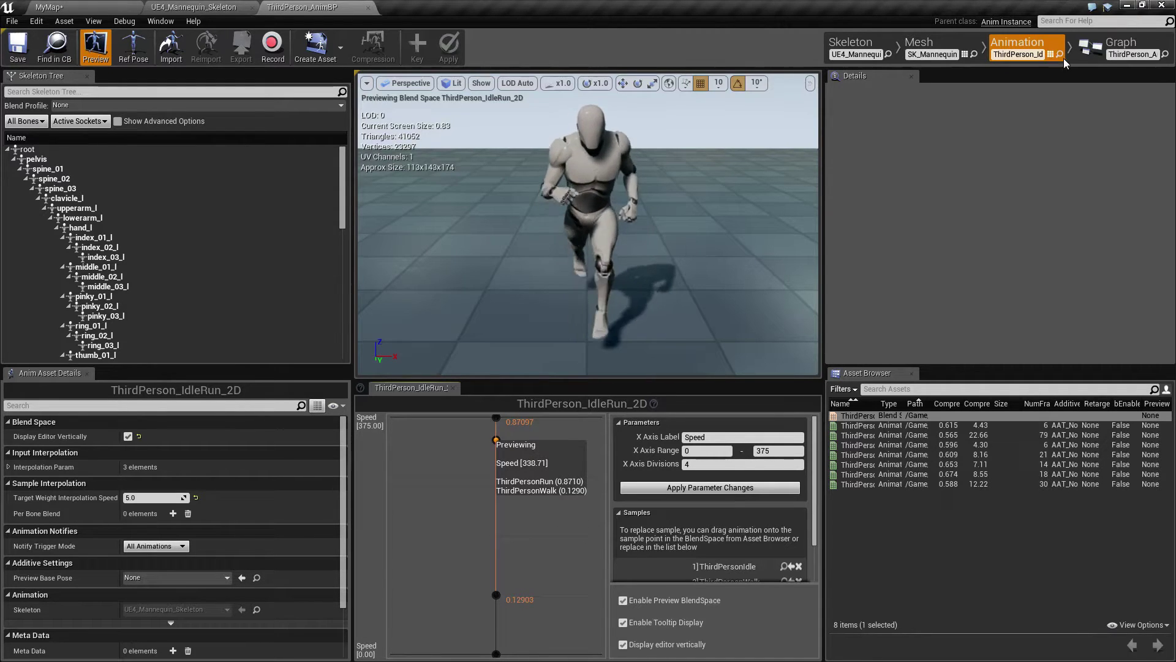
Step: In Graph mode, open the Event Graph to view the IsInAir and Speed logic, then the Anim Graph
left_click(1102, 51)
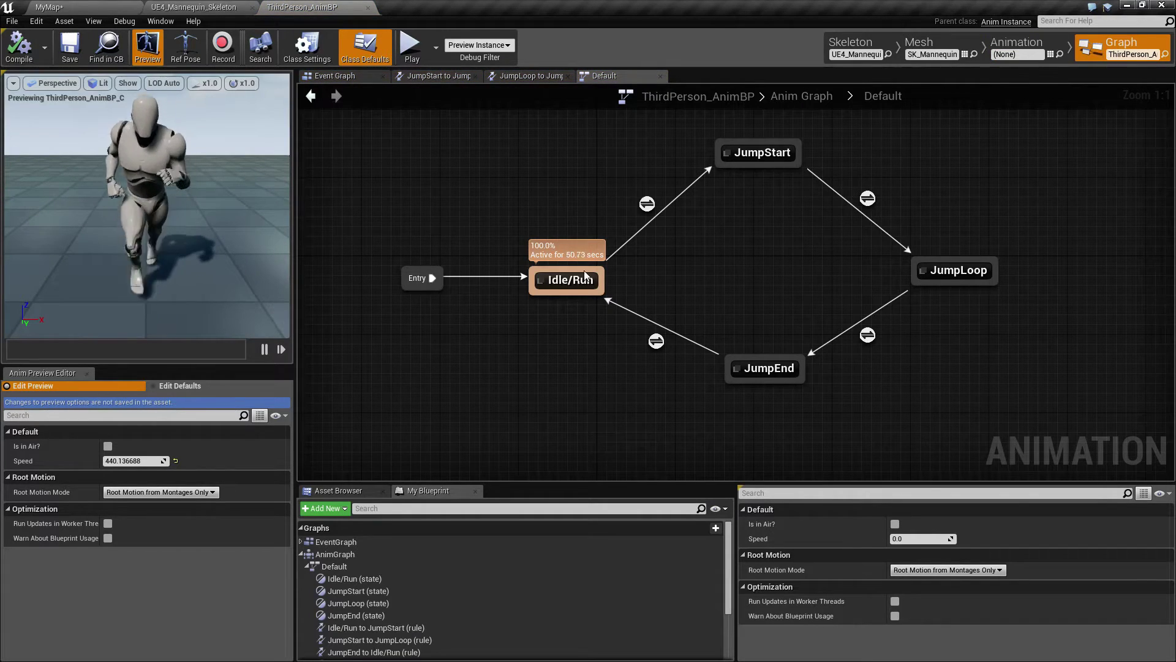
left_click(301, 553)
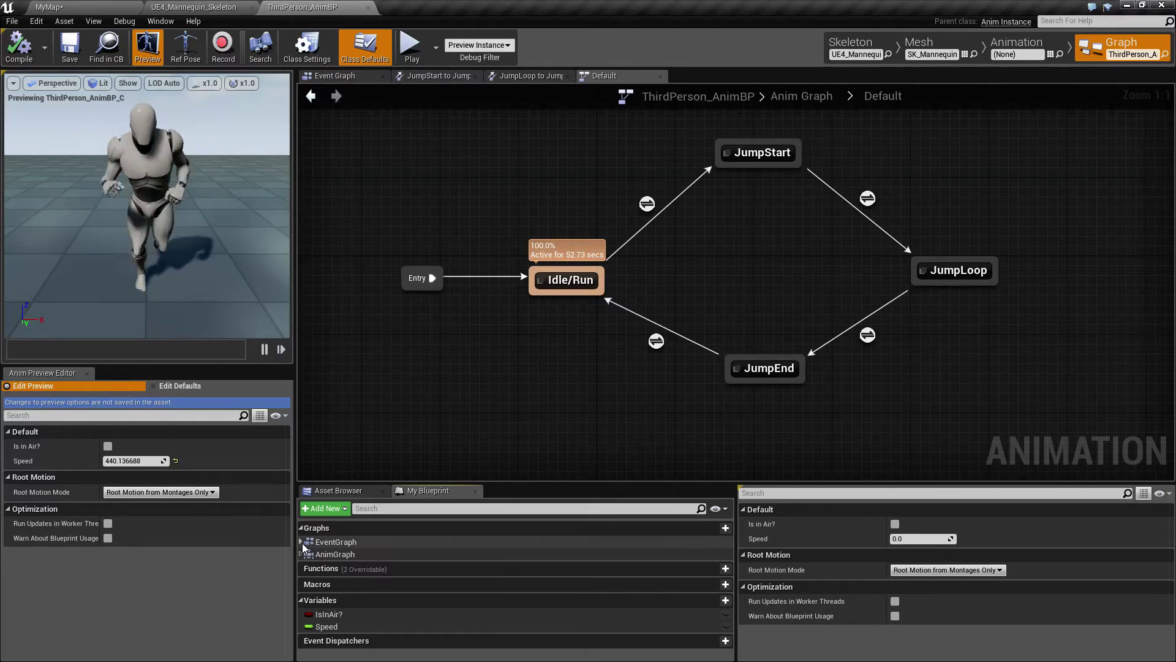
left_click(302, 542)
double_click(341, 555)
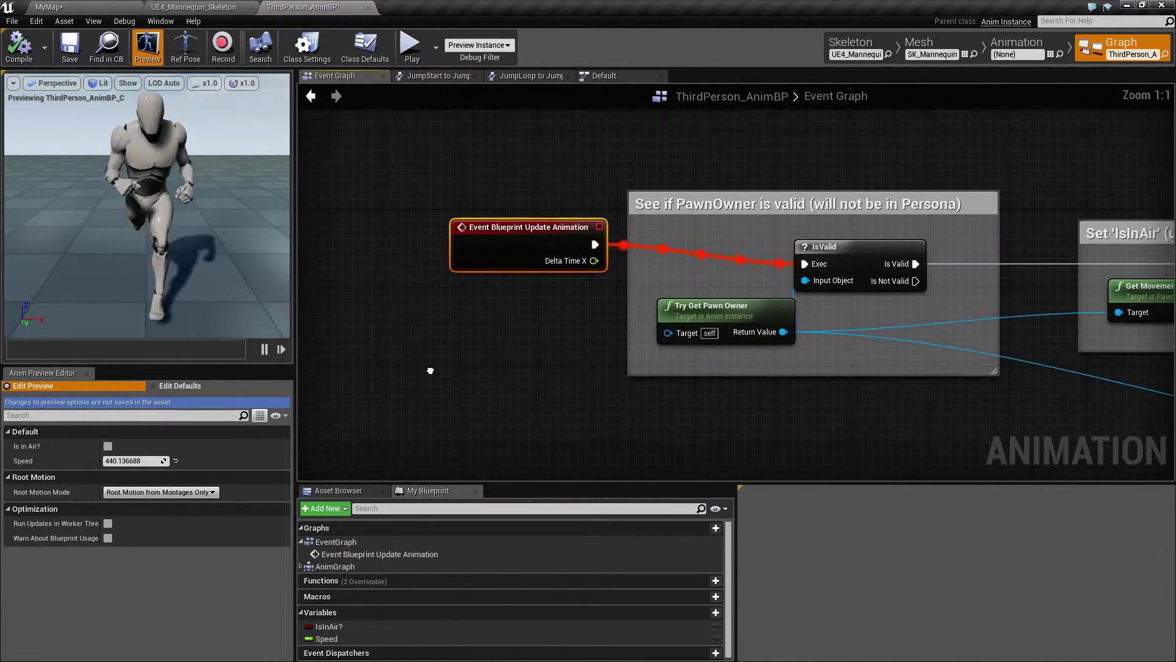
scroll(576, 417, "down", 5)
right_click_drag(806, 295, 641, 277)
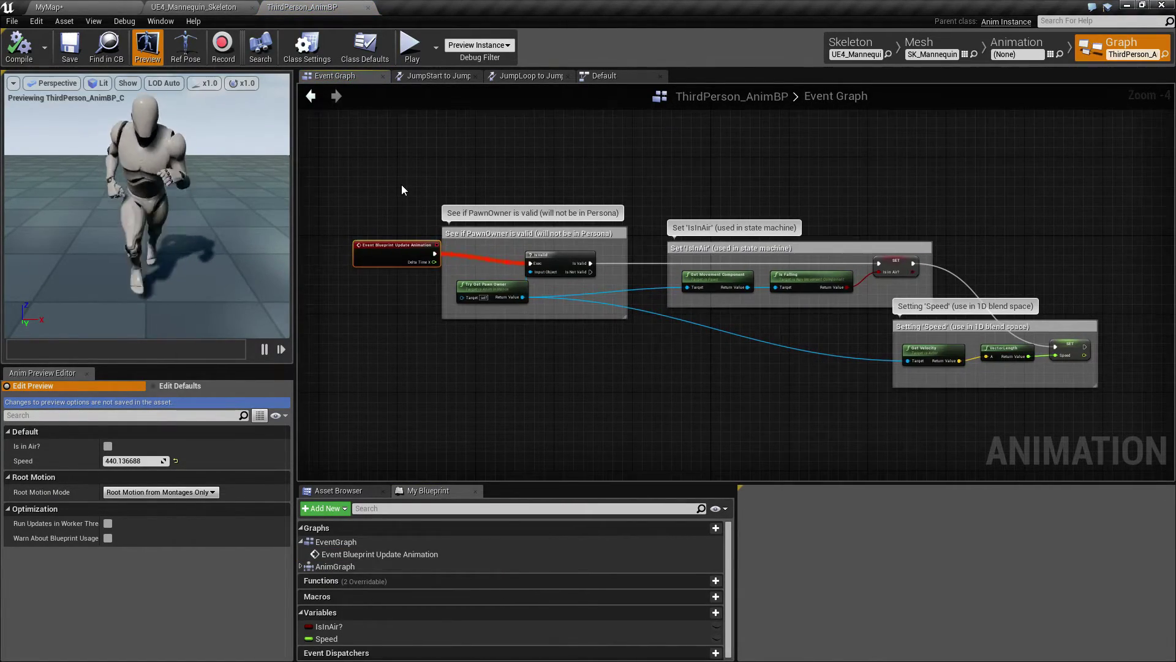
double_click(343, 566)
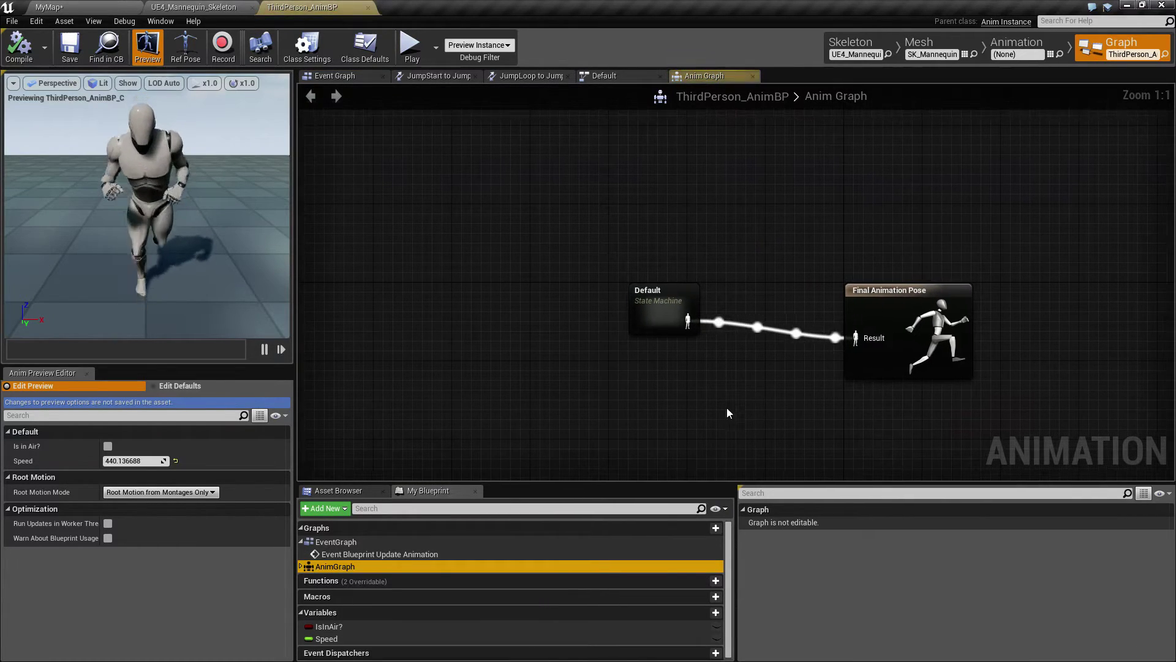
Step: Open the Default state machine and select the Idle/Run and jump states to review them
left_click(304, 569)
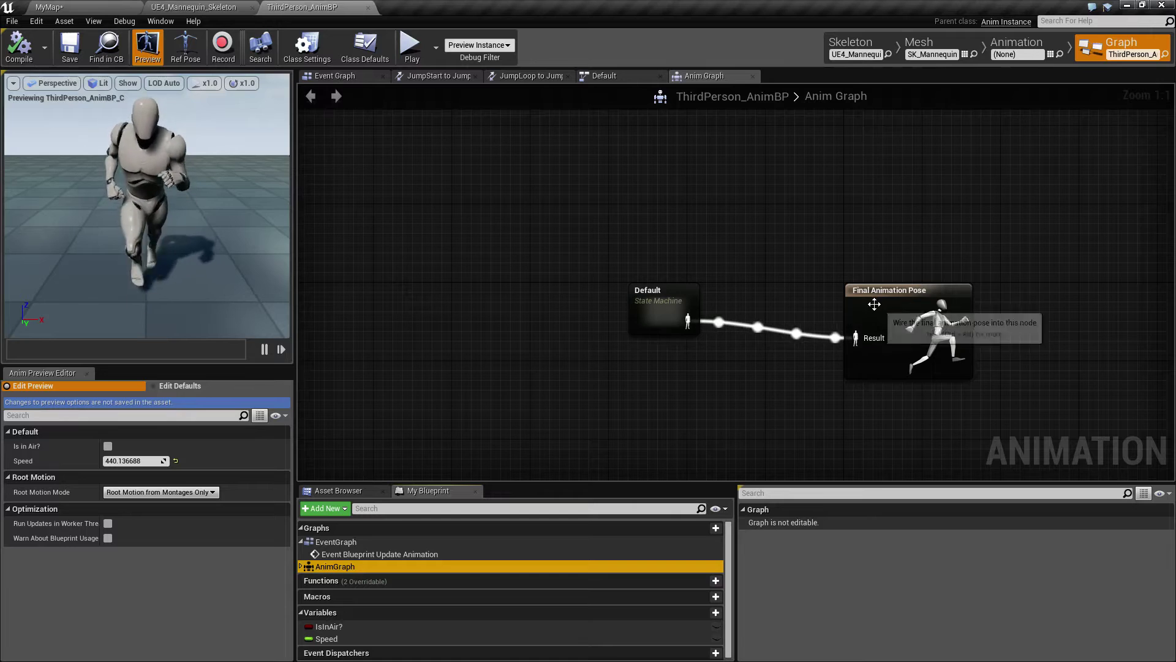
double_click(664, 311)
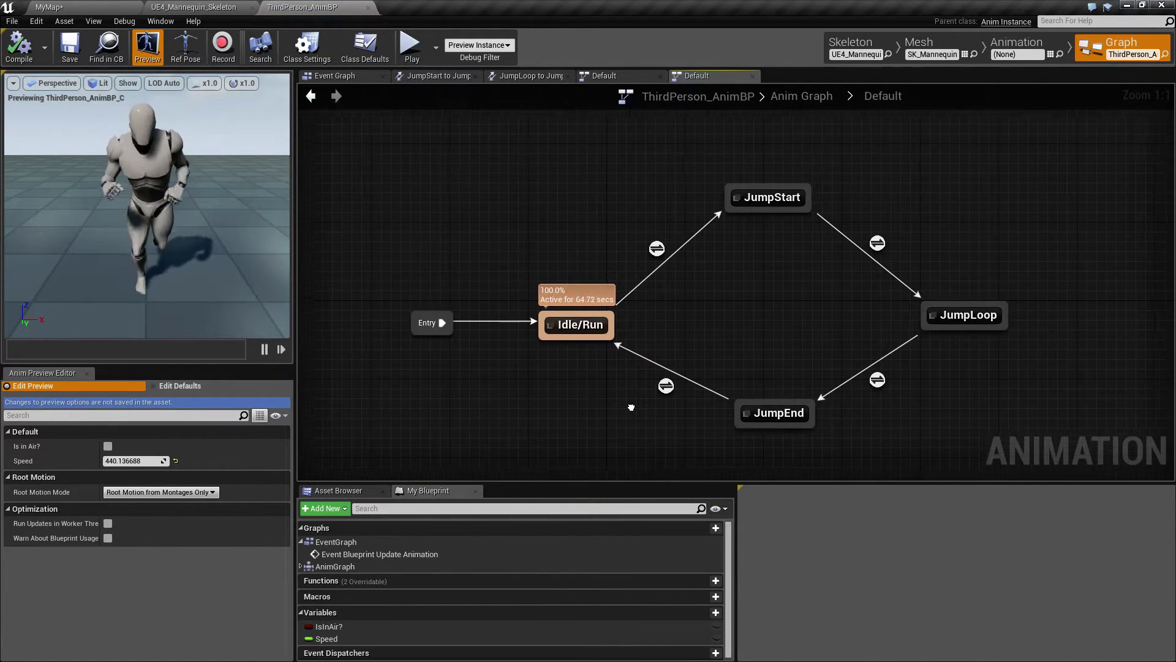
left_click_drag(567, 187, 609, 362)
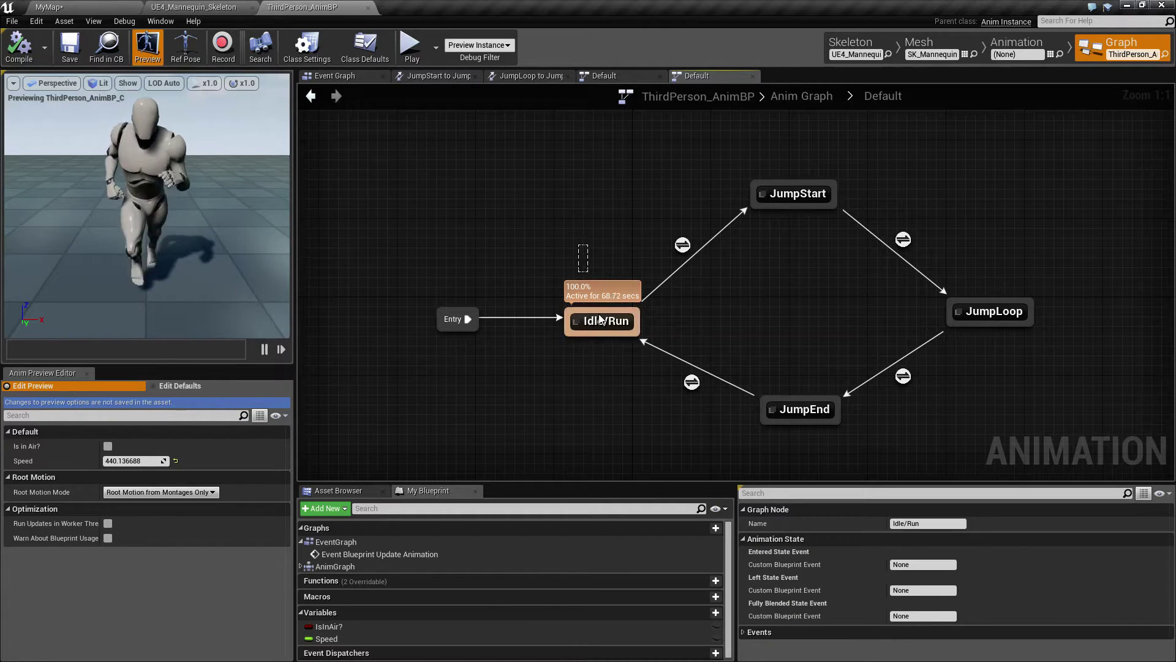
left_click_drag(660, 176, 980, 433)
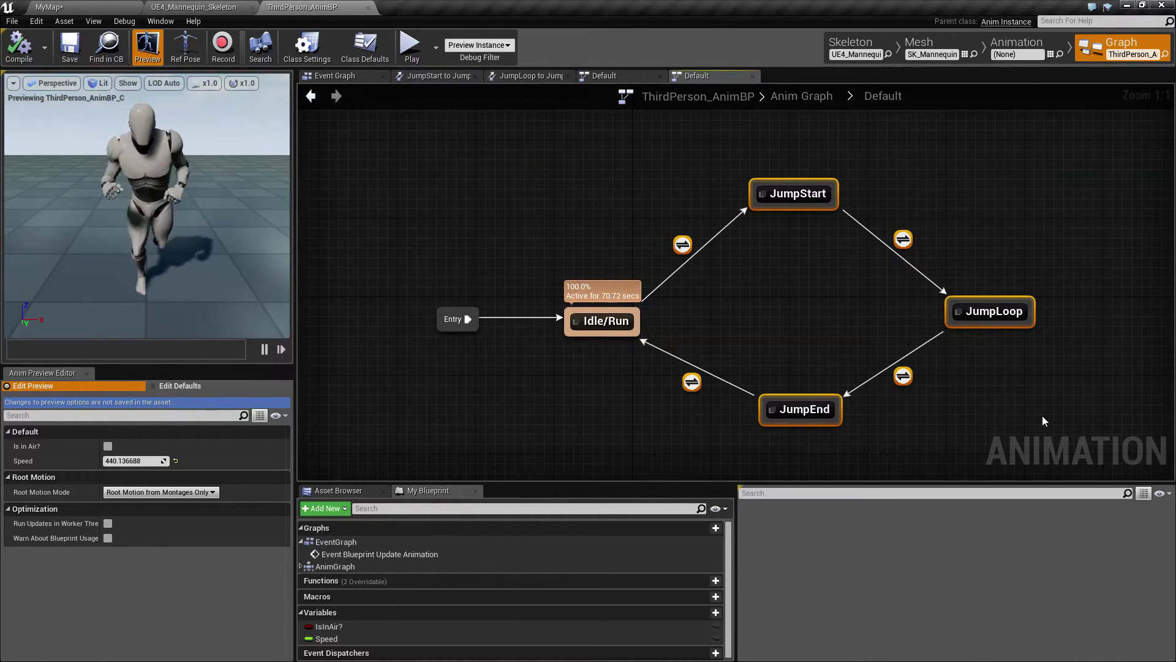
right_click_drag(696, 192, 649, 190)
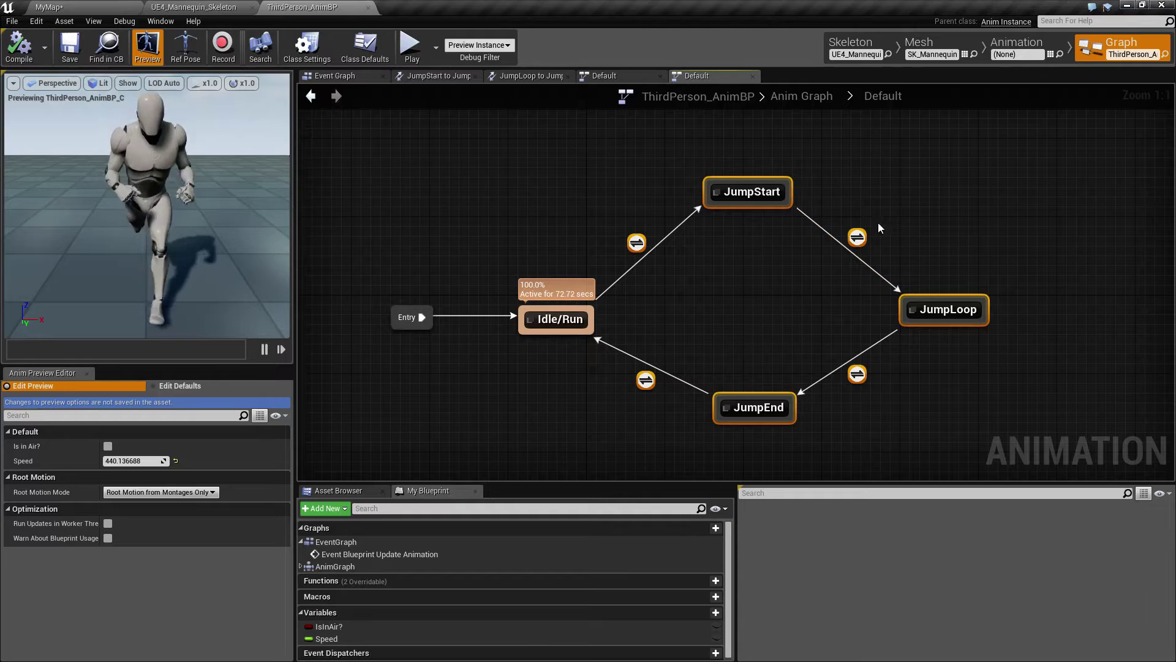
left_click(578, 391)
Step: Toggle Is in Air? on, off and on again, then show the IsInAir variable's details
left_click(109, 446)
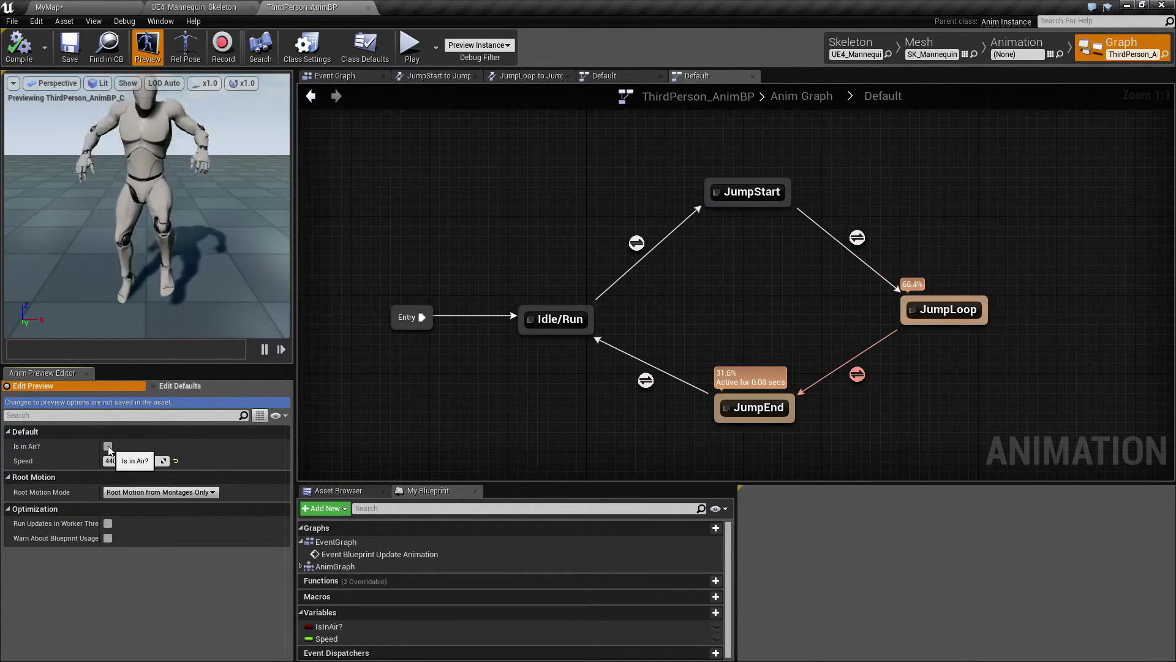
left_click(109, 447)
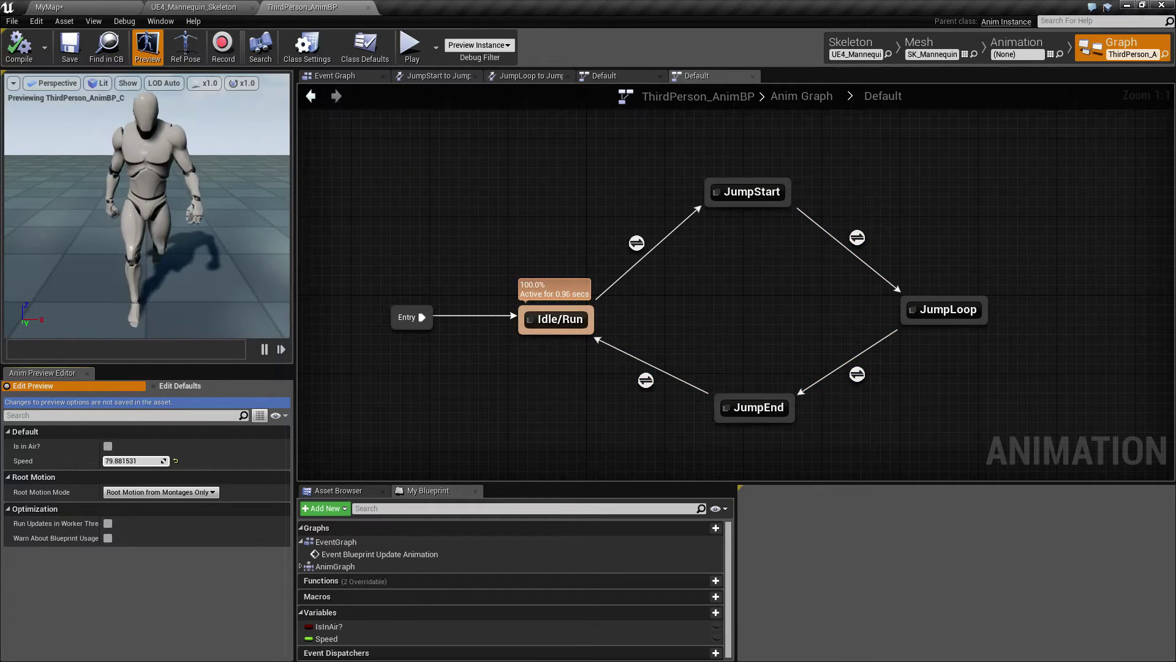
left_click(109, 447)
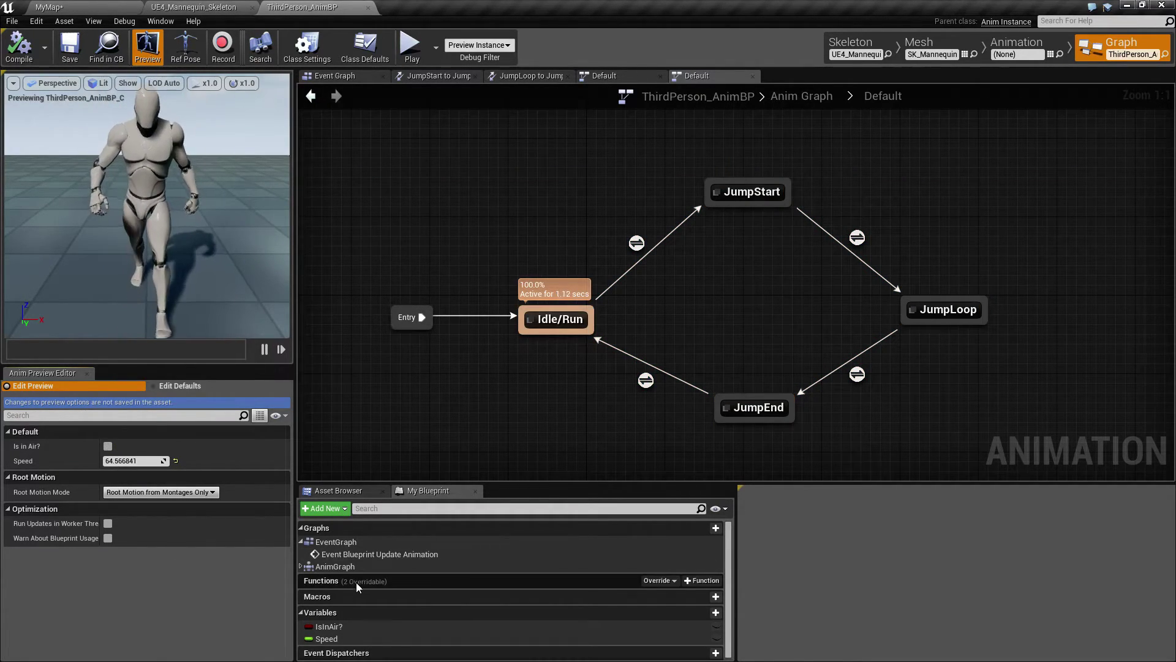
left_click(330, 628)
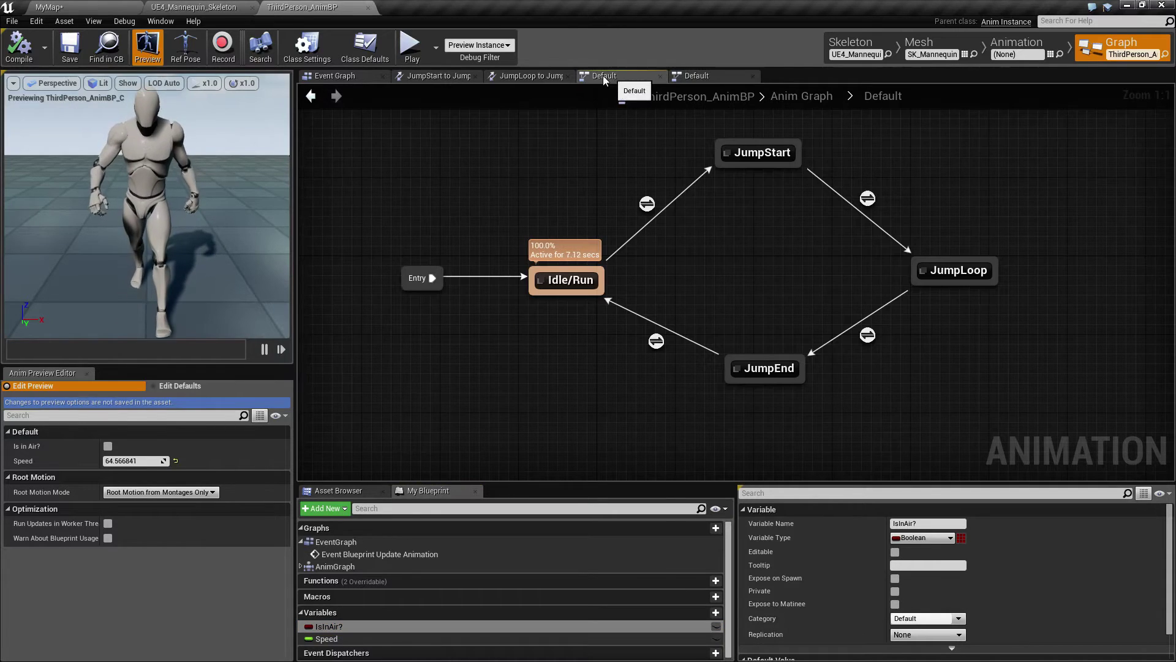
Step: In the Event Graph, frame the IsInAir logic and select the Get Movement Component node
left_click(337, 76)
scroll(649, 417, "up", 5)
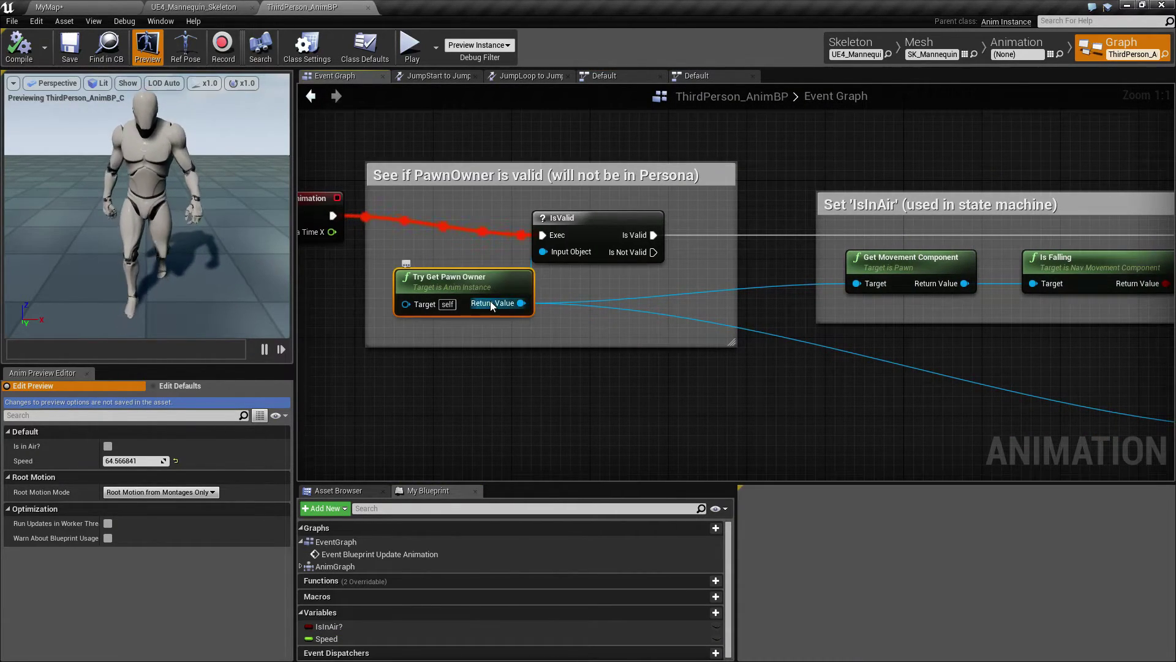
right_click_drag(930, 305, 653, 327)
left_click(637, 288)
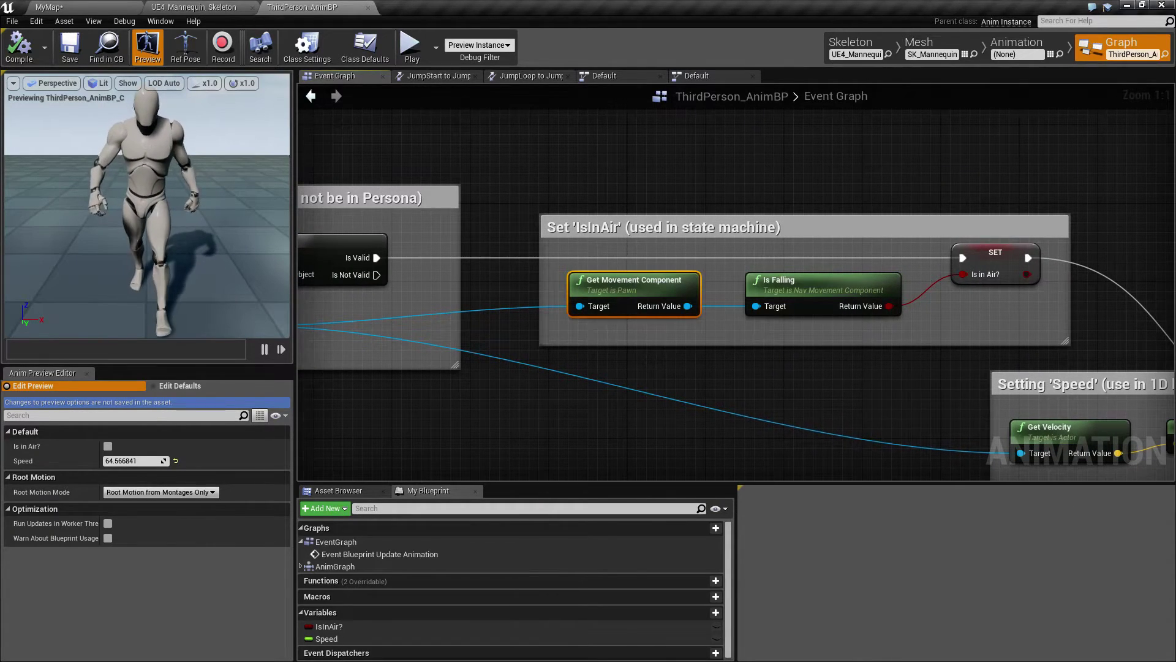
right_click_drag(637, 288, 542, 302)
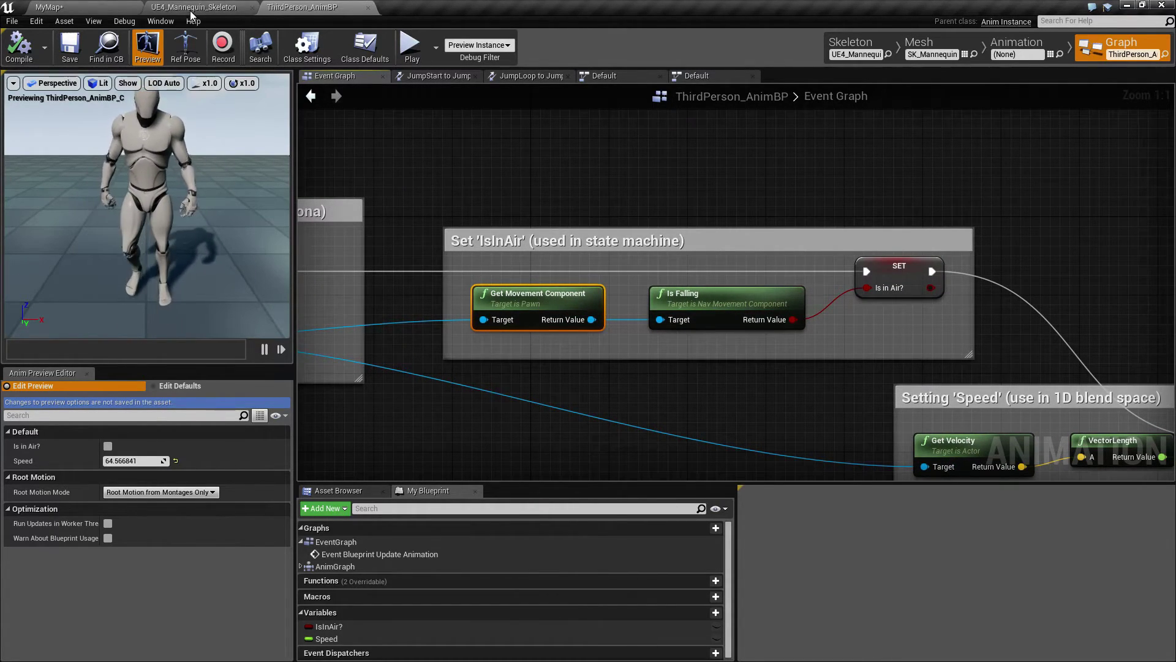
Step: Open ThirdPersonCharacter from the ThirdPersonBP Blueprints folder and view its CharacterMovement settings
left_click(49, 7)
double_click(53, 553)
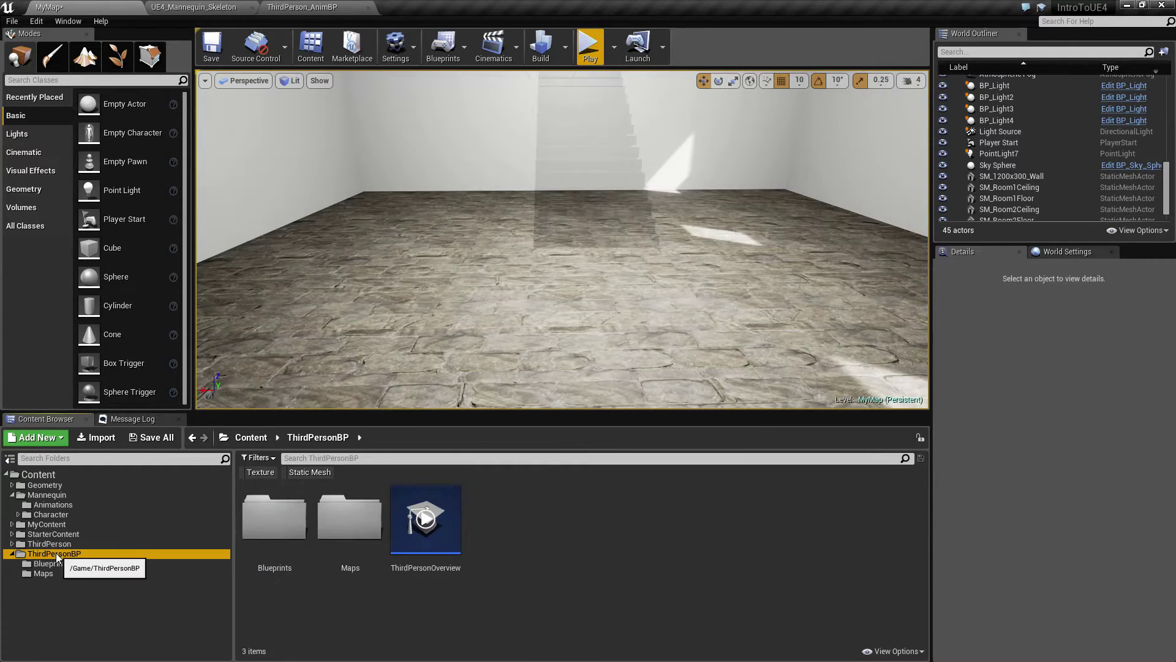
left_click(51, 563)
double_click(242, 521)
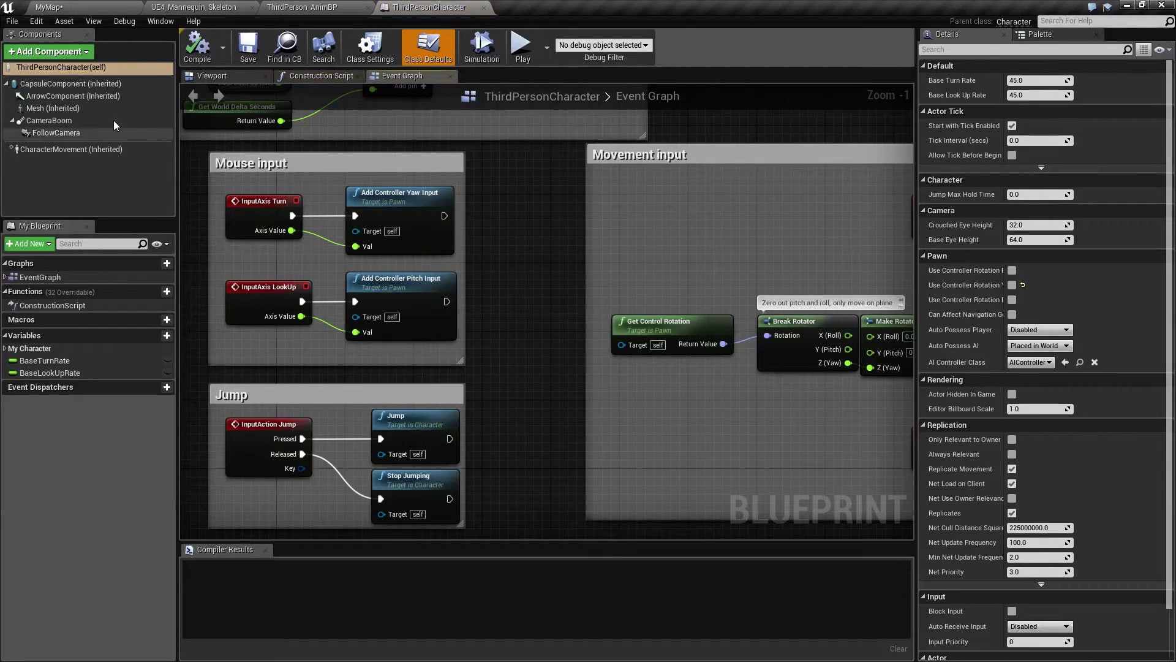
left_click(71, 150)
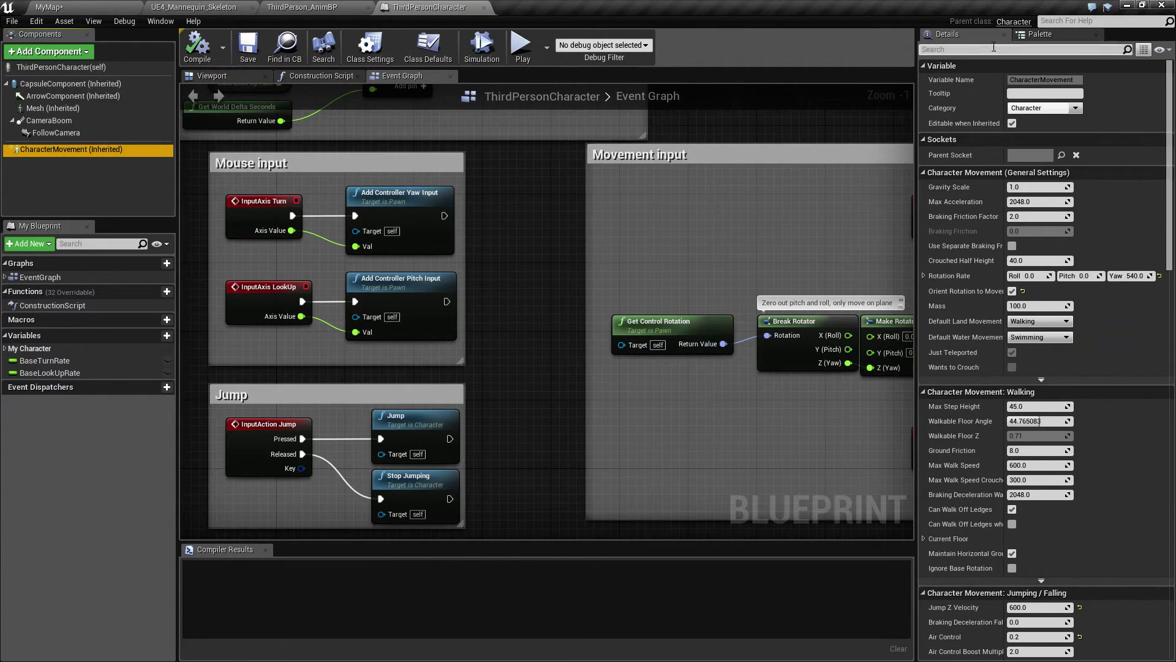
Step: Back in the AnimBP Event Graph, inspect the Is Falling and Is in Air? setter nodes
left_click(303, 7)
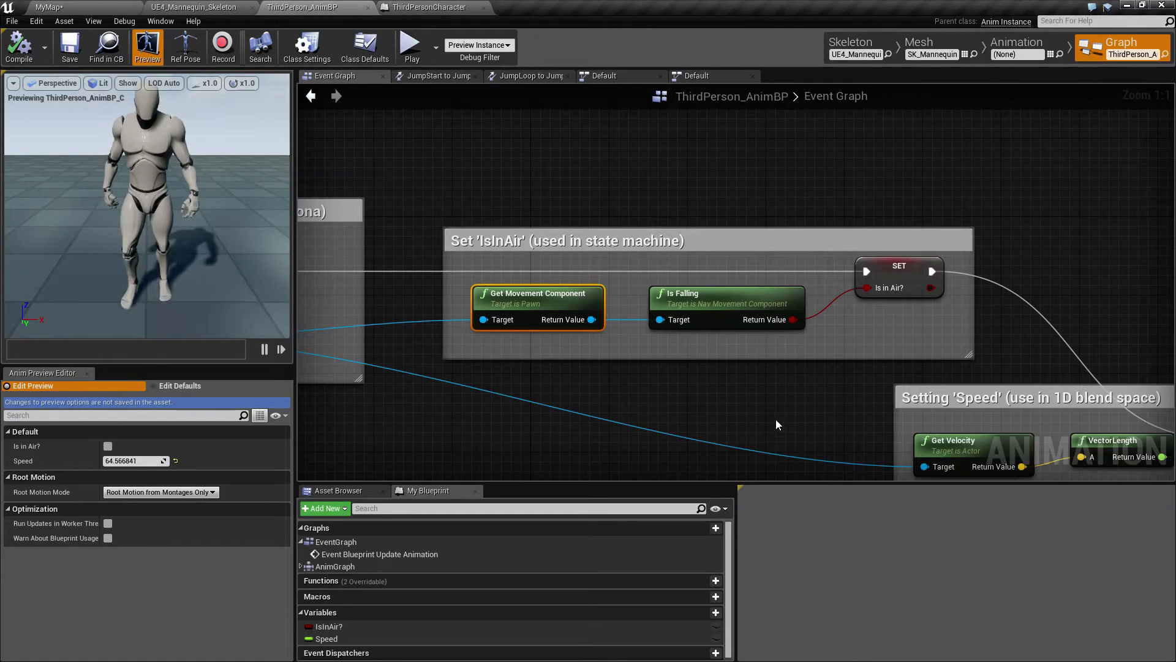
left_click(649, 315)
right_click_drag(679, 381, 542, 378)
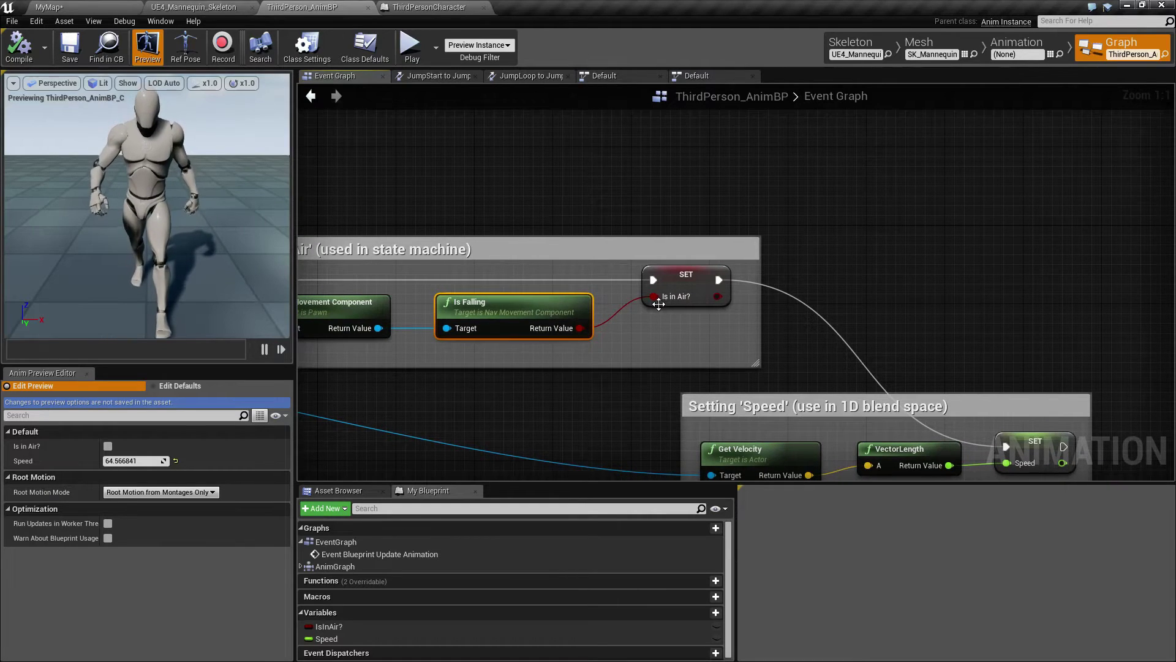
left_click(683, 279)
Step: Frame the Speed-setting logic, select Get Velocity, and inspect the Speed variable on SET Speed
right_click_drag(683, 278, 646, 255)
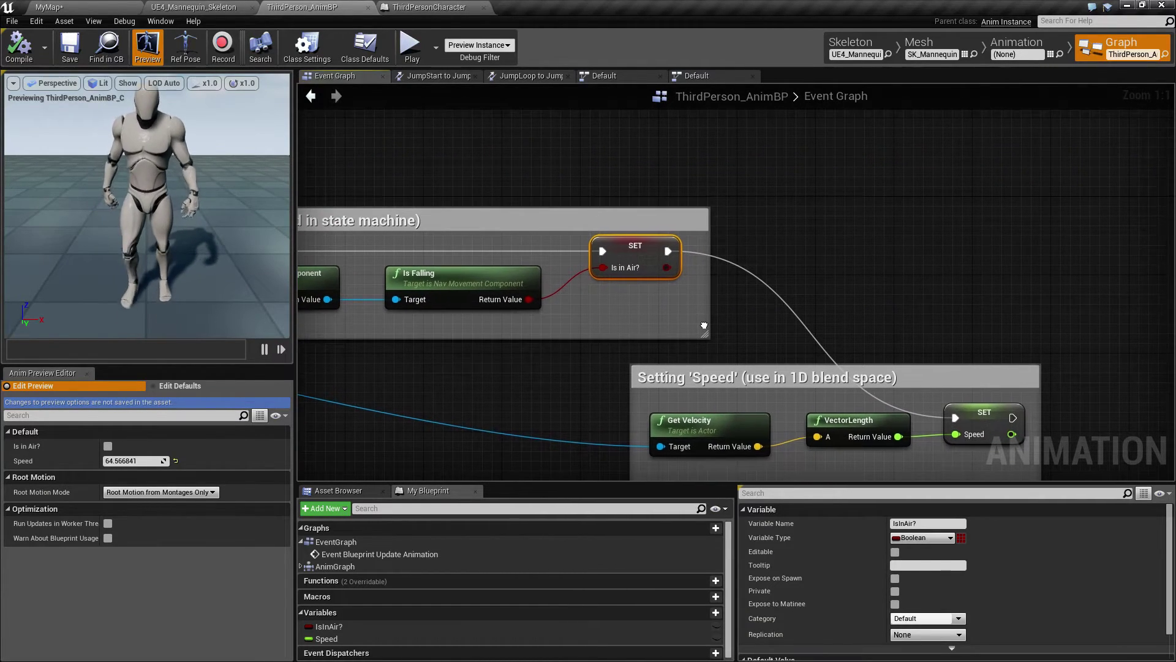
right_click_drag(717, 335, 644, 310)
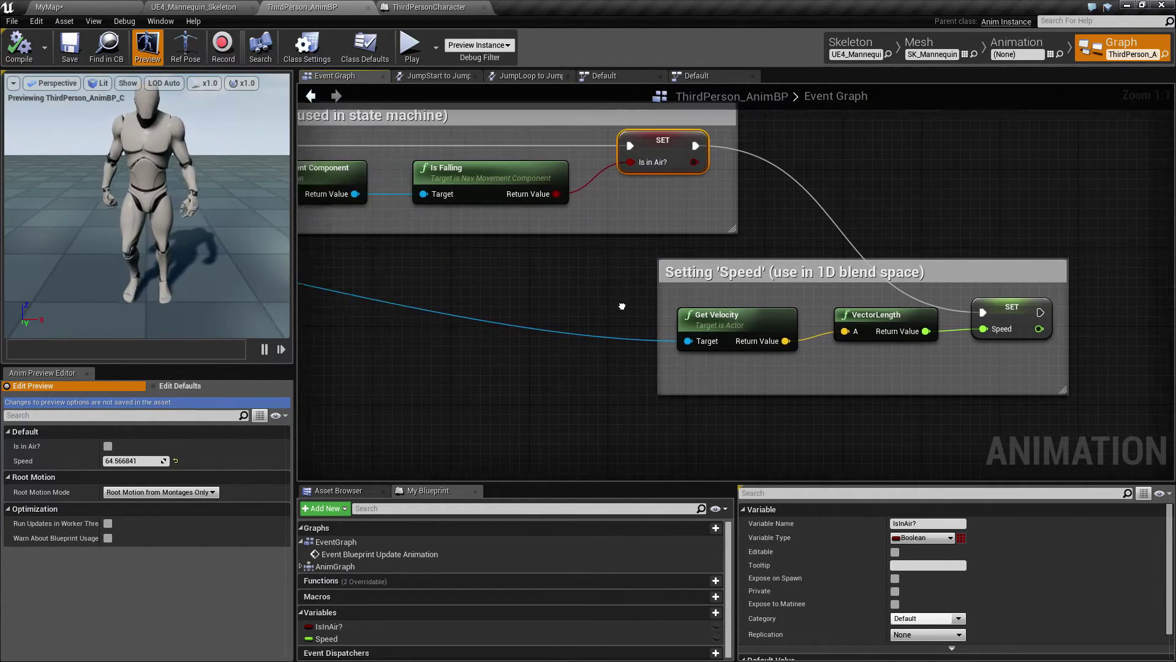
right_click_drag(623, 313, 545, 351)
left_click(618, 313)
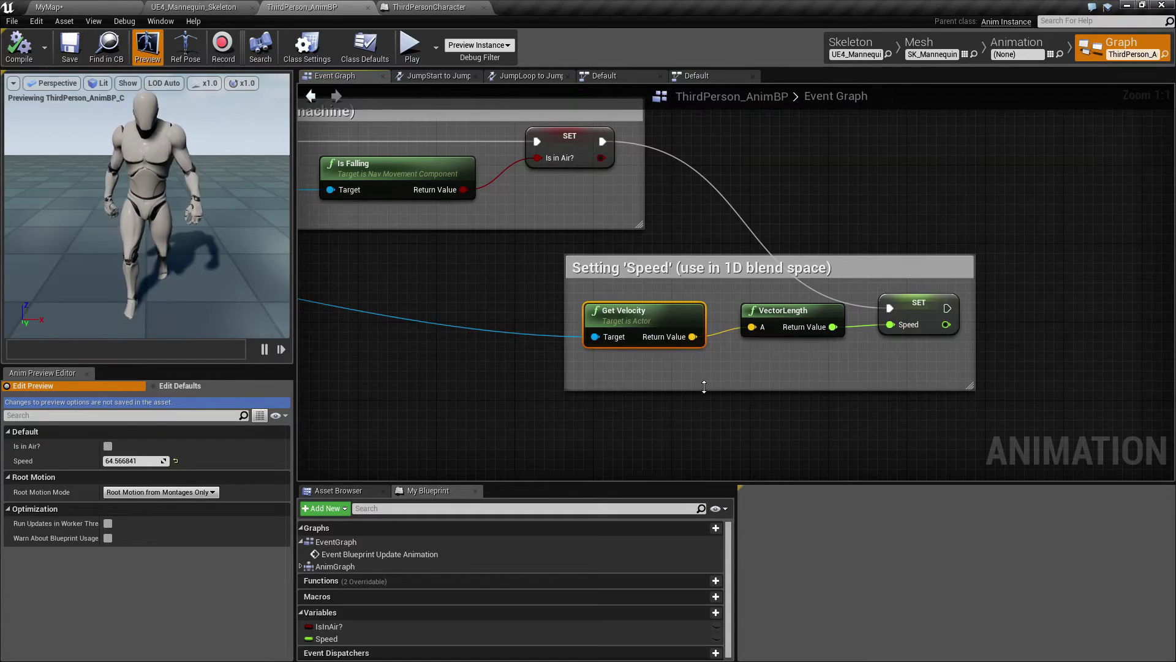
right_click_drag(704, 386, 599, 426)
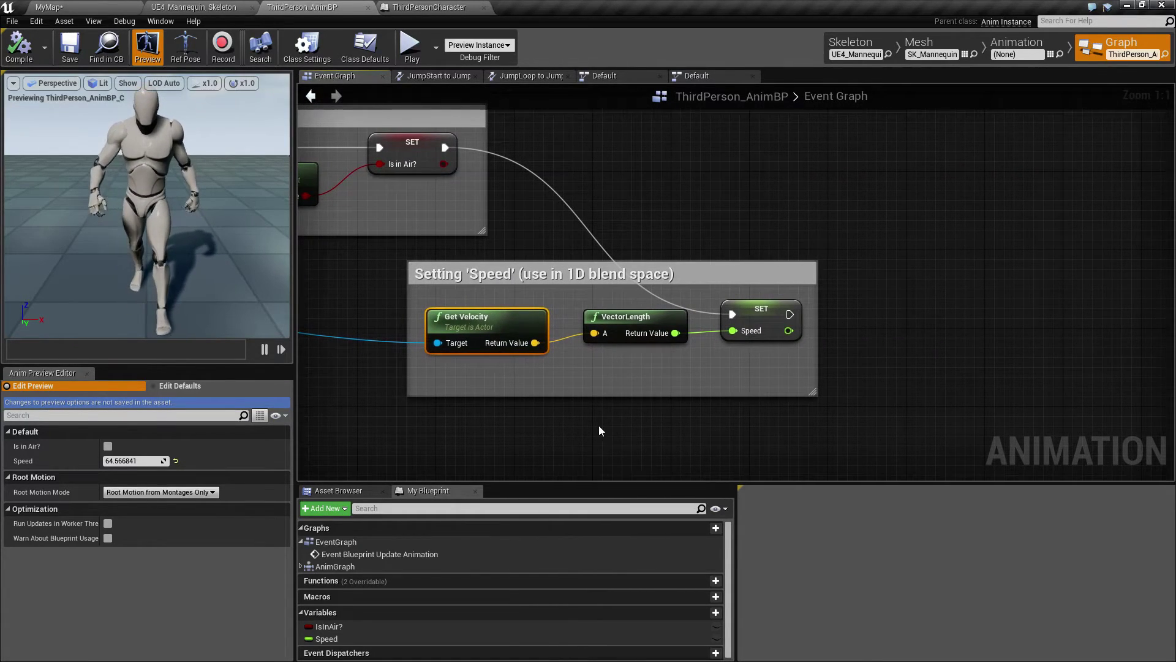
left_click(753, 315)
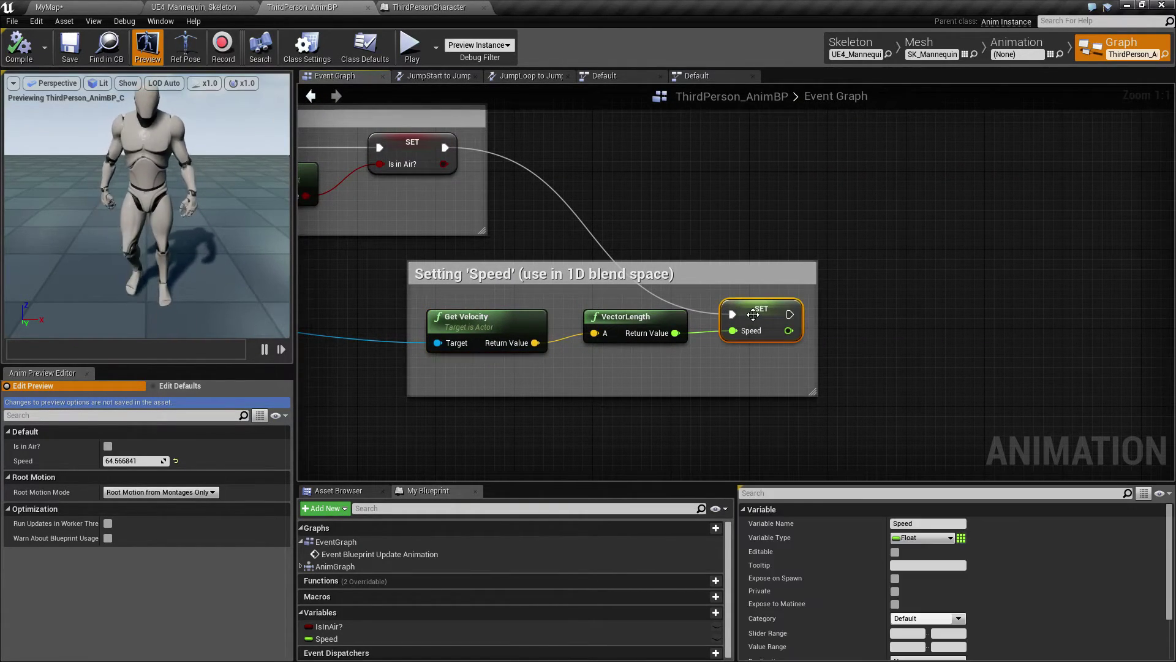
Step: Recheck ThirdPersonCharacter's CharacterMovement and Movement input graph, then return to the animation blueprint
left_click(429, 7)
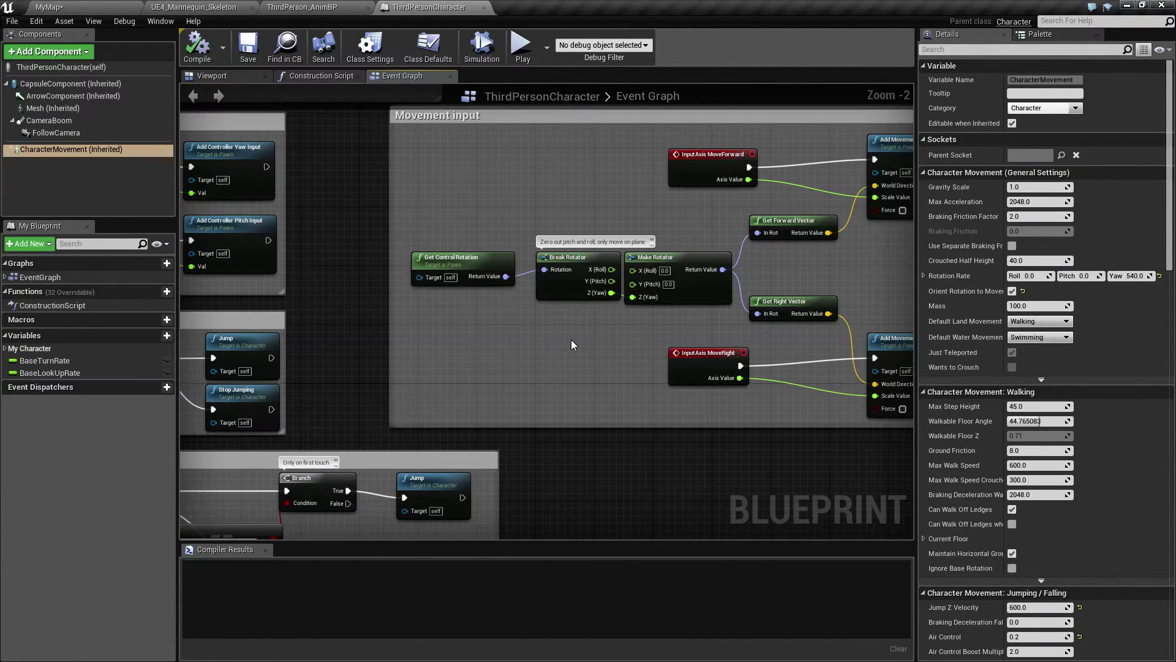
left_click(72, 148)
right_click_drag(502, 349, 446, 384)
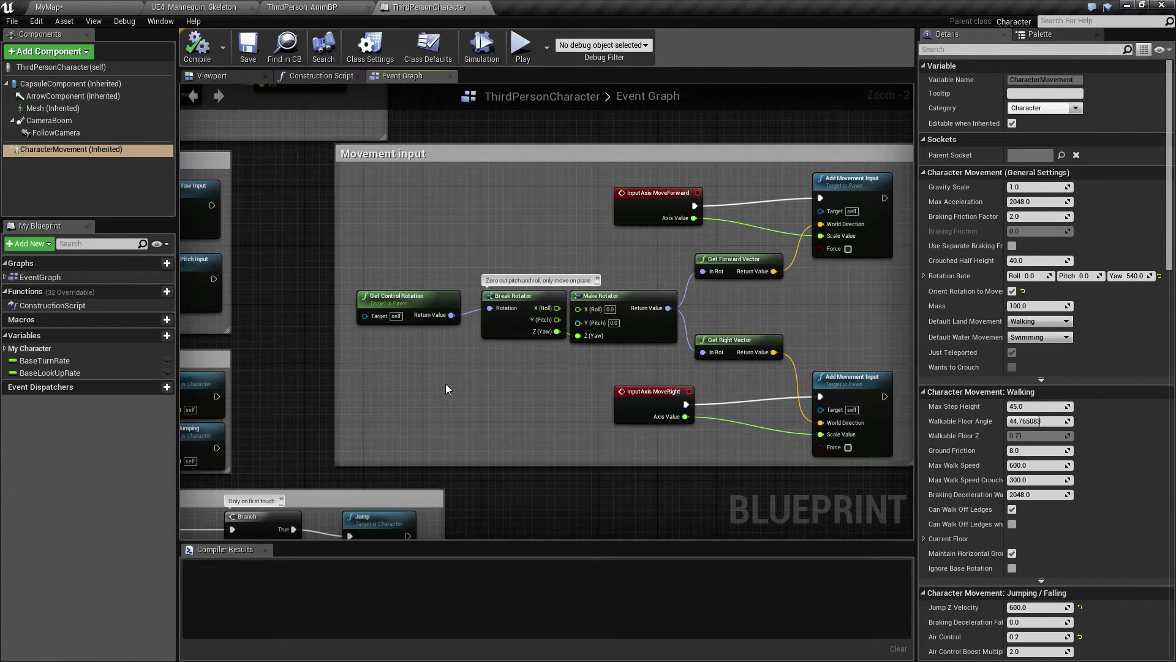
left_click(161, 6)
left_click(59, 6)
left_click(300, 6)
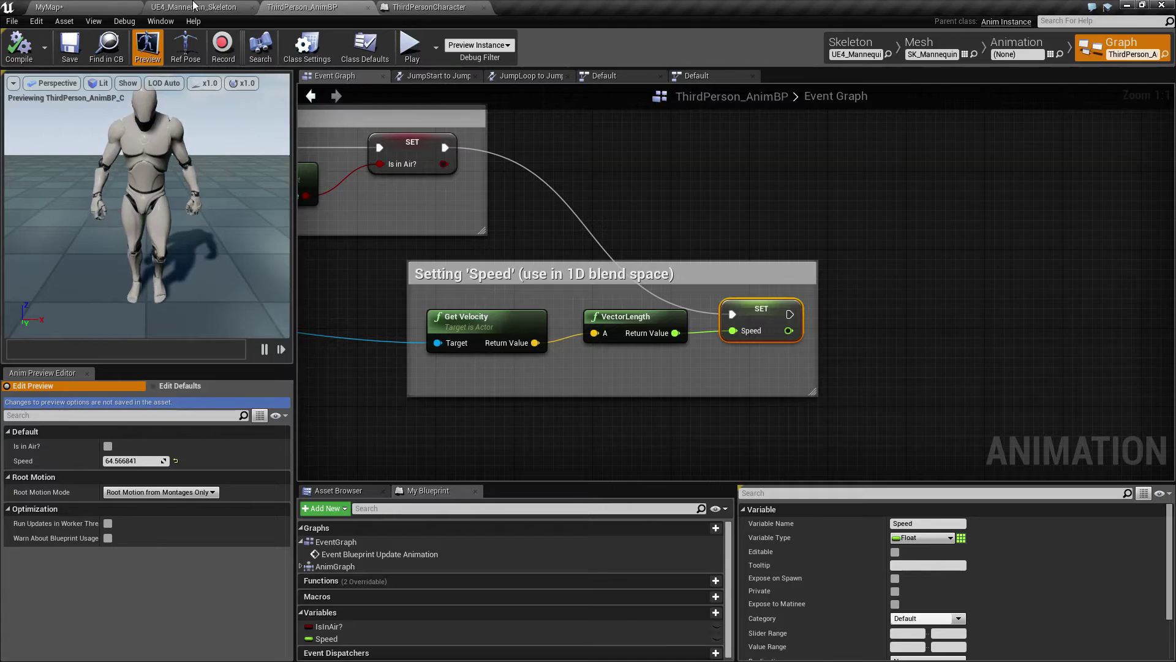
left_click(193, 6)
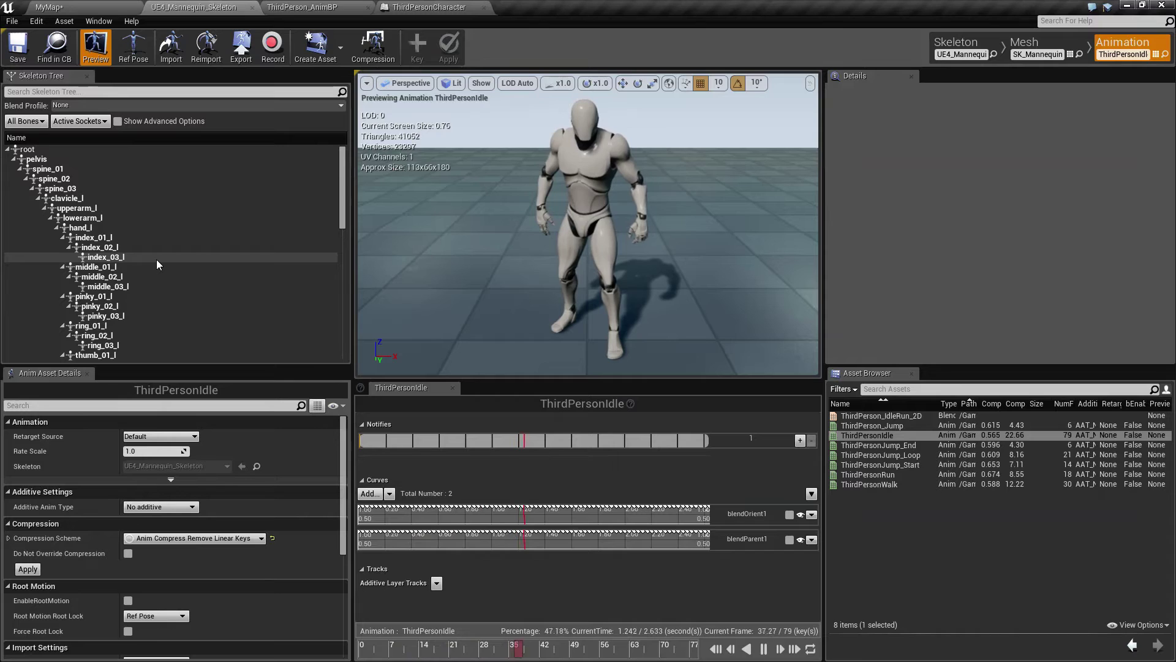
Step: Frame the IsInAir logic in the Event Graph and compare it with ThirdPersonCharacter
left_click(302, 7)
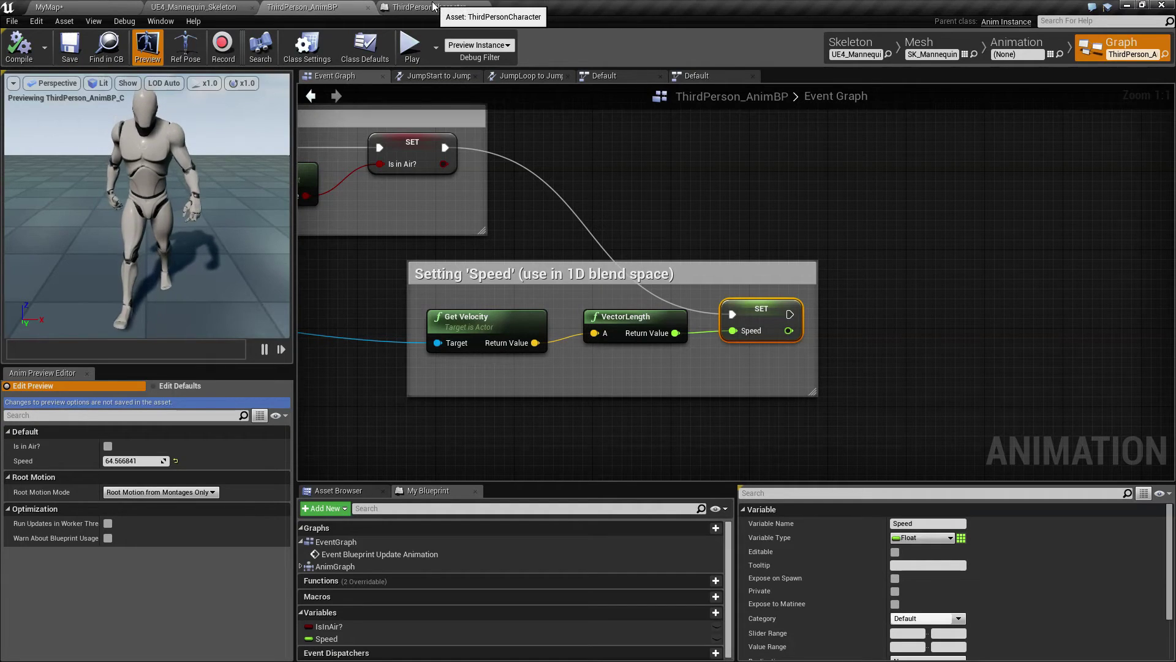
right_click_drag(392, 287, 582, 312)
scroll(548, 284, "down", 2)
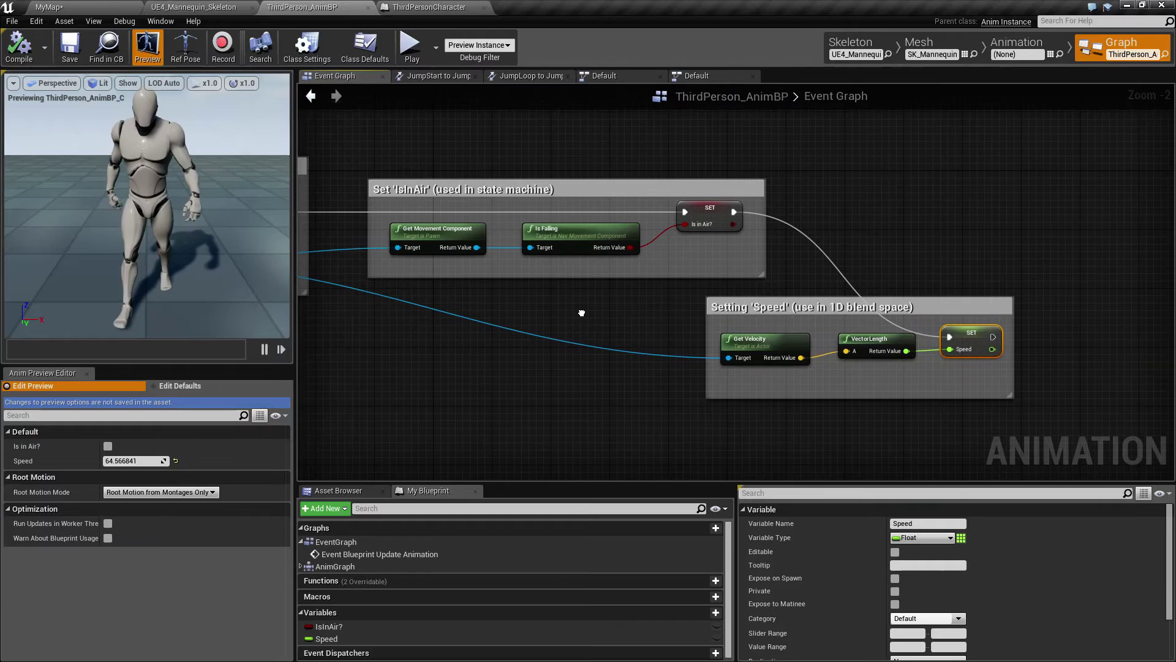
left_click(446, 6)
left_click(262, 6)
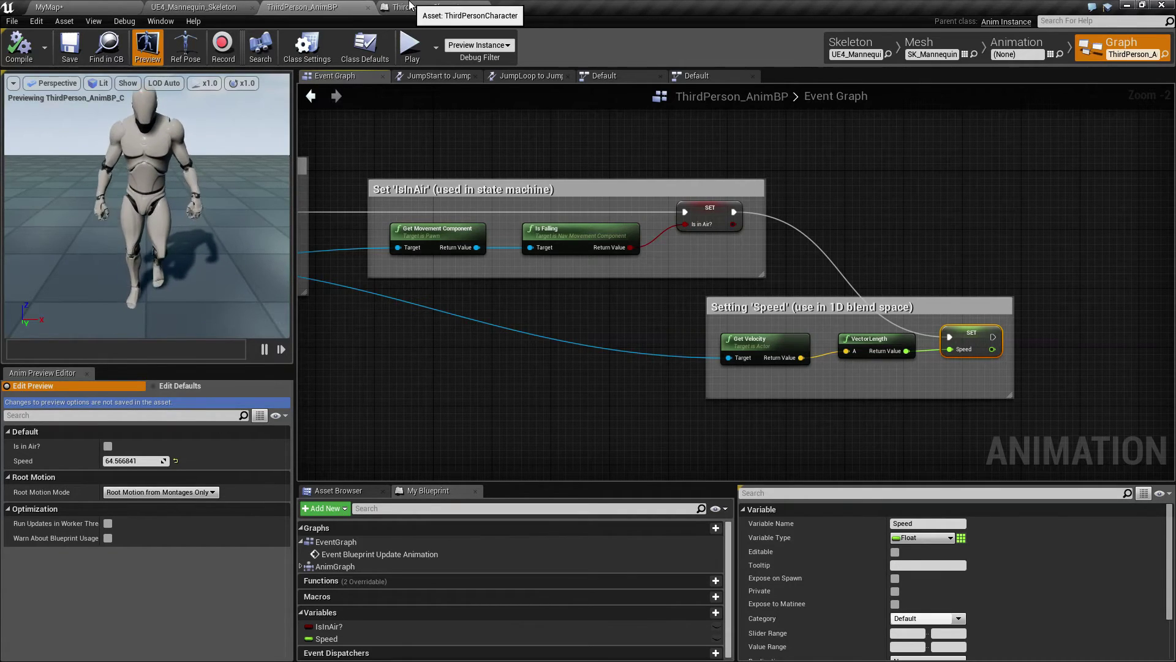
Step: Box-select the IsInAir comment, check ThirdPersonCharacter again, and recenter both comment boxes
right_click_drag(550, 417, 615, 396)
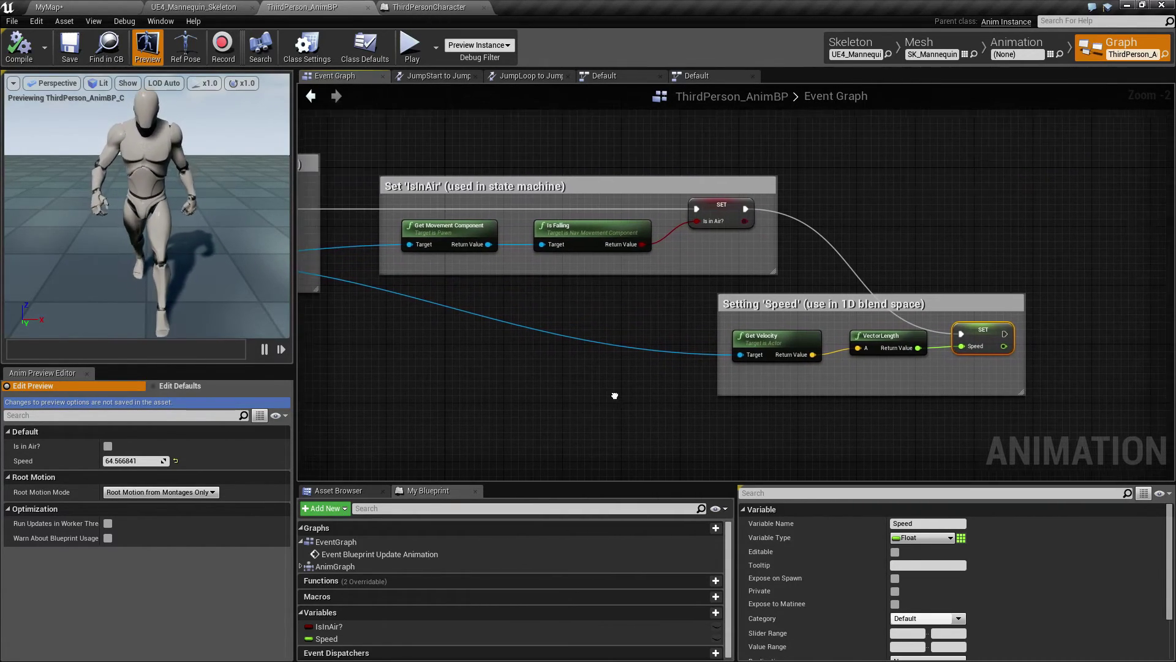
left_click_drag(368, 152, 623, 310)
right_click_drag(676, 331, 576, 342)
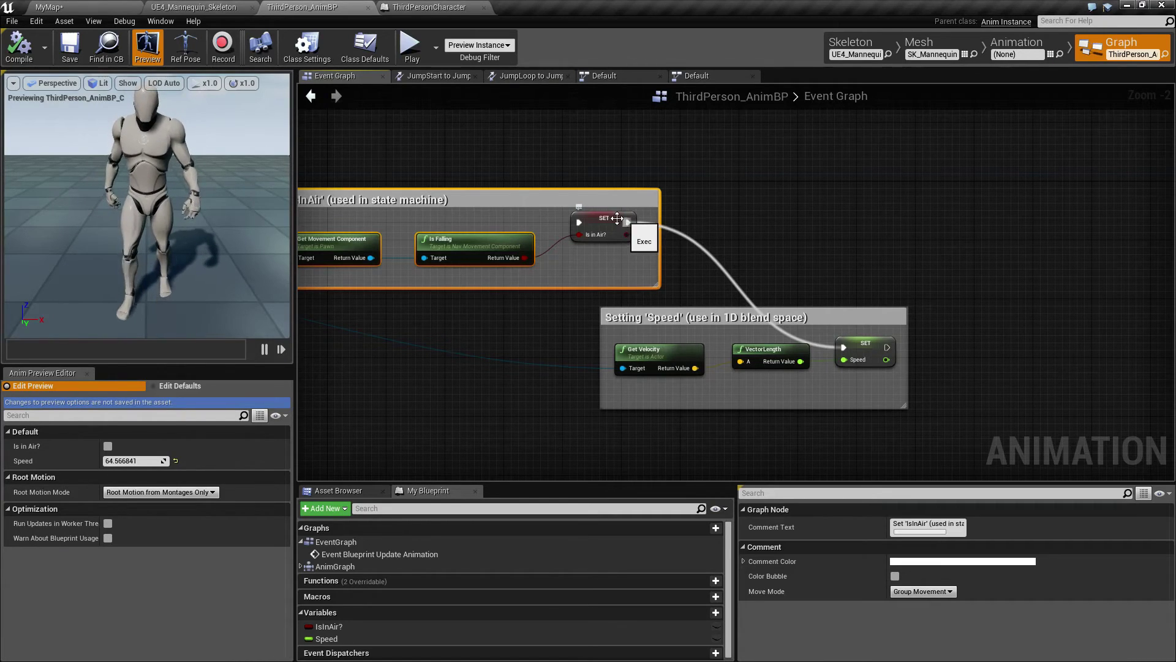
left_click(429, 6)
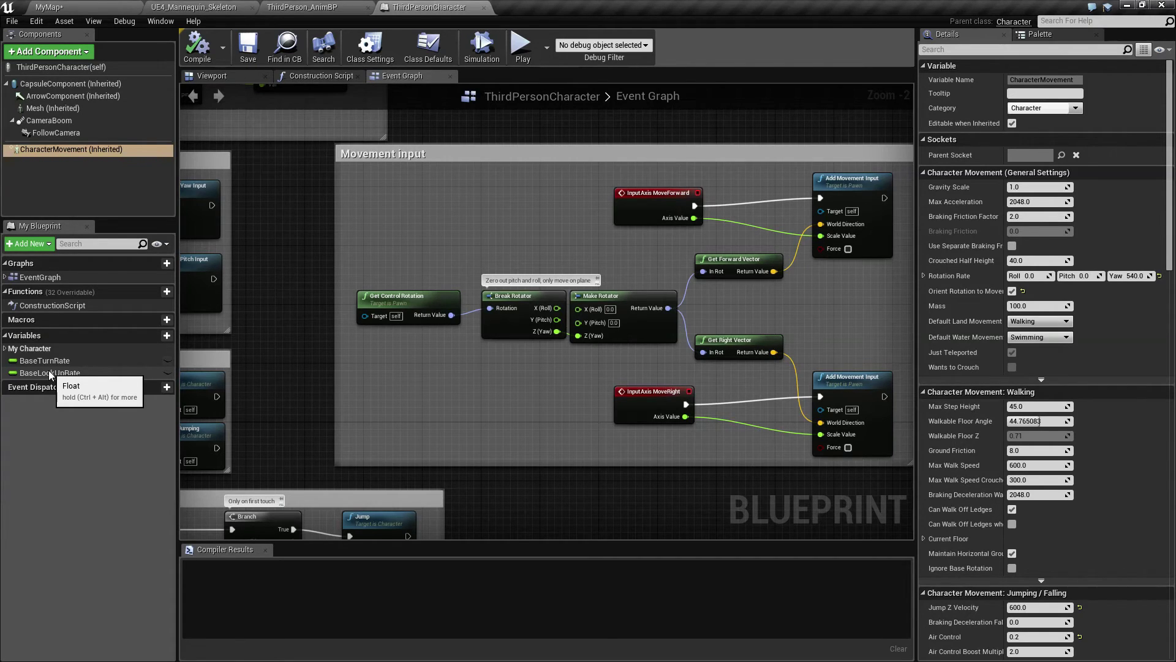
left_click(306, 7)
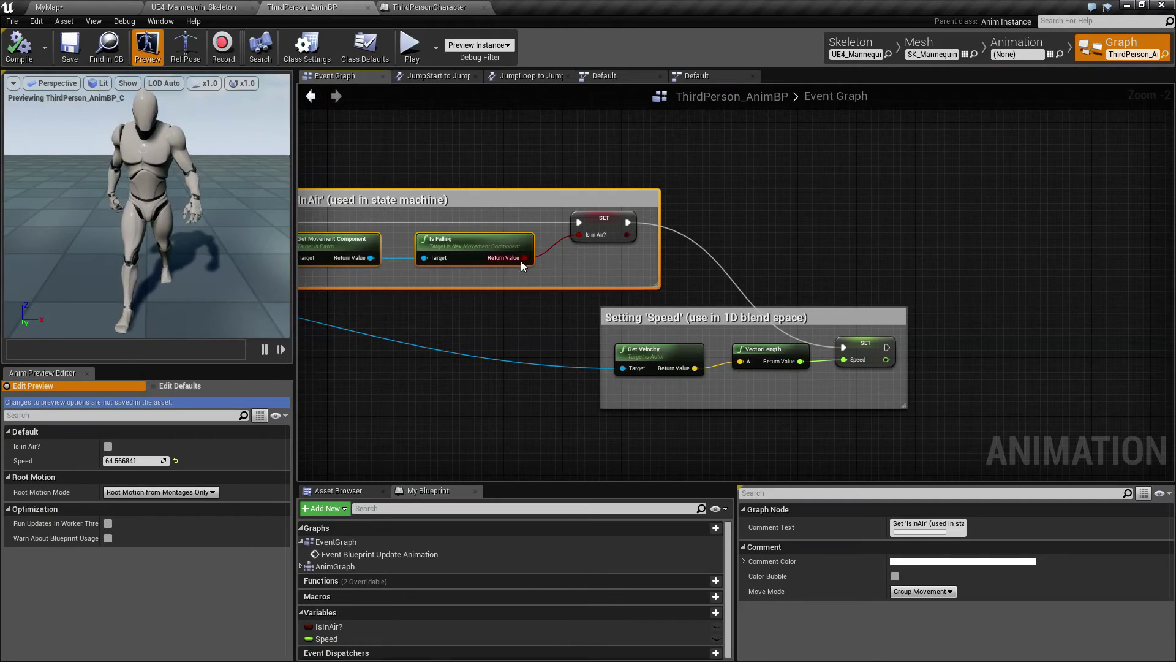
right_click_drag(521, 261, 484, 225)
right_click_drag(422, 302, 475, 313)
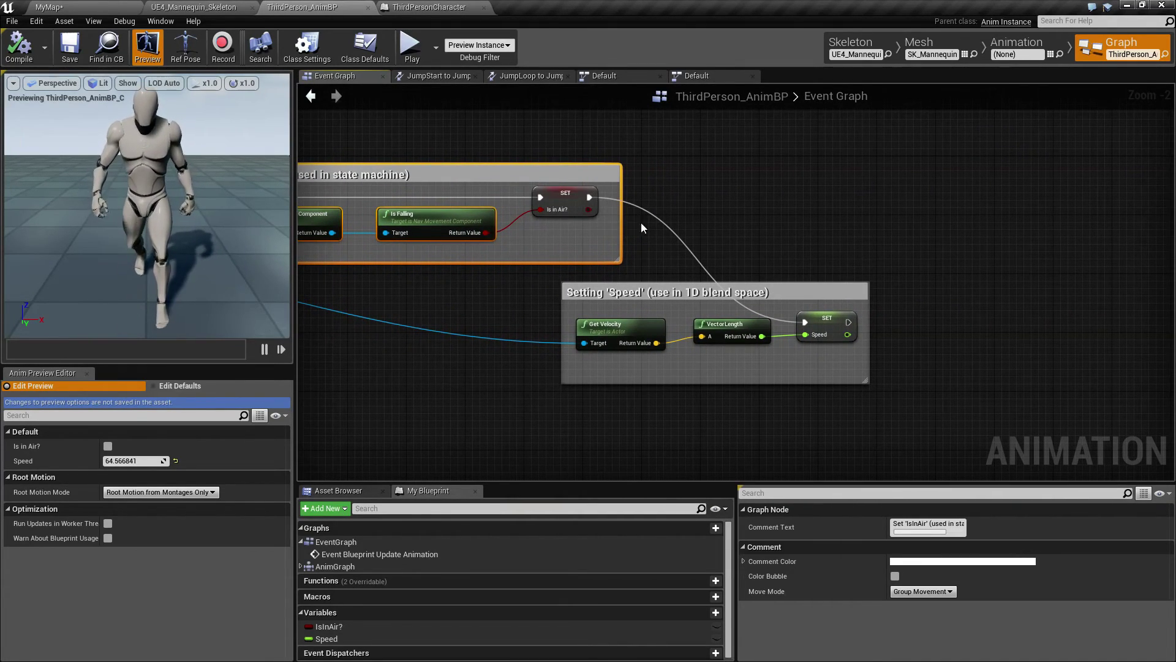
right_click_drag(640, 222, 591, 233)
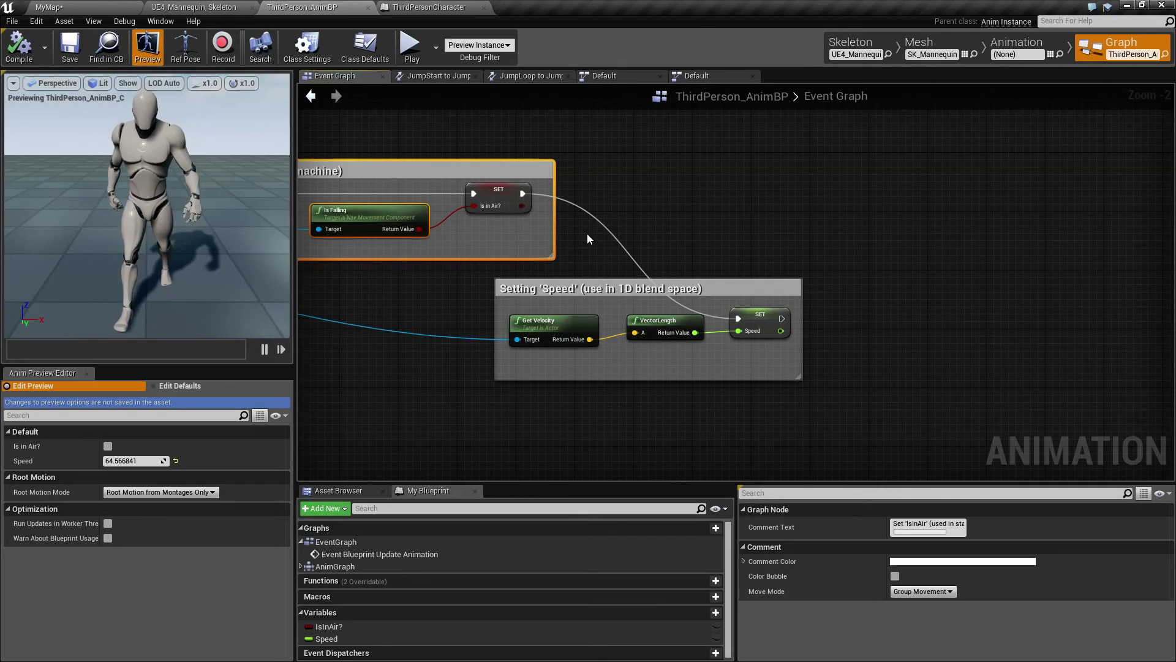
Step: In the Default state machine, start and cancel two transitions from Idle/Run, then return to MyMap
left_click(694, 76)
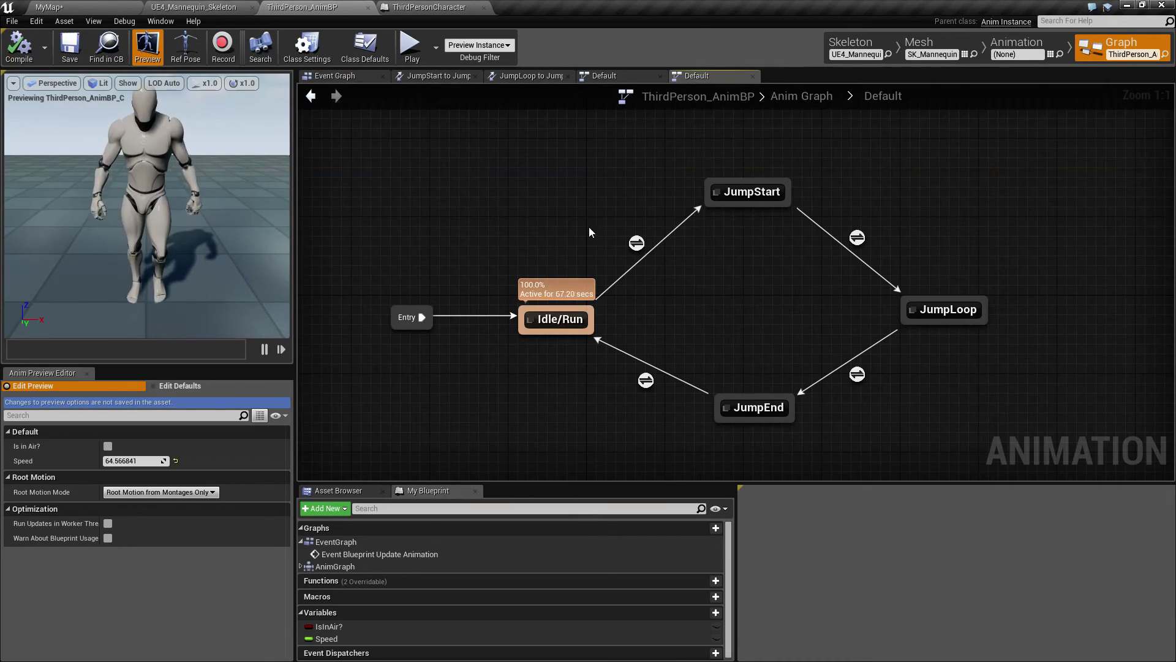
right_click_drag(590, 232, 535, 231)
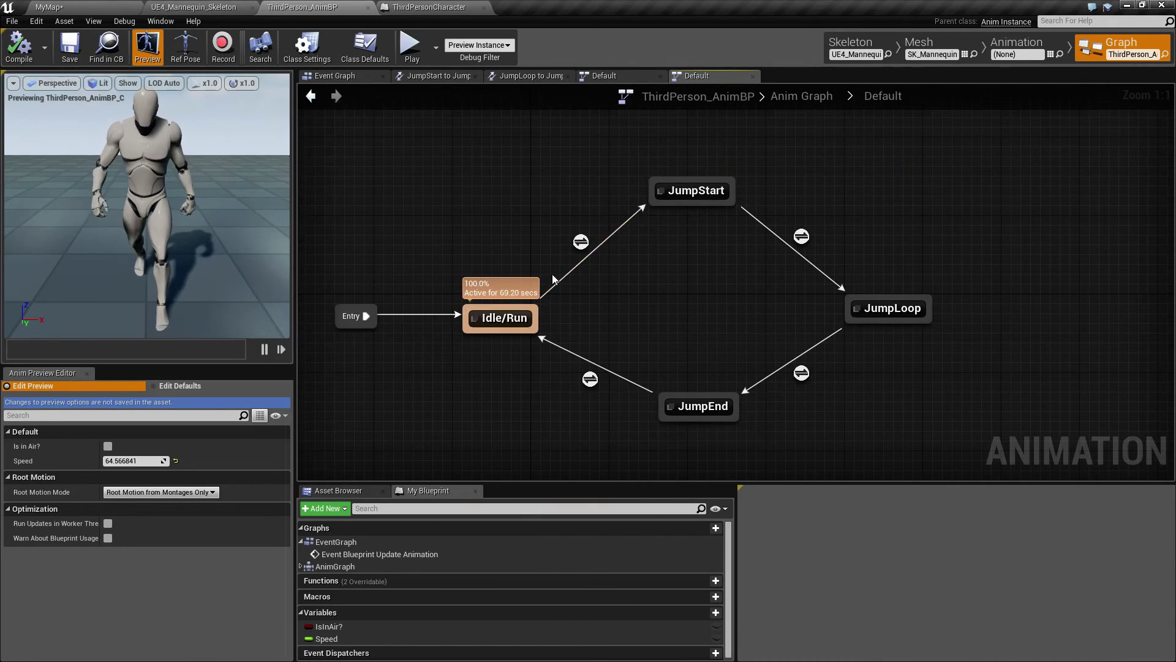
left_click_drag(527, 306, 530, 191)
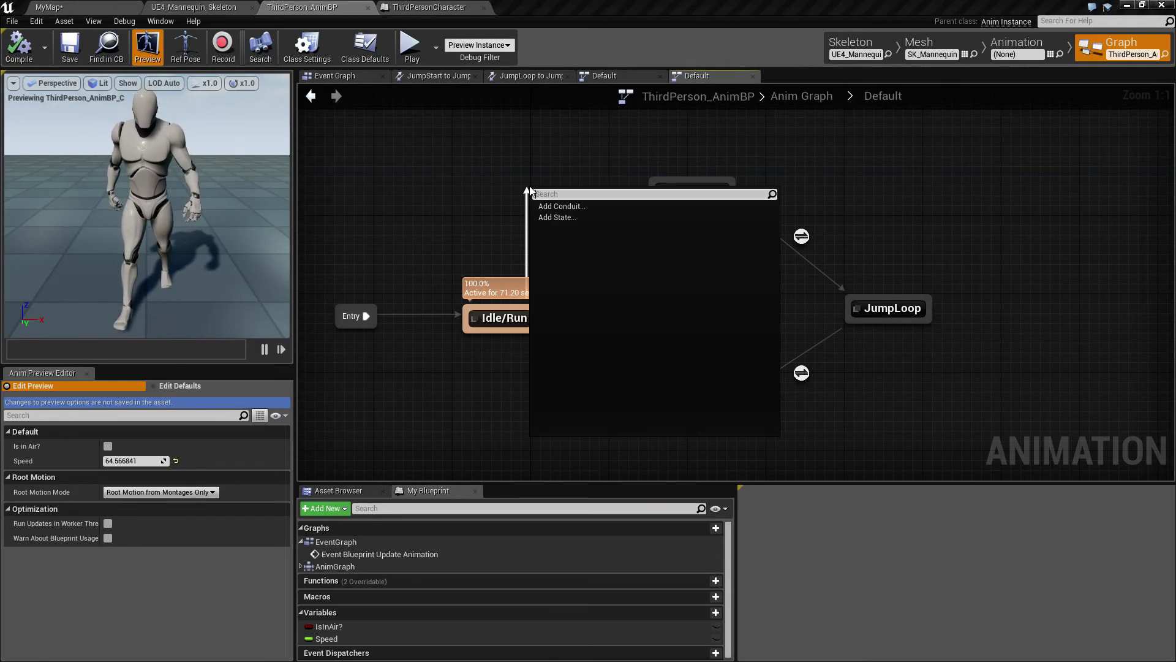
left_click(463, 213)
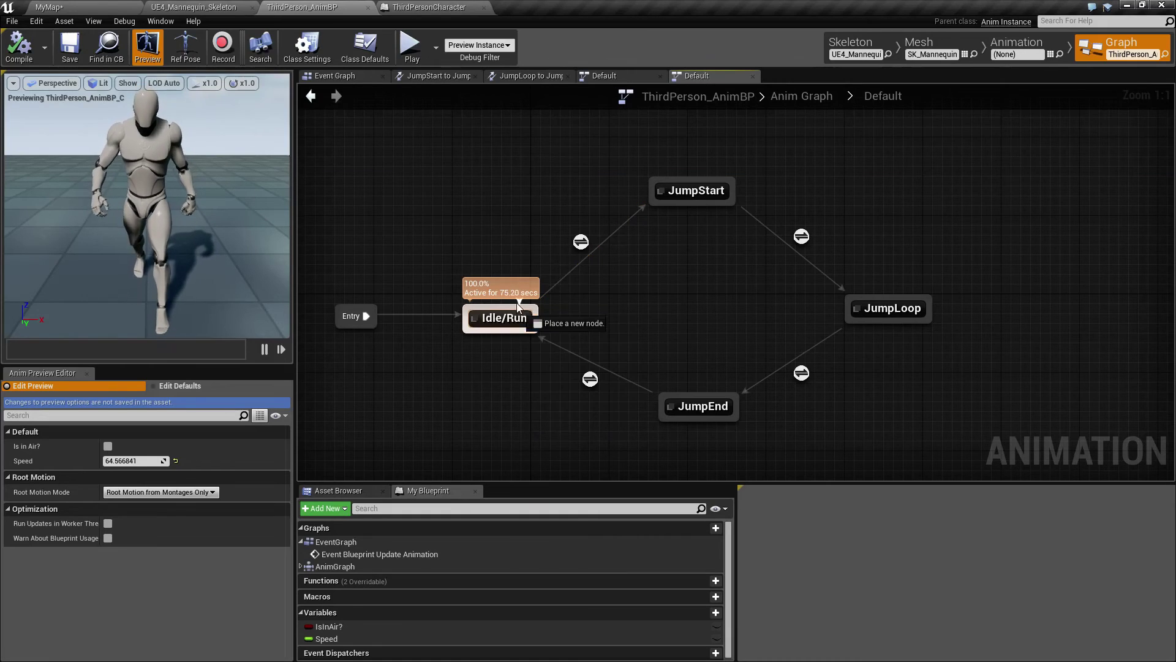
left_click_drag(517, 305, 522, 178)
left_click(456, 152)
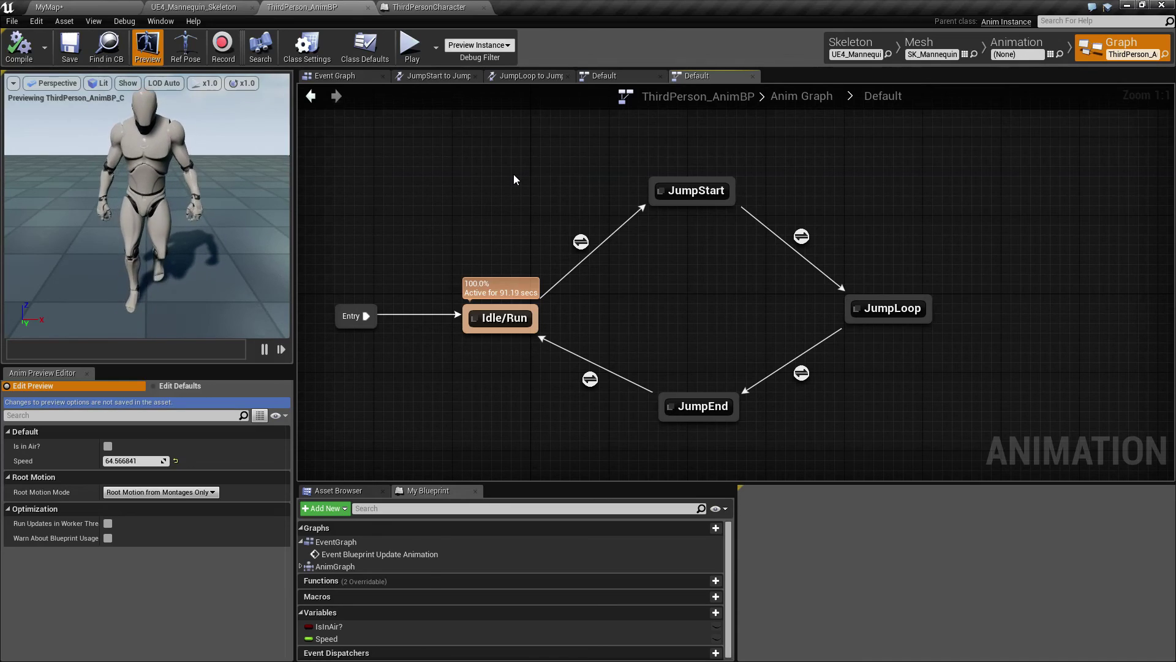
left_click(94, 6)
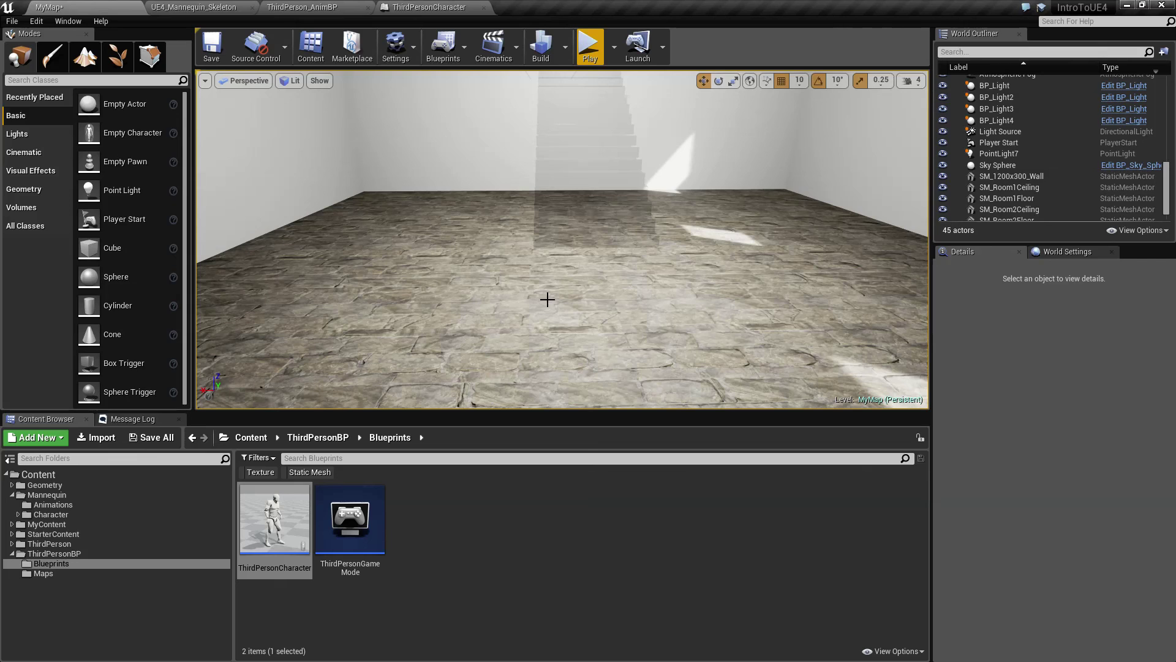
Step: Fly the viewport camera back and up to frame the whole staircase room in MyMap
right_click_drag(548, 299, 547, 299)
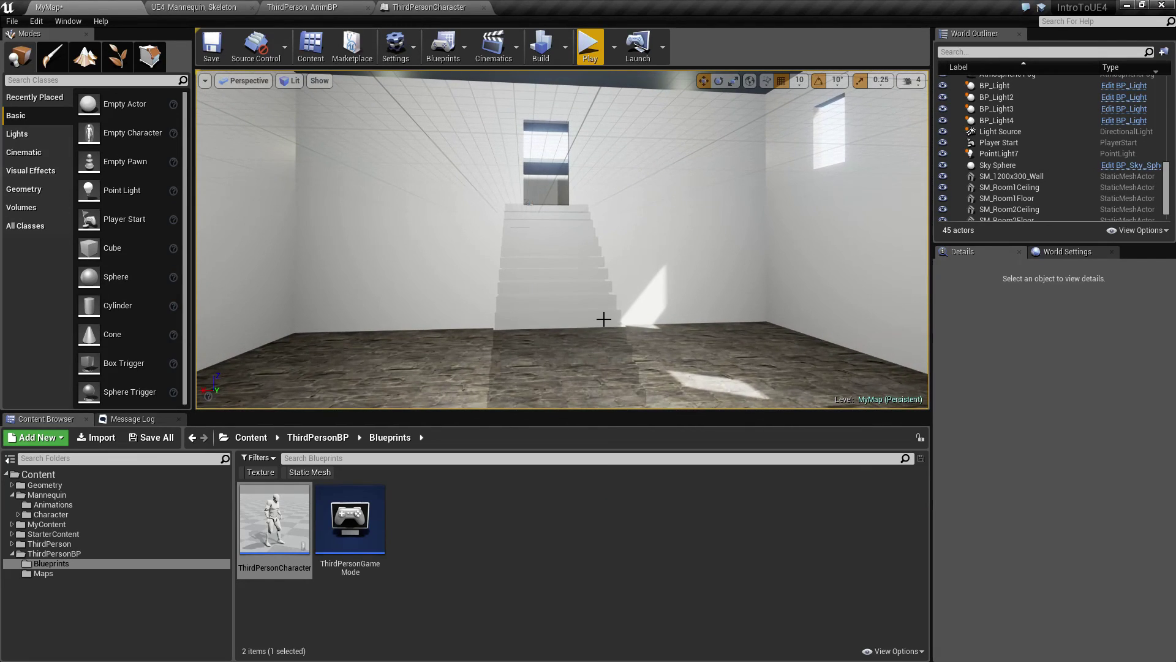